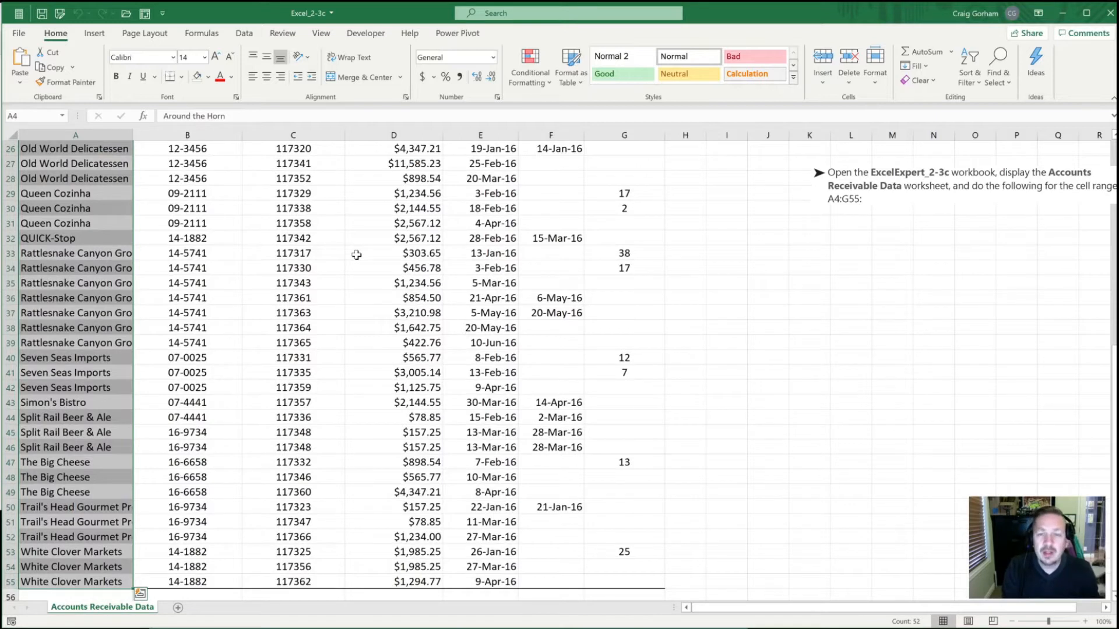
- Remove the fill color from the selected account names in A4:A55
key(alt)
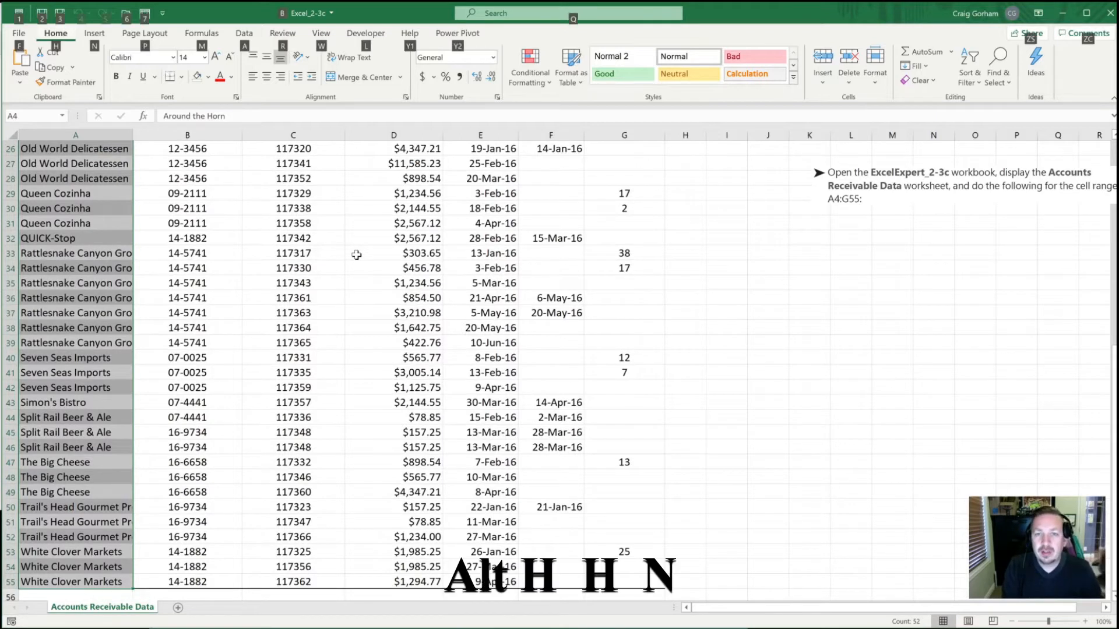
key(h)
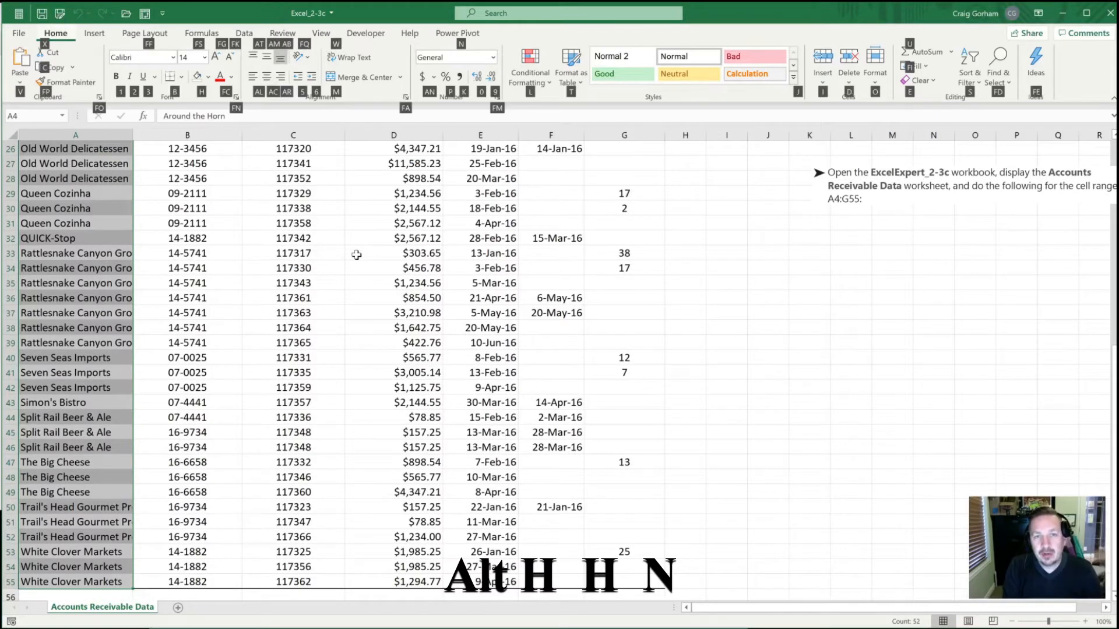
key(h)
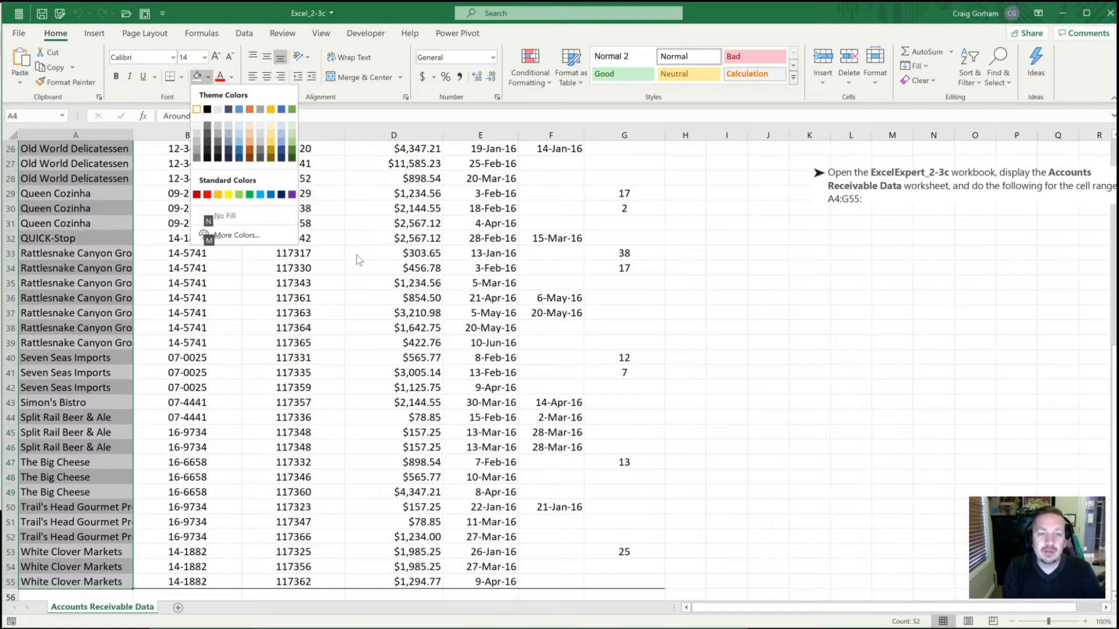
key(n)
- Select the data range A4:G55 and start a new conditional formatting rule for it
scroll(357, 256, up, 8)
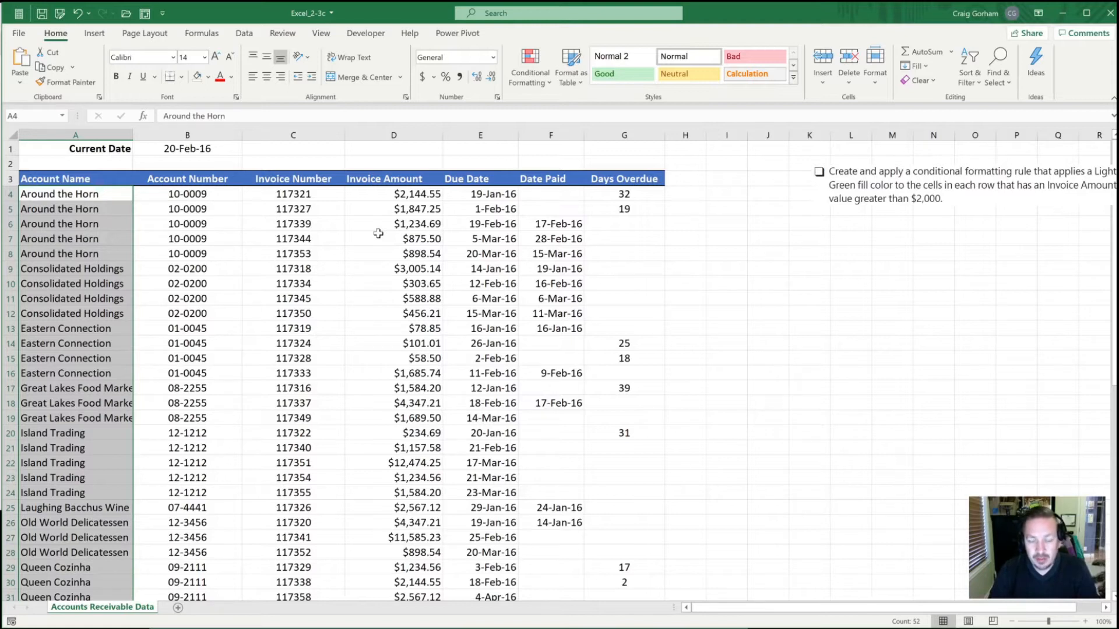
key(Right)
key(Left)
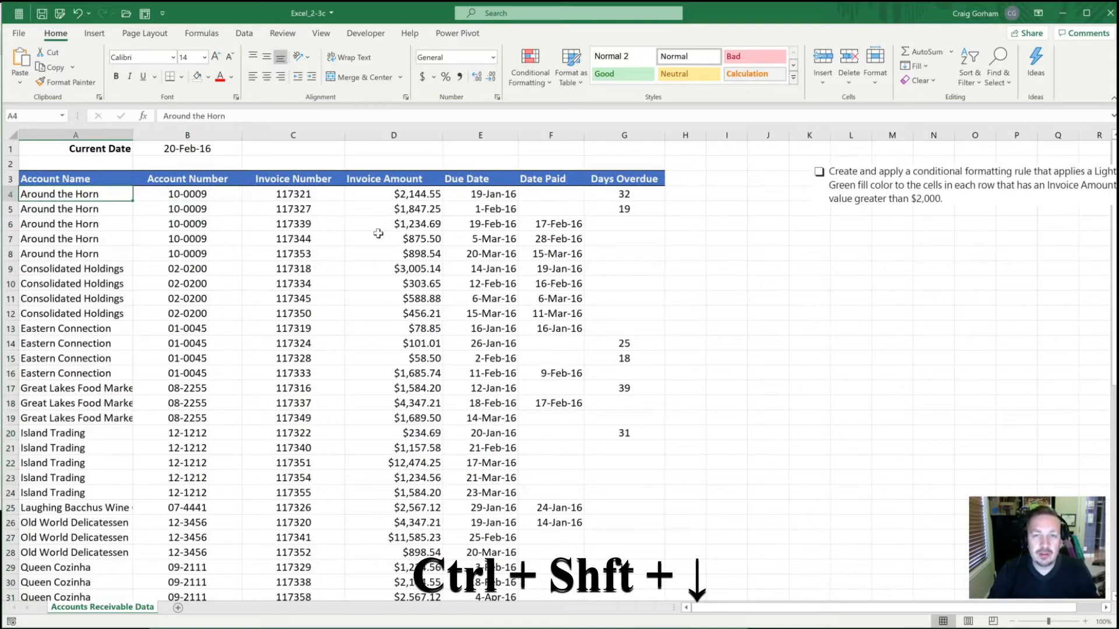
key(ctrl+shift+Down)
key(ctrl+shift+Right)
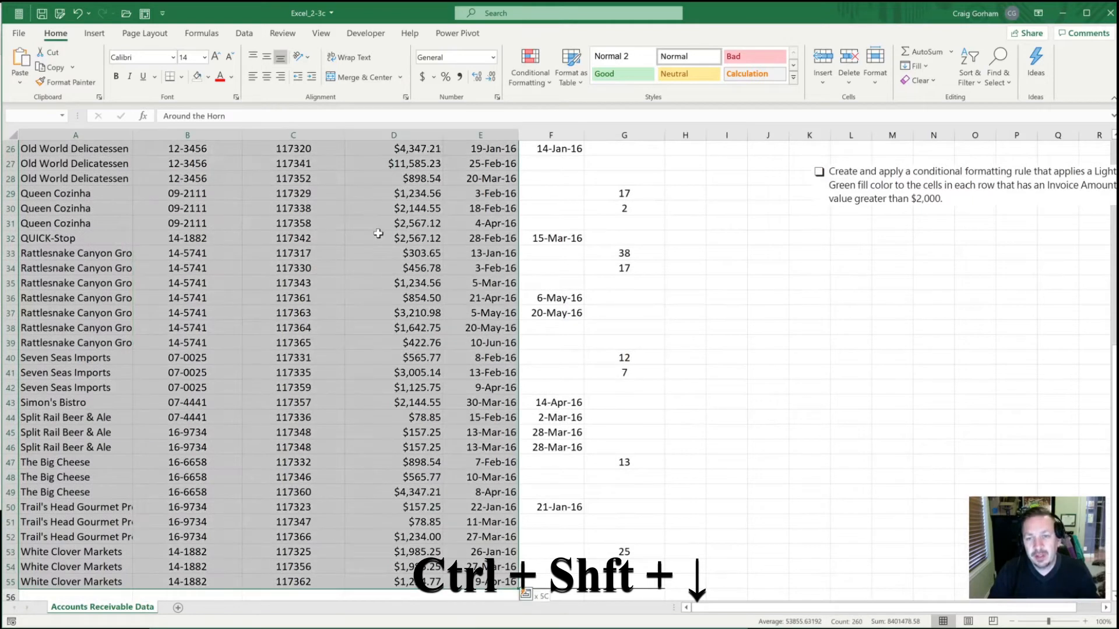
key(ctrl+shift+Right)
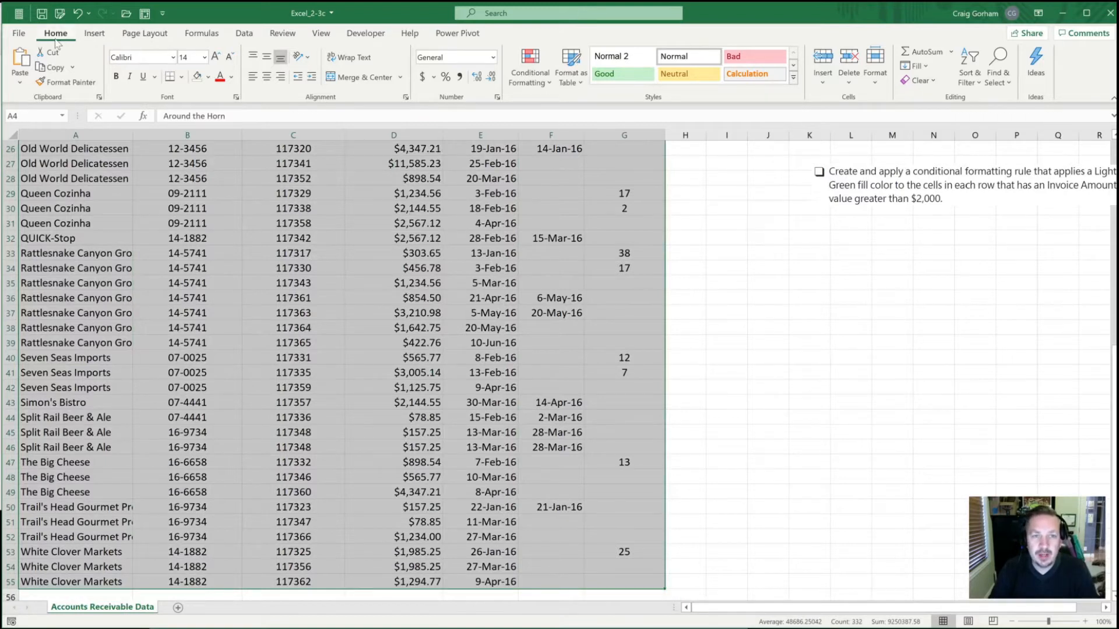
click(538, 75)
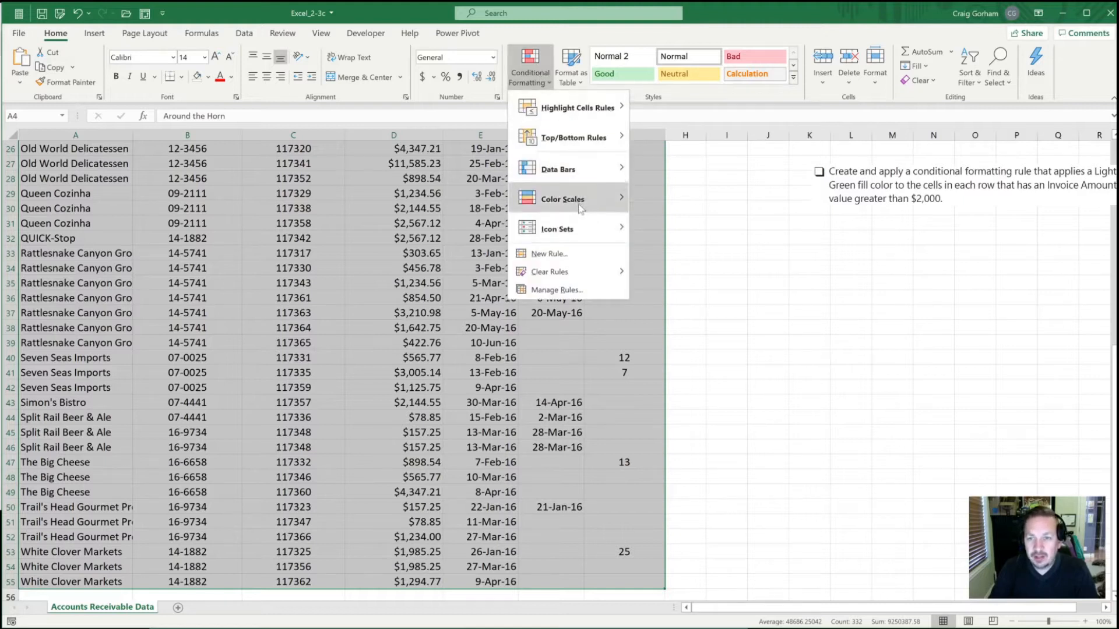
click(547, 255)
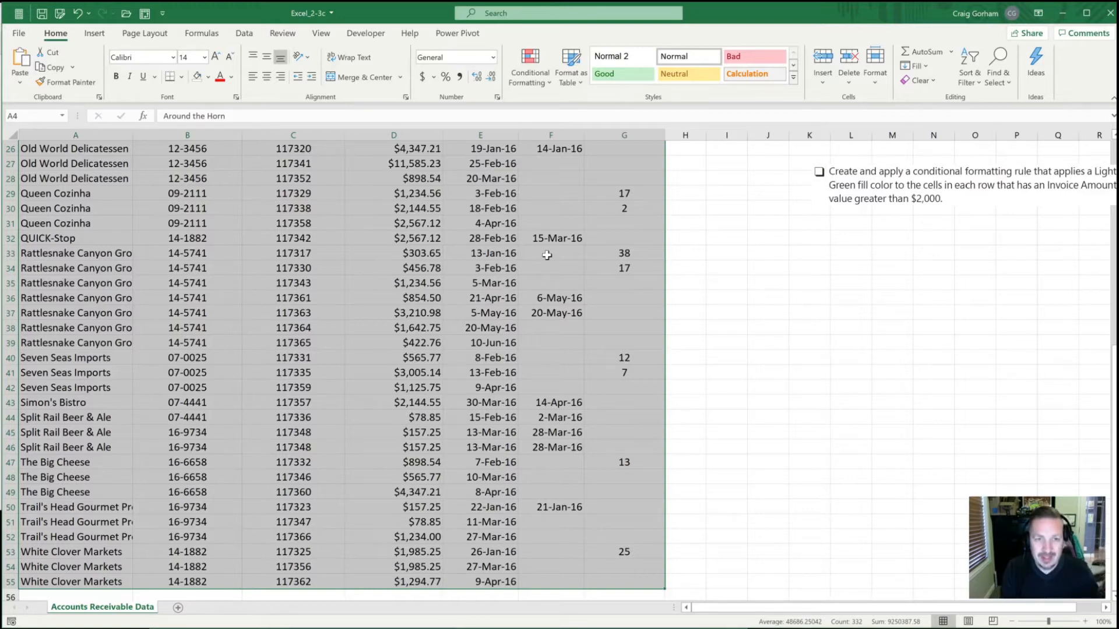
key(alt+h)
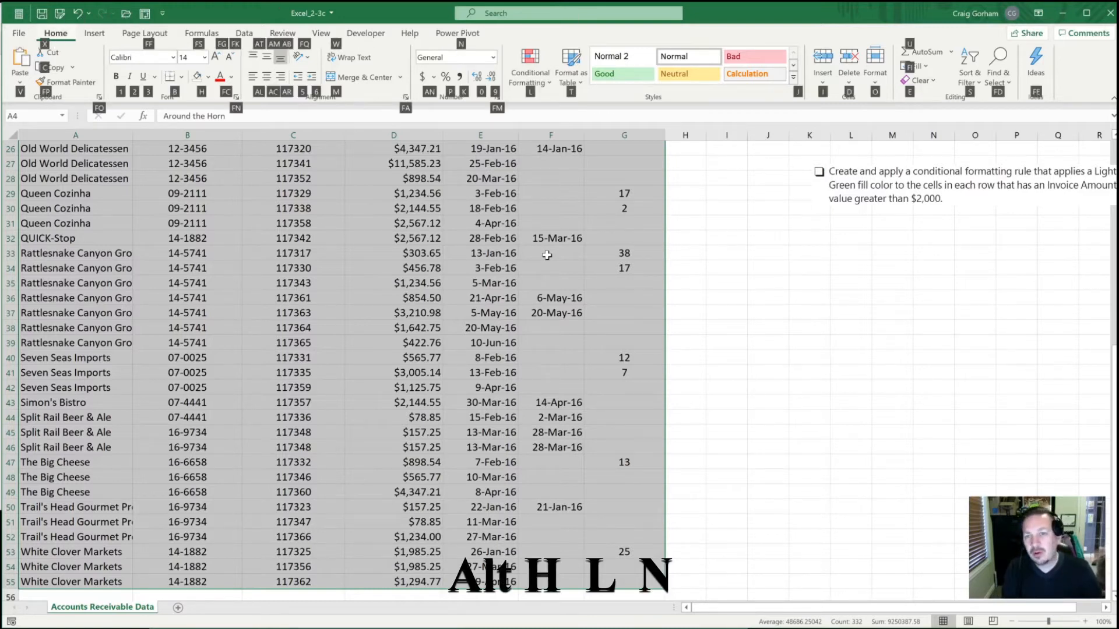
key(l)
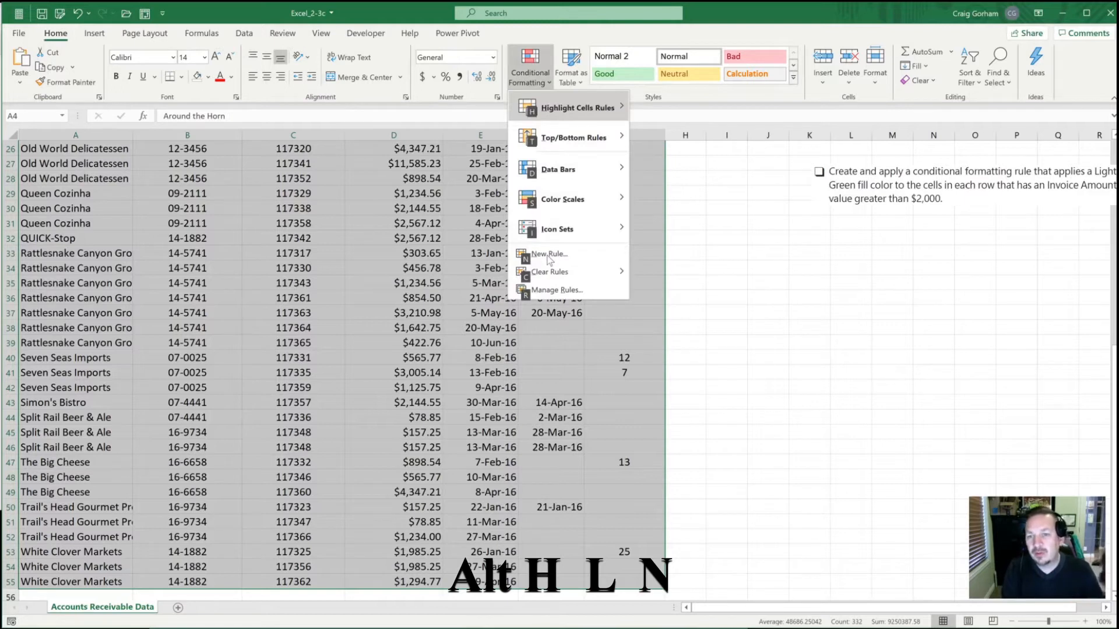
key(n)
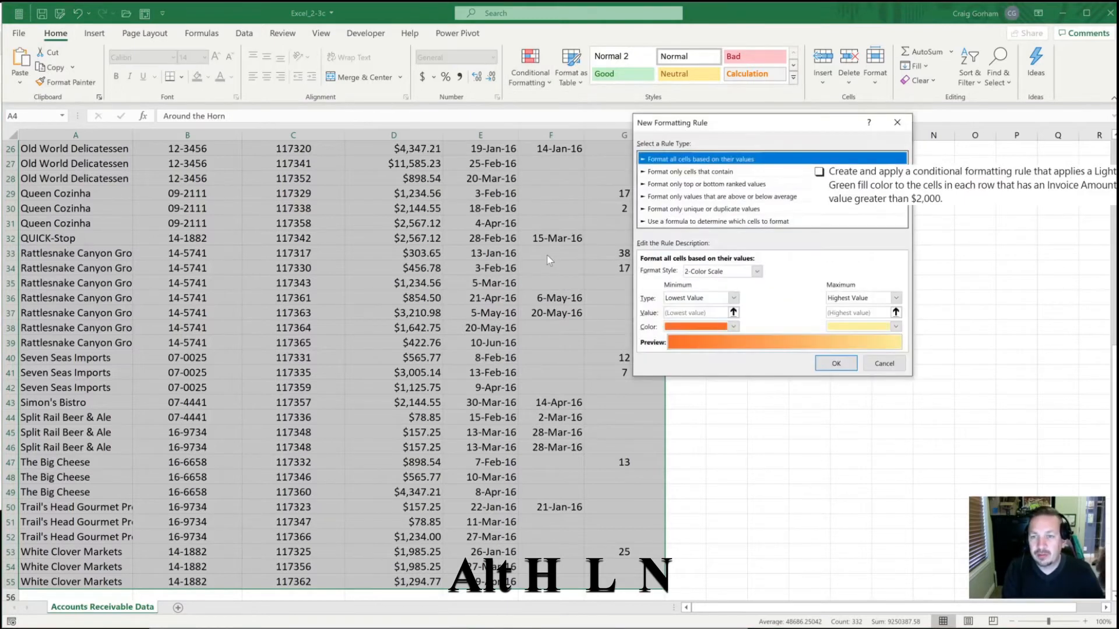
- Make the rule use a formula to determine which cells to format, with the formula =$D4 >2000
key(Down)
key(Down)
key(Down)
key(Down)
key(Down)
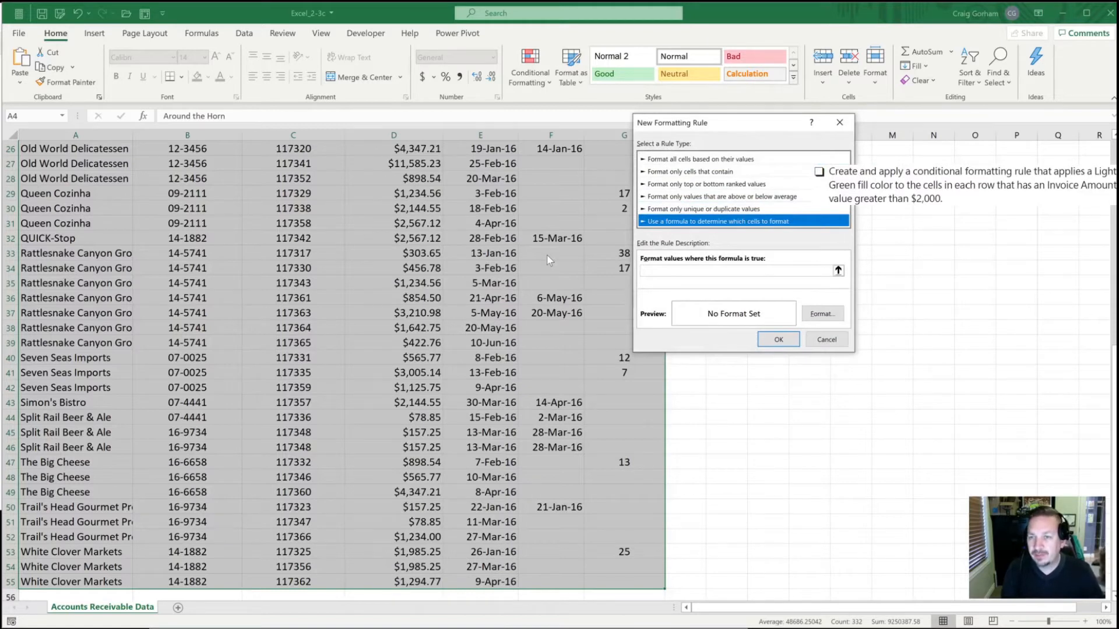
key(Tab)
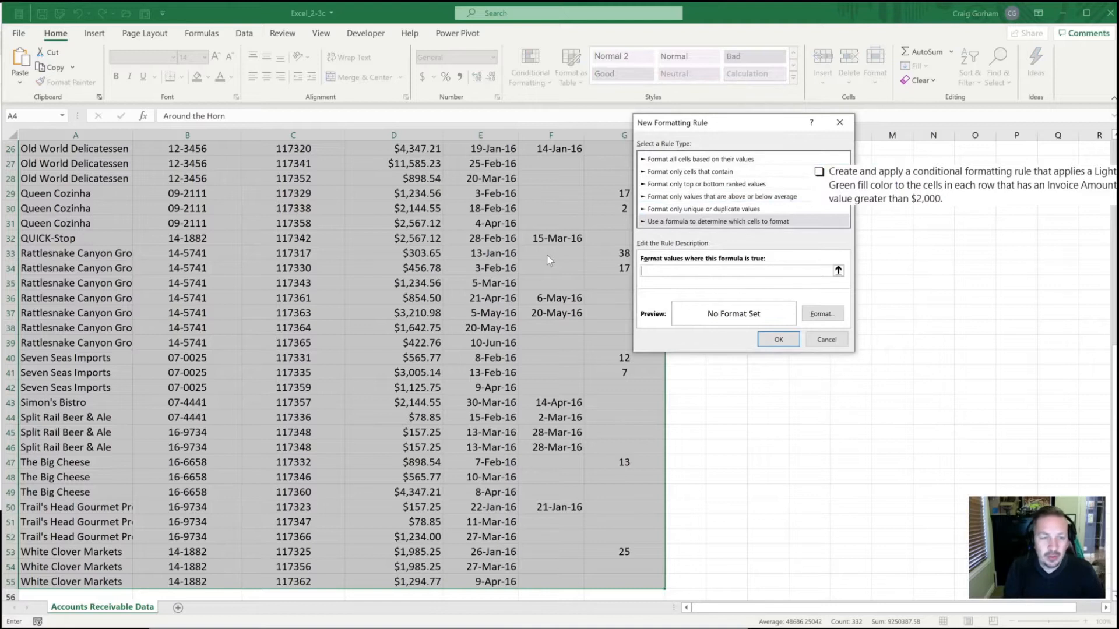
text(=)
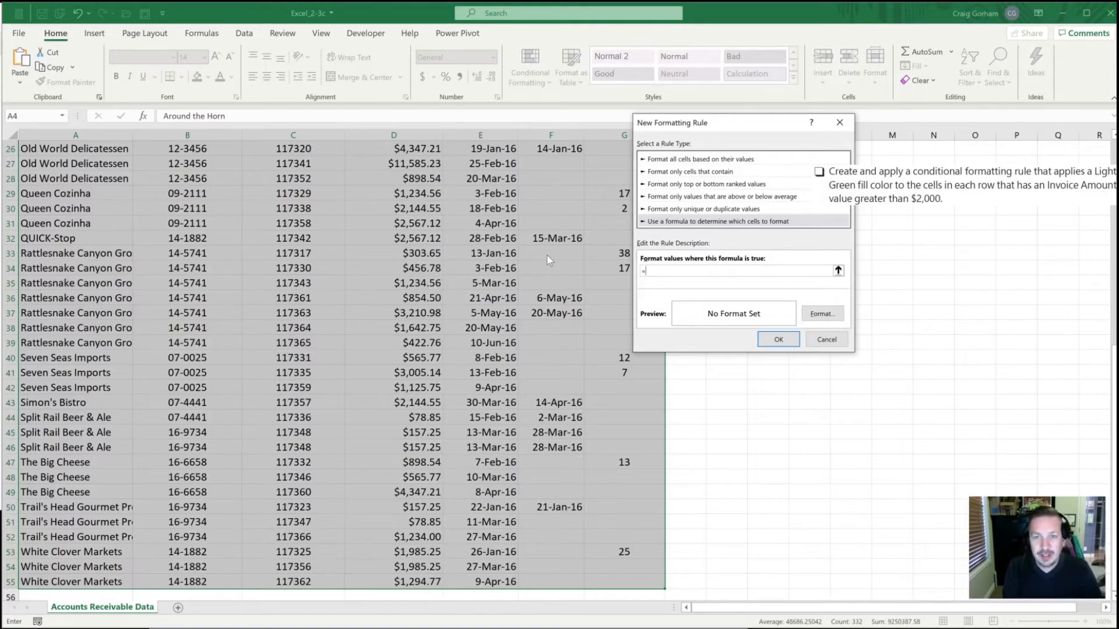
text($D)
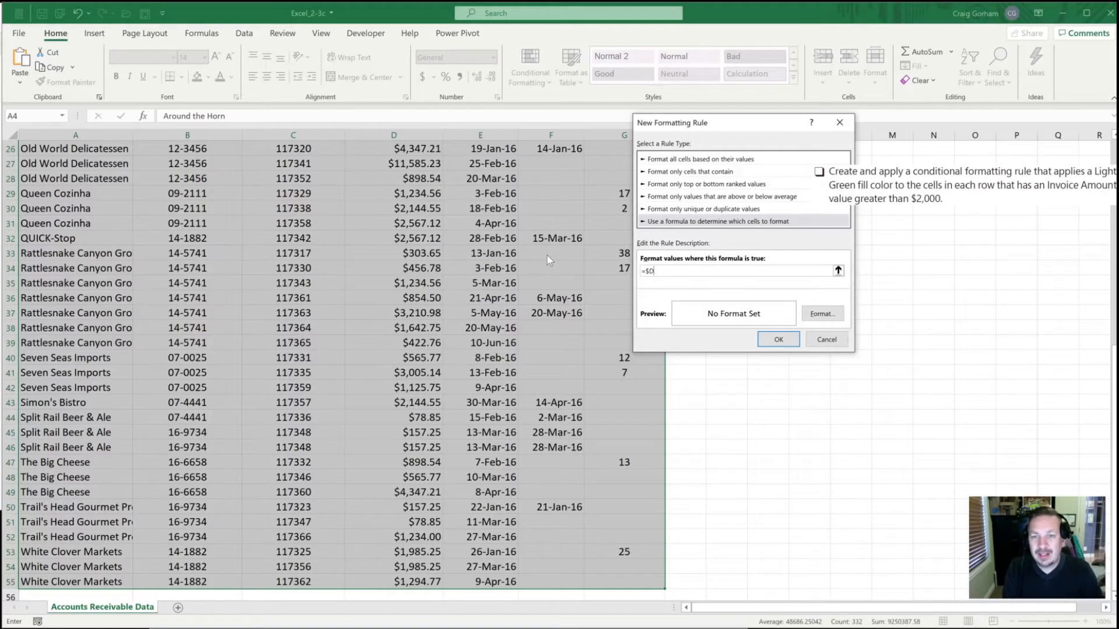
text(4)
scroll(408, 315, up, 8)
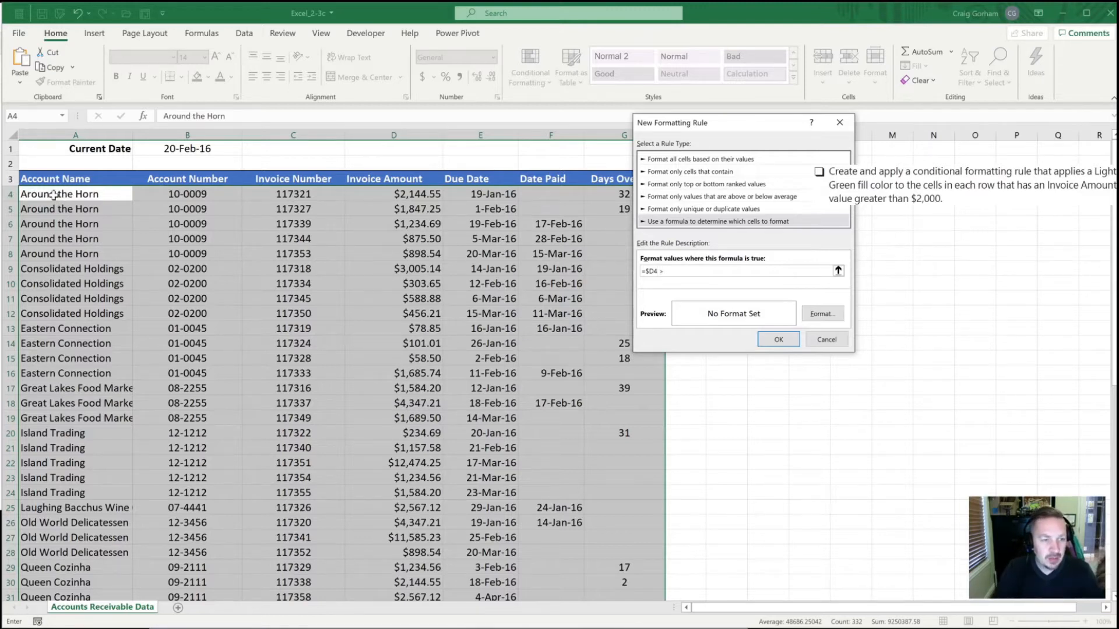
text(2000)
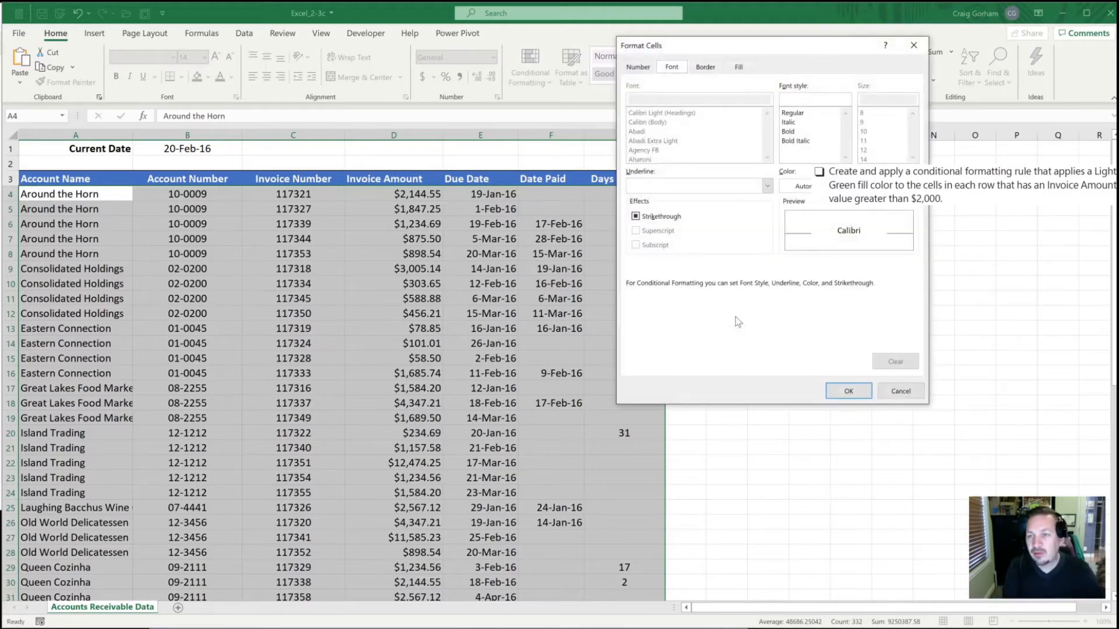
- Give the rule the standard Light Green fill color and apply it to the selected range
key(ctrl+Tab)
key(ctrl+Tab)
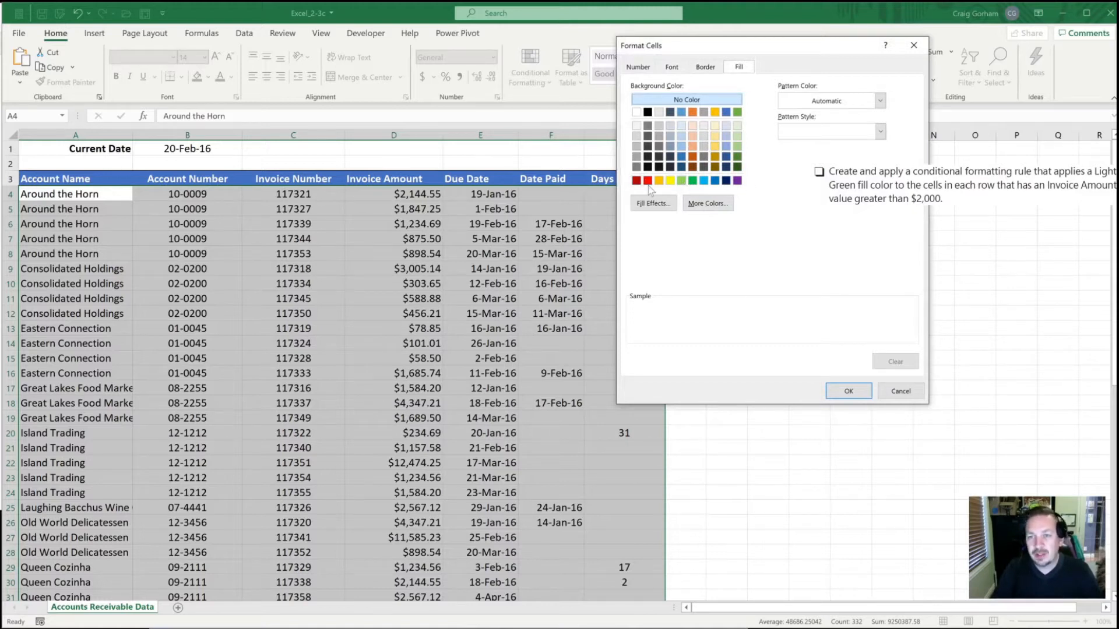
click(680, 181)
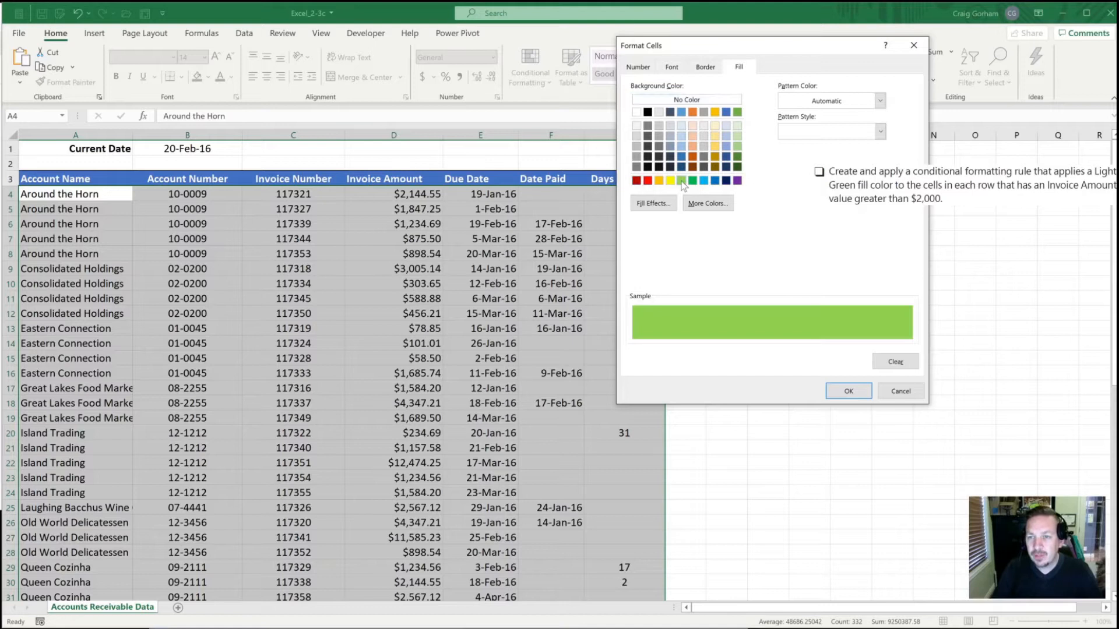
click(839, 394)
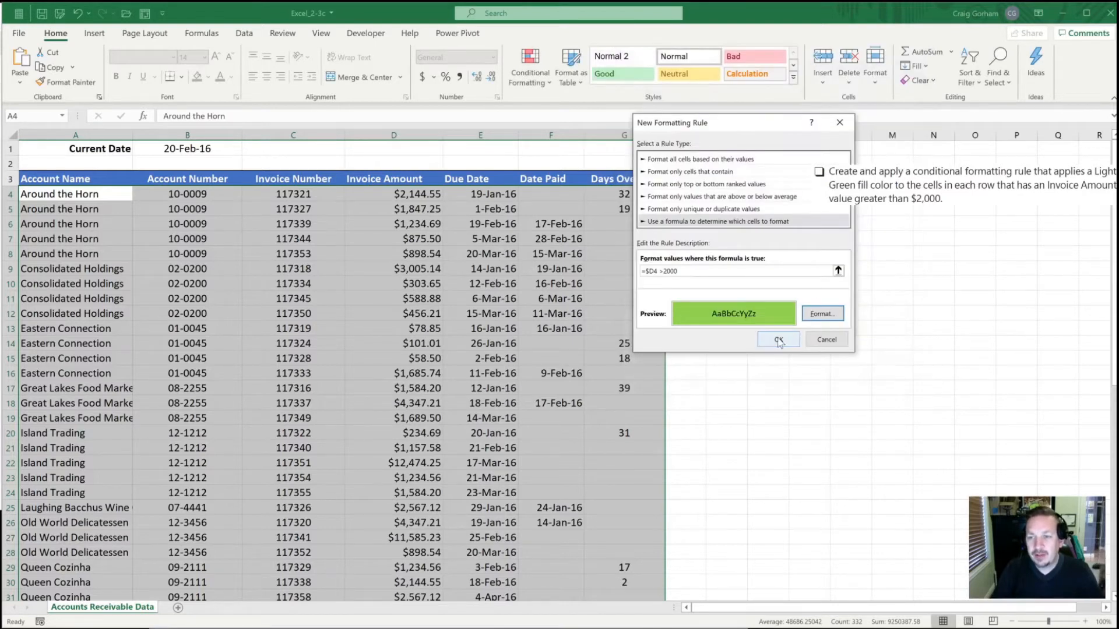
click(778, 340)
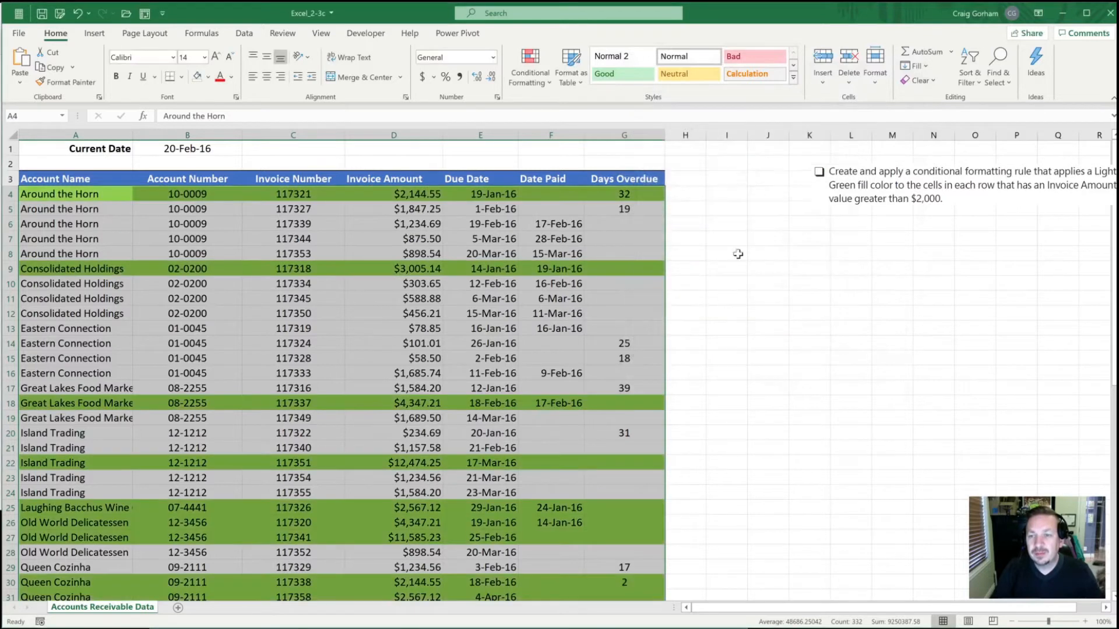
- Check the Invoice Amount values of the highlighted rows against the rule's $2,000 threshold
click(285, 326)
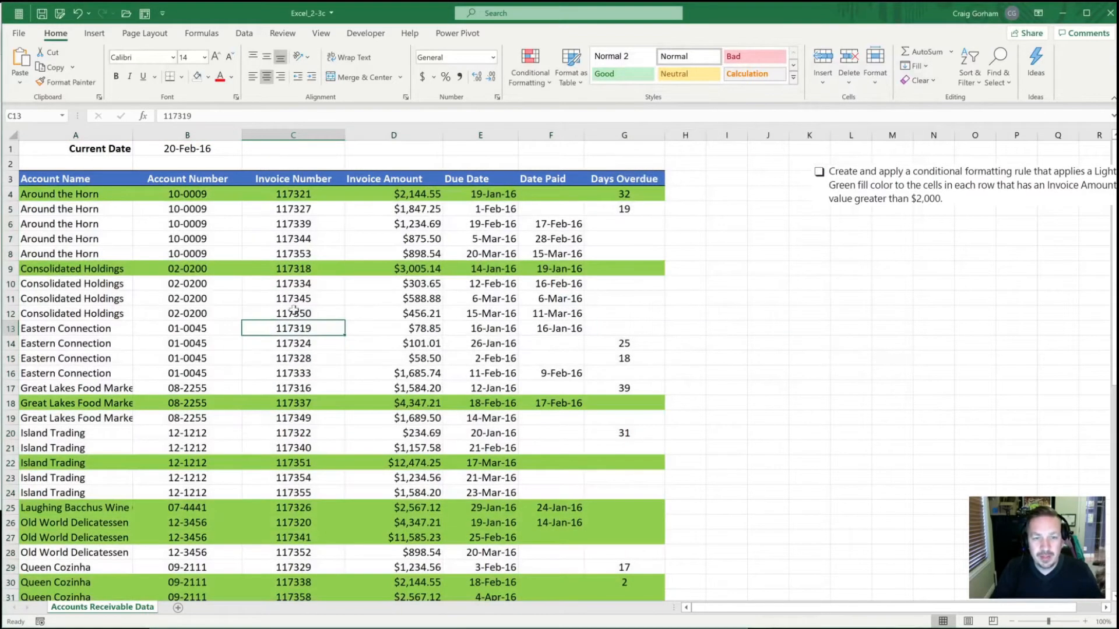
scroll(338, 316, down, 2)
scroll(338, 316, up, 2)
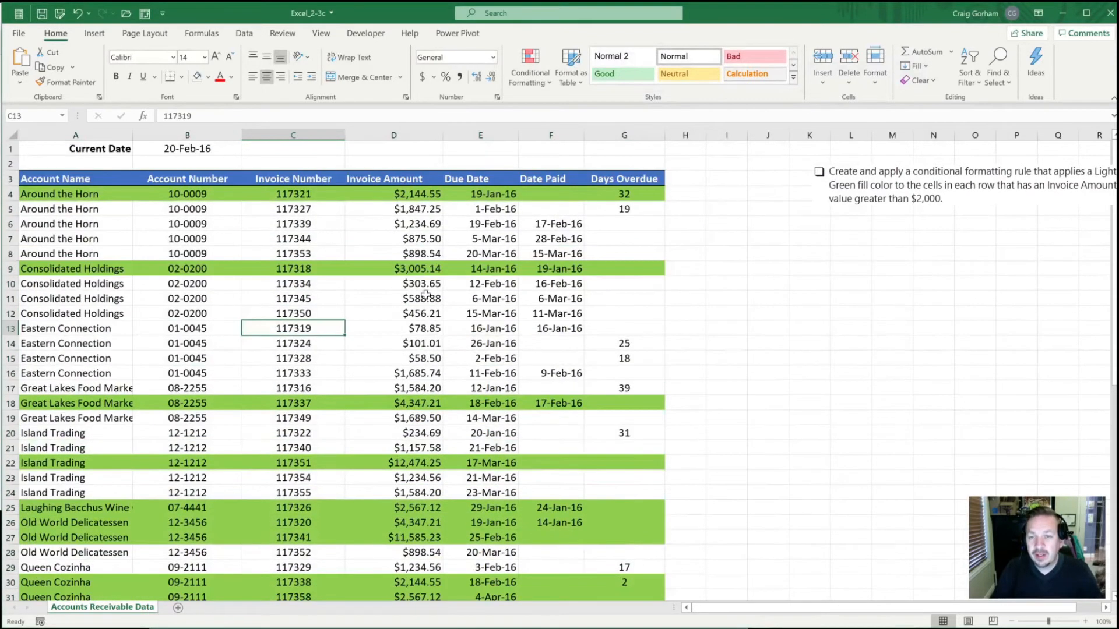
click(398, 268)
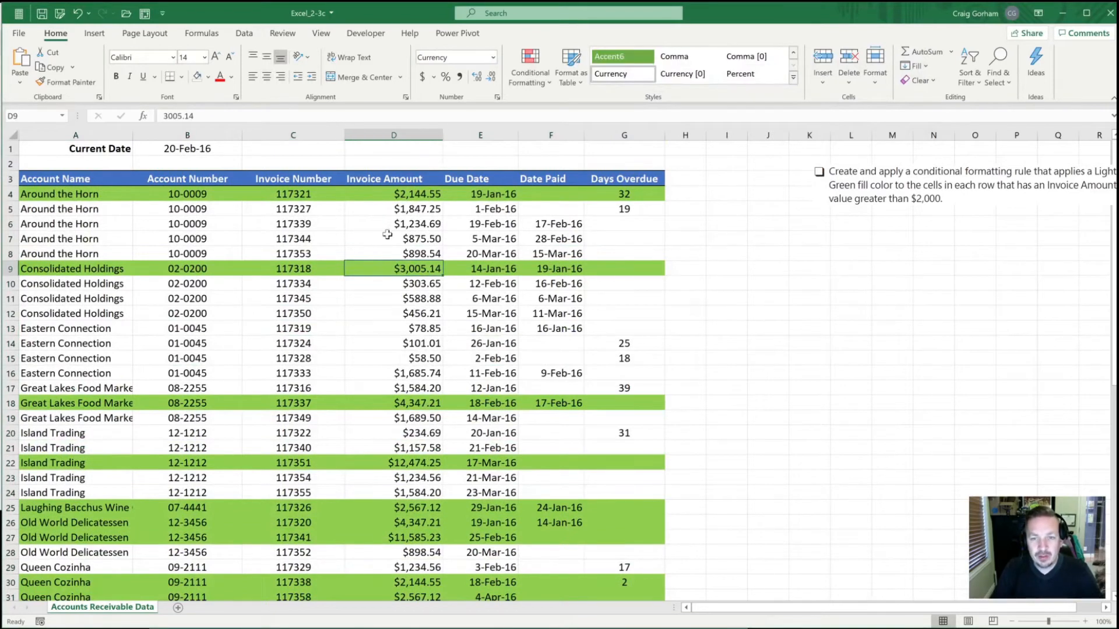
click(382, 195)
click(397, 517)
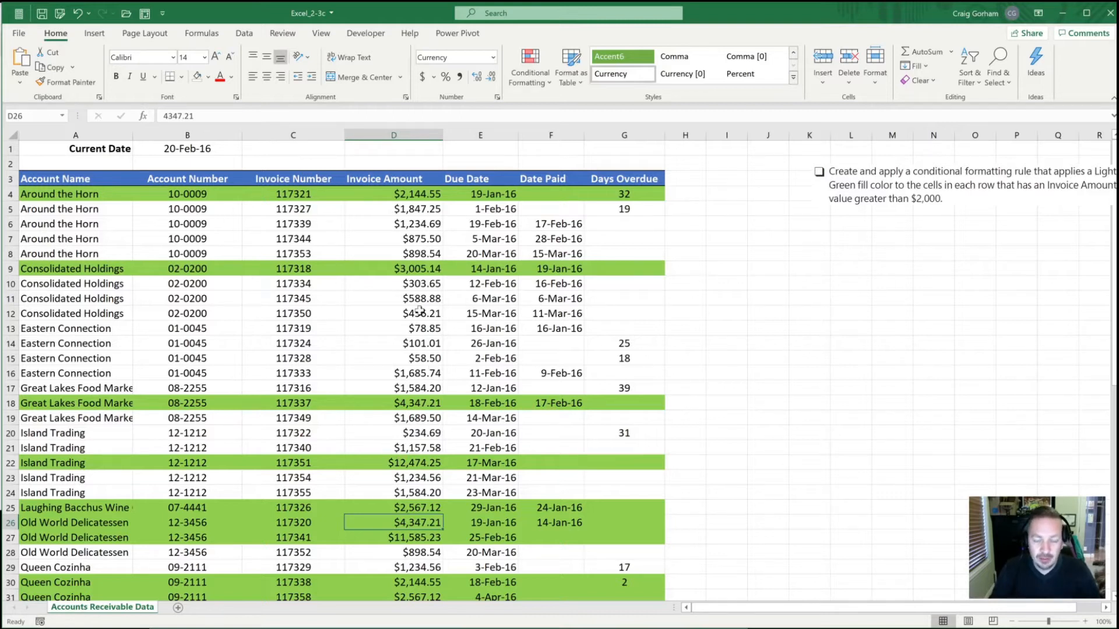
scroll(385, 336, down, 5)
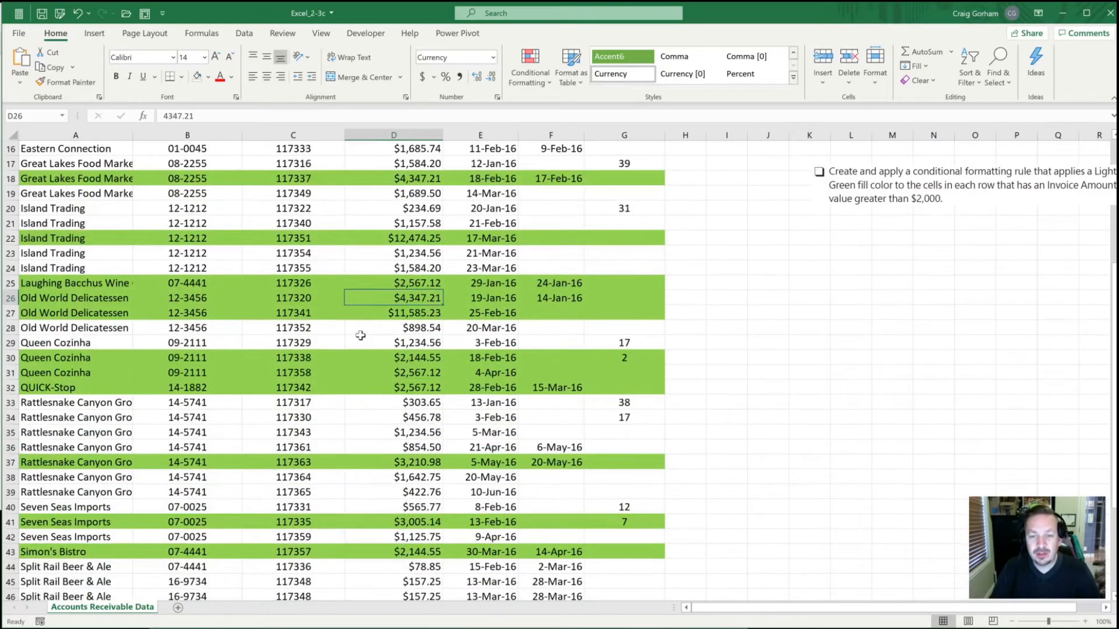
scroll(360, 336, up, 5)
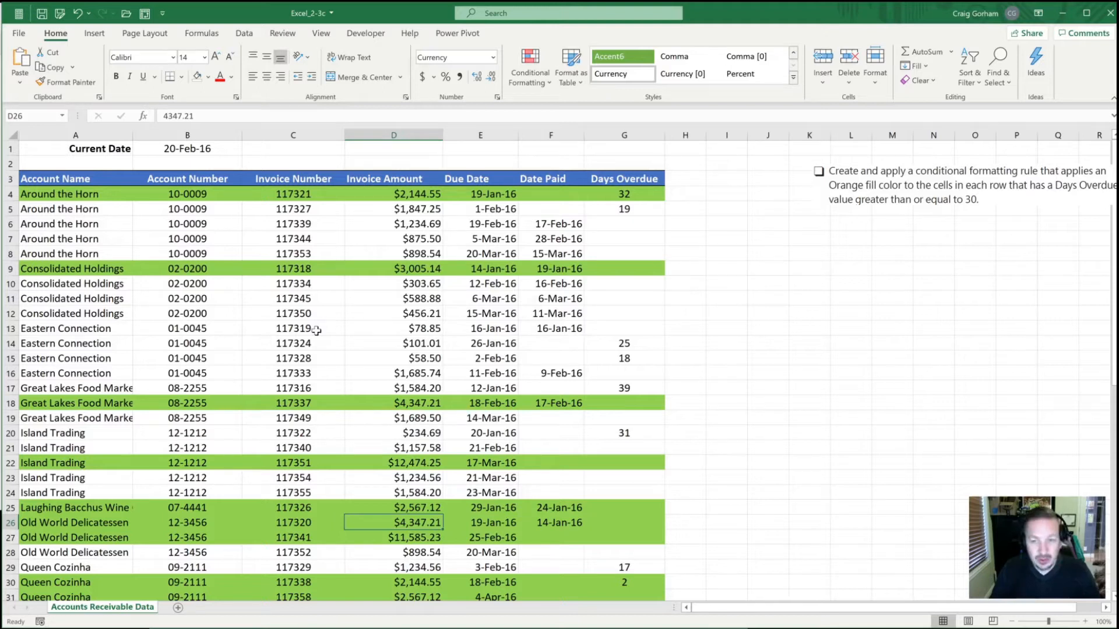
- Select A4:G55 again and start another new conditional formatting rule for the Days Overdue condition
click(188, 251)
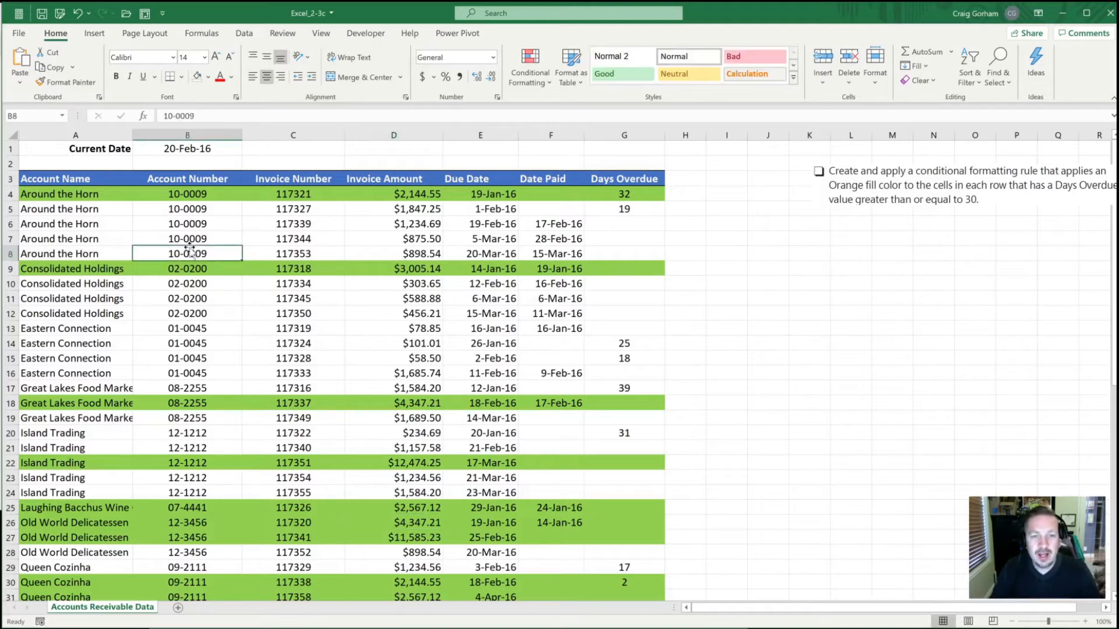
key(Left)
key(Up)
key(Up)
key(Up)
key(Up)
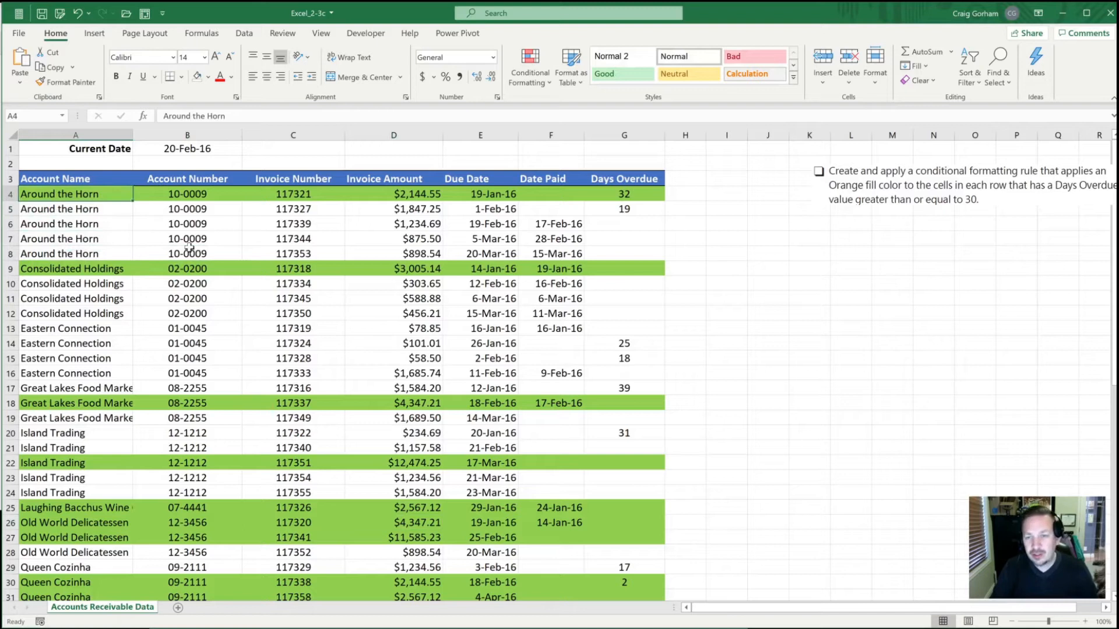
key(ctrl+shift+Down)
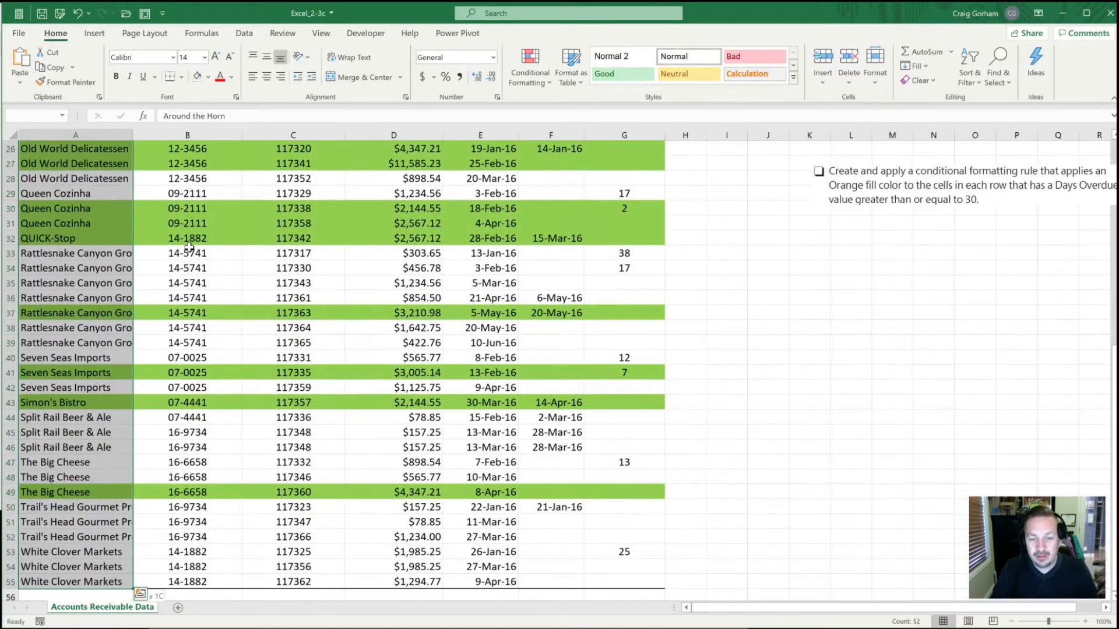
key(ctrl+shift+Right)
key(ctrl+shift+Right)
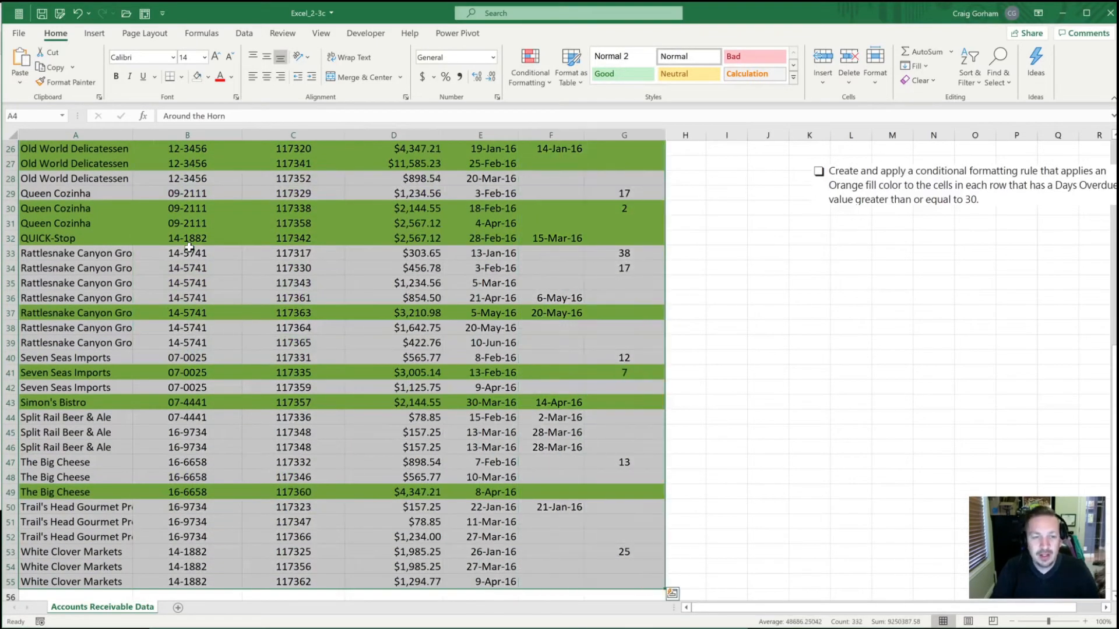
scroll(190, 248, up, 8)
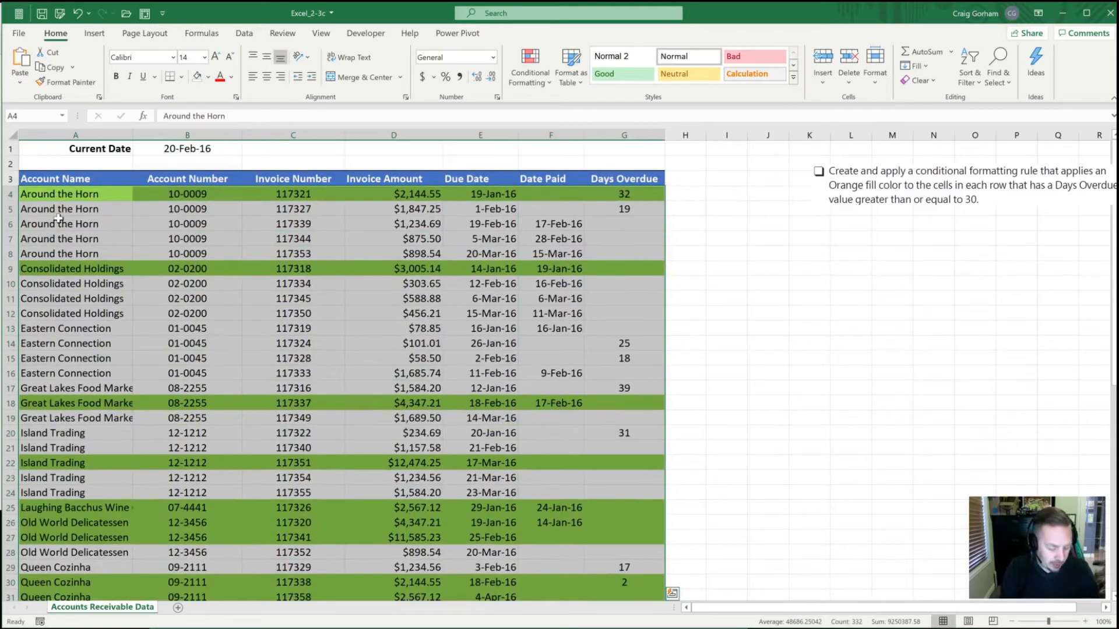
key(alt)
key(h)
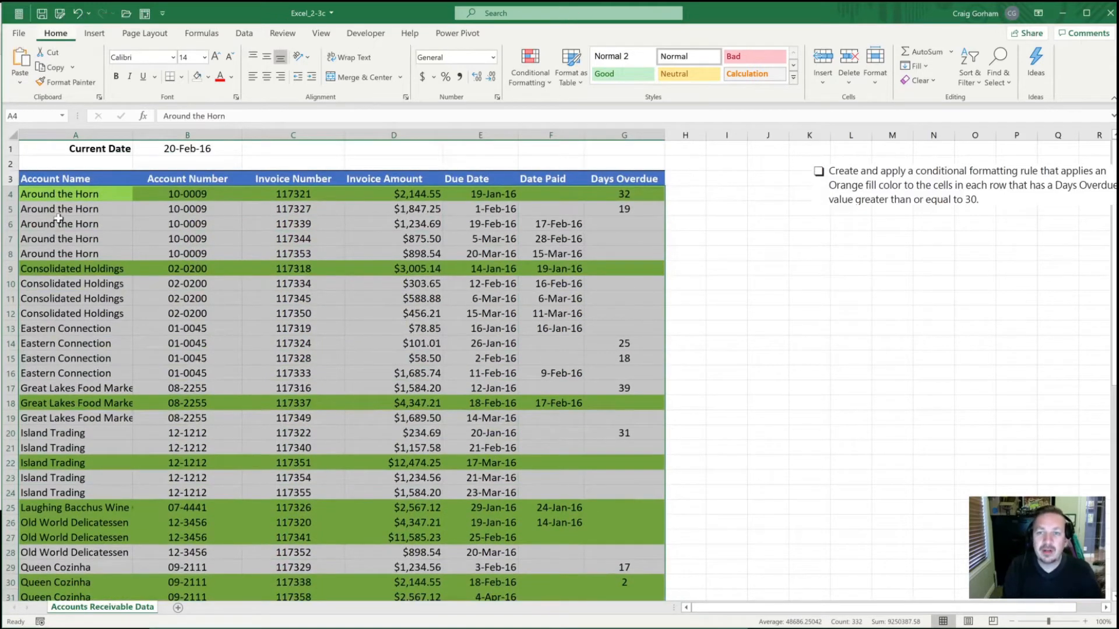
key(l)
key(n)
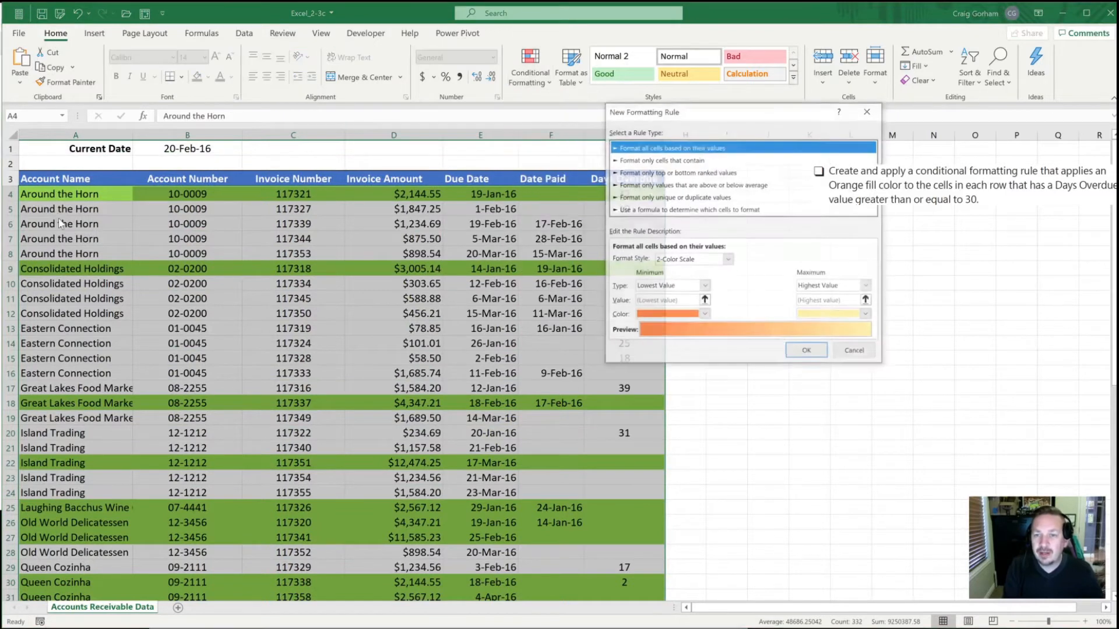
- Make the new rule use a formula to determine which cells to format, with the formula =$G4 >= 30
key(Down)
key(Down)
key(Down)
key(Down)
key(Down)
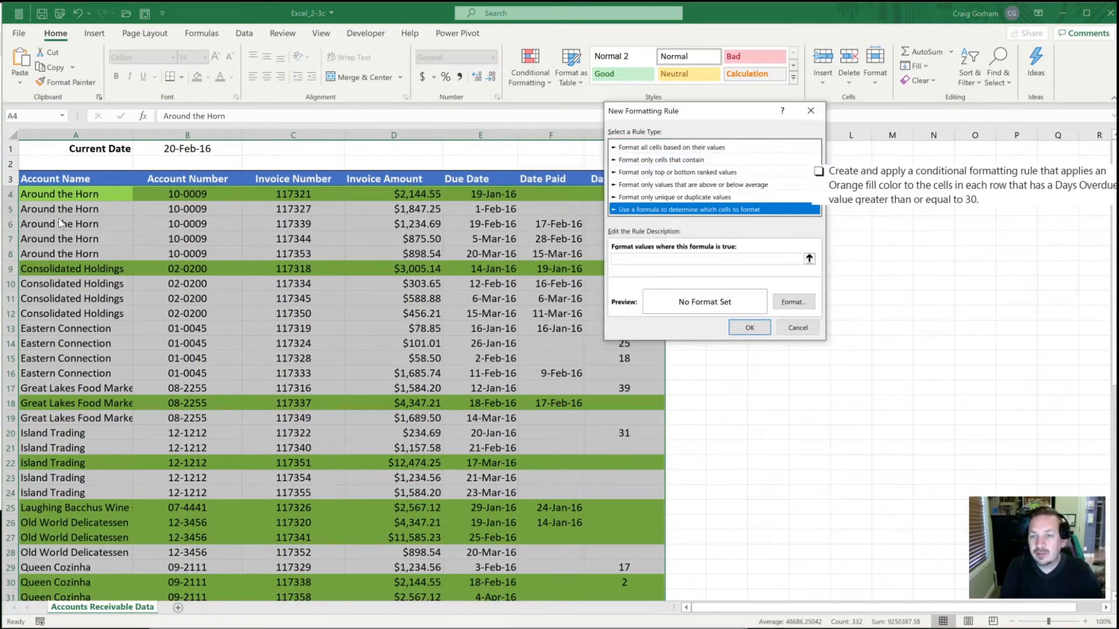
key(Tab)
text(=)
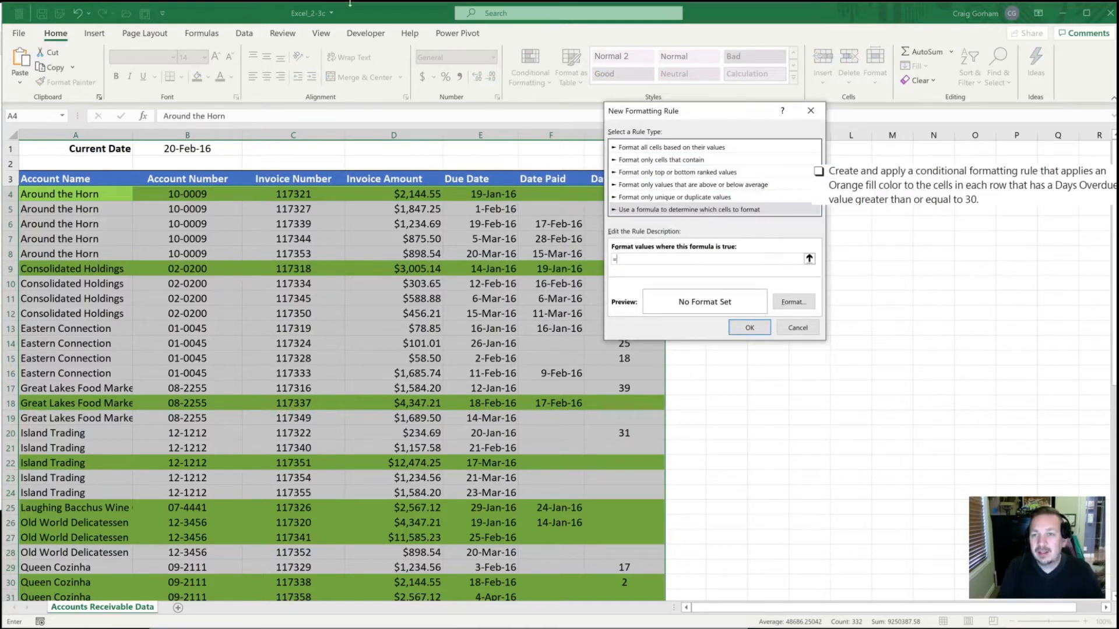
drag(709, 112, 812, 228)
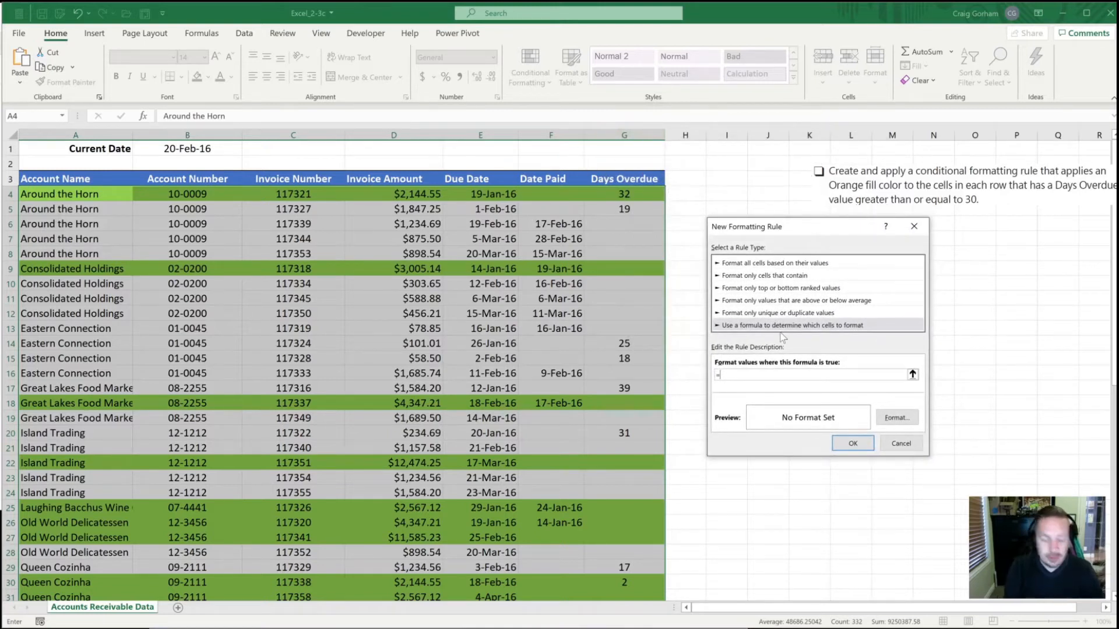
text($G)
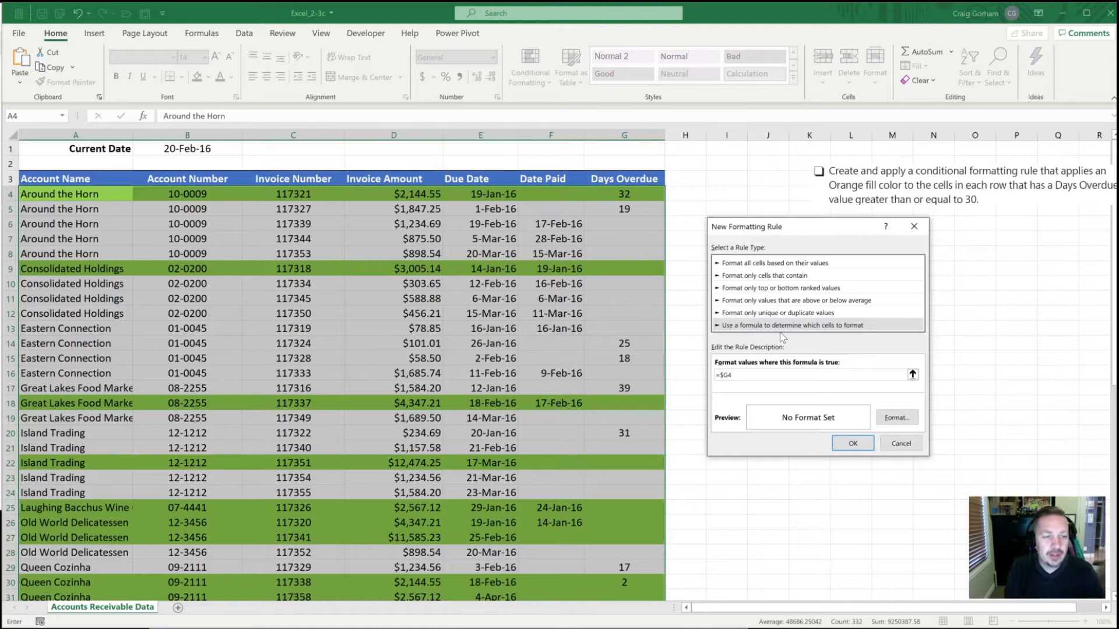
text(4 >= )
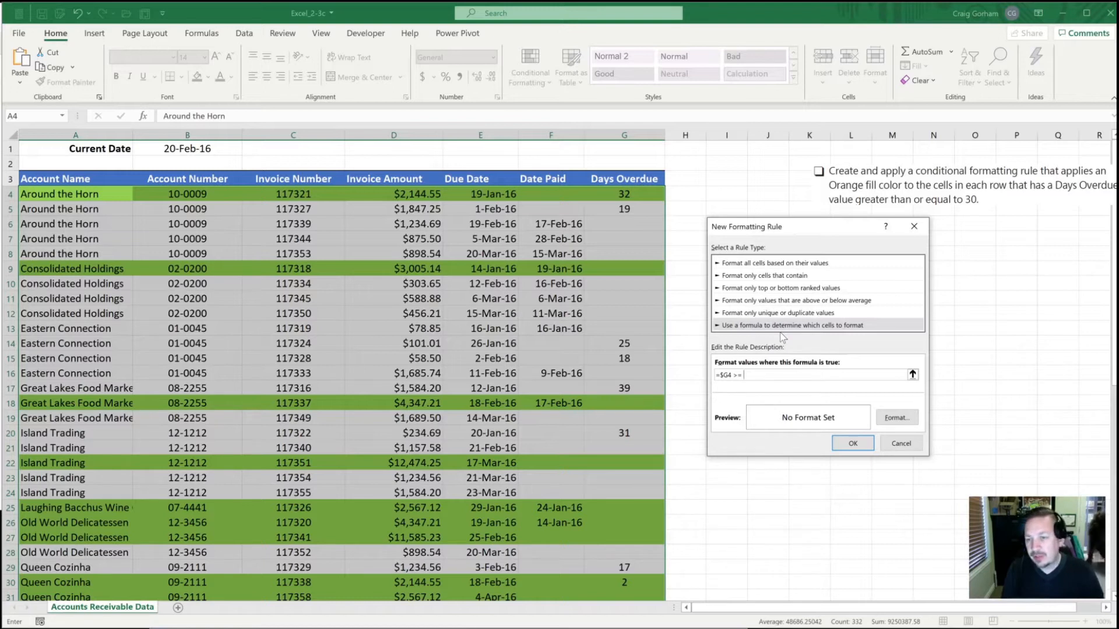
text(30)
- Give the Days Overdue rule the standard Orange fill color and apply it to the selected range
click(895, 417)
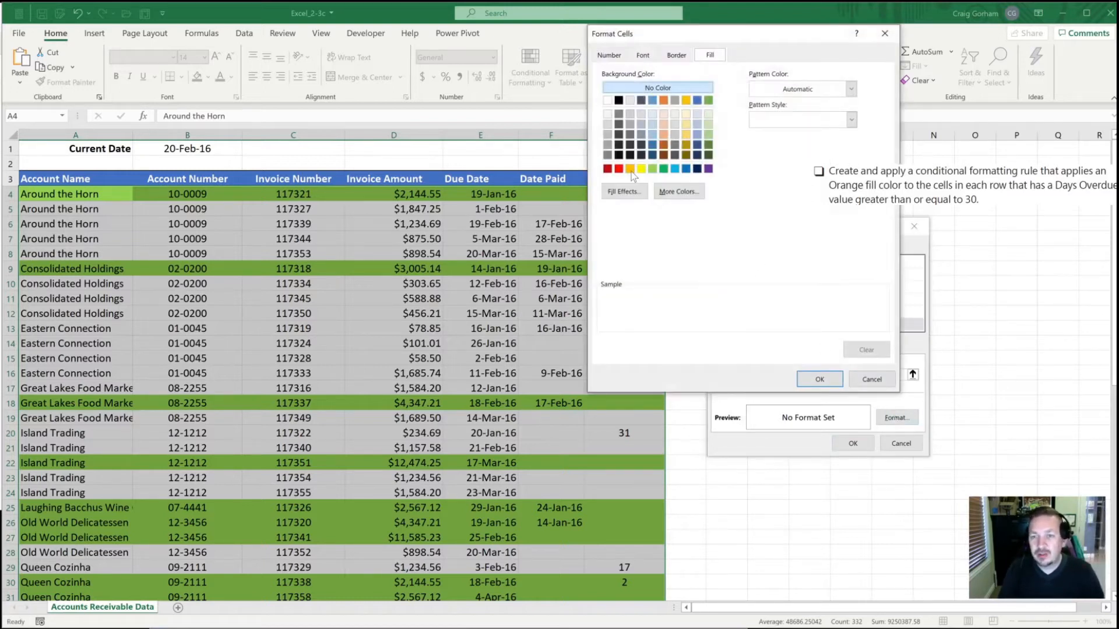
click(630, 169)
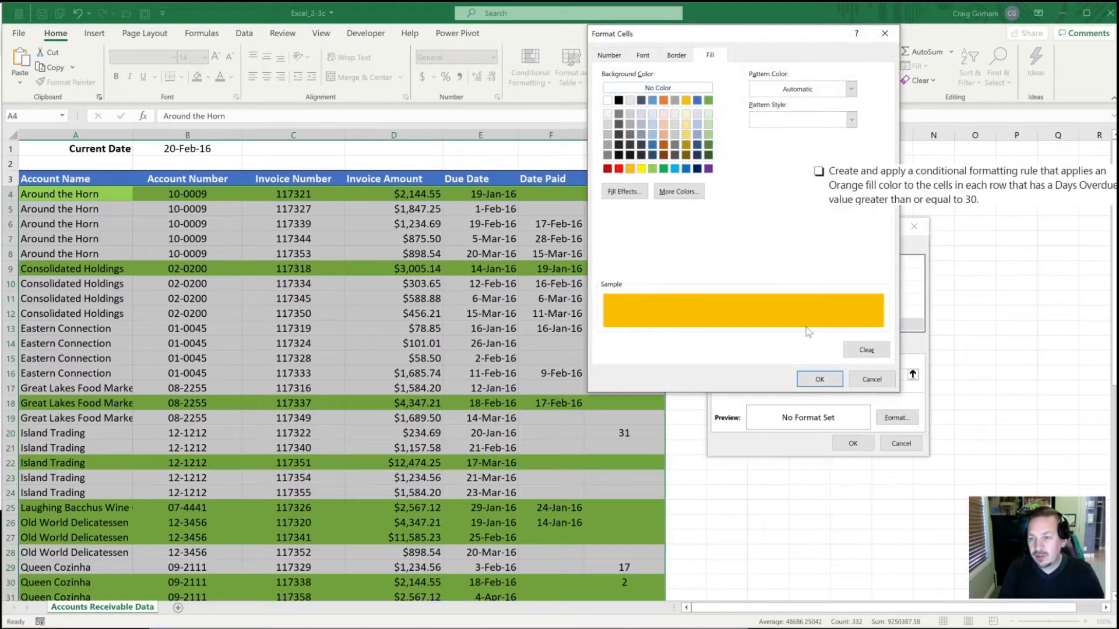
click(817, 379)
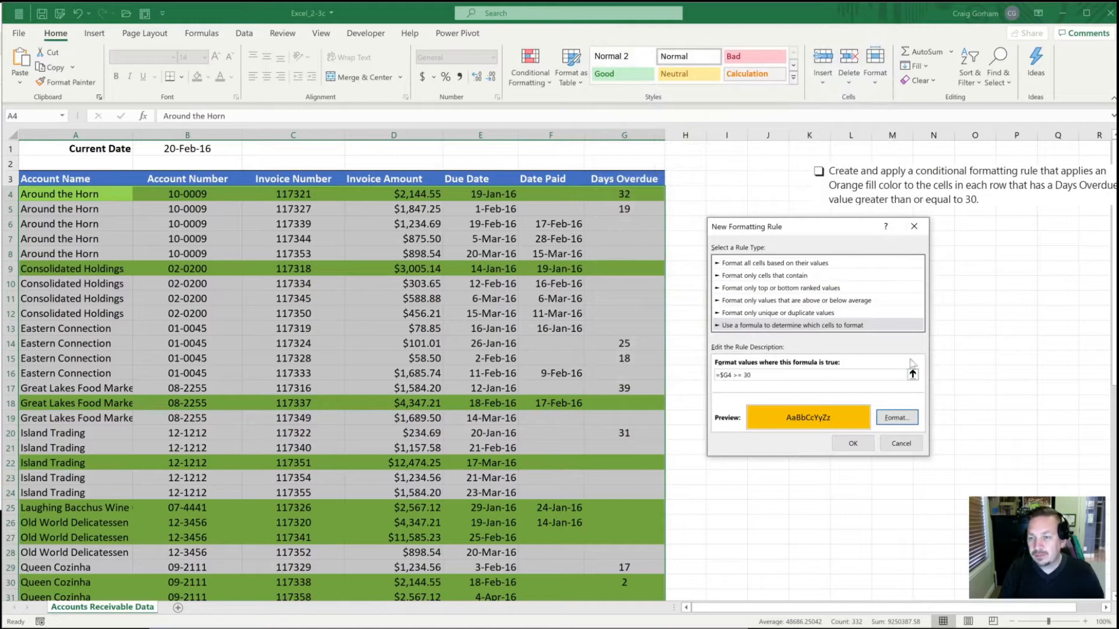
click(851, 444)
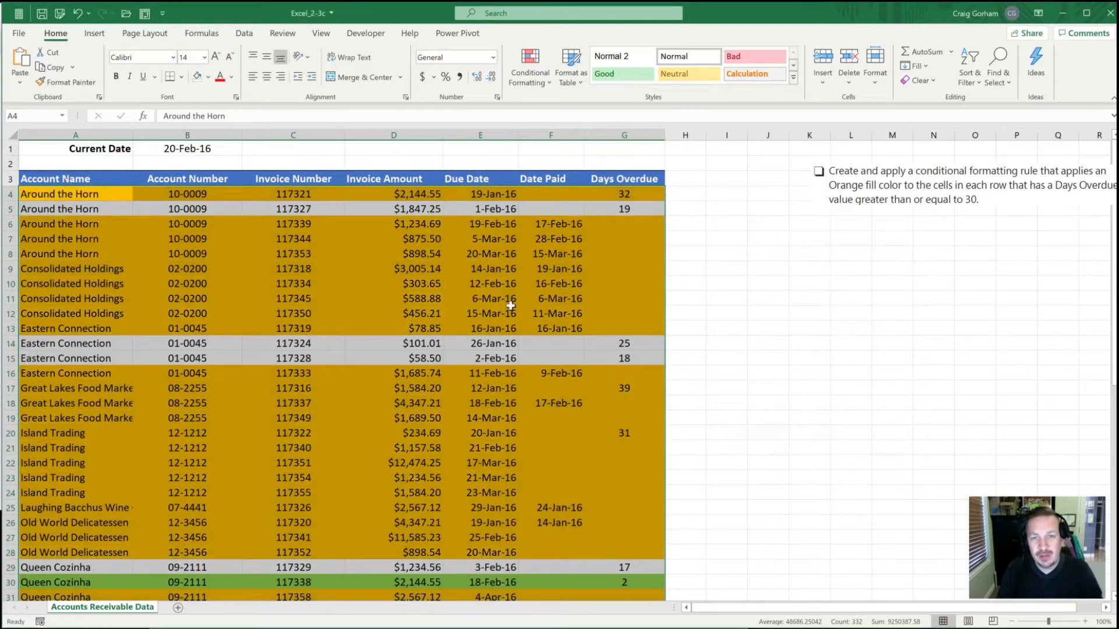
- Change the Days Overdue formula in G4 so its value-if-false argument is 0 instead of an empty string
click(386, 265)
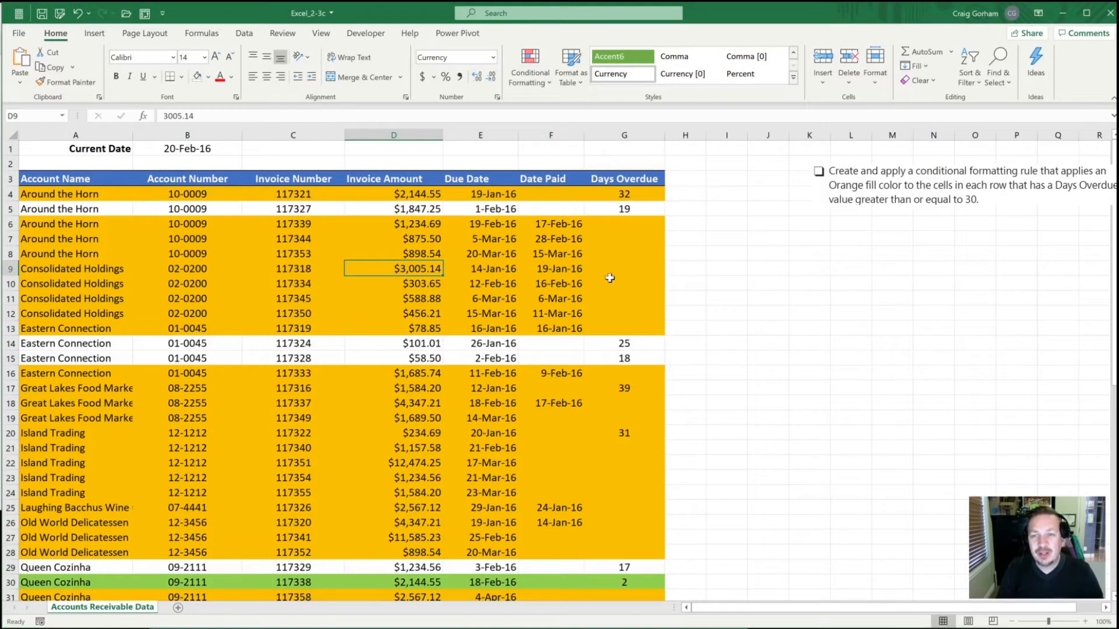
click(610, 253)
click(611, 194)
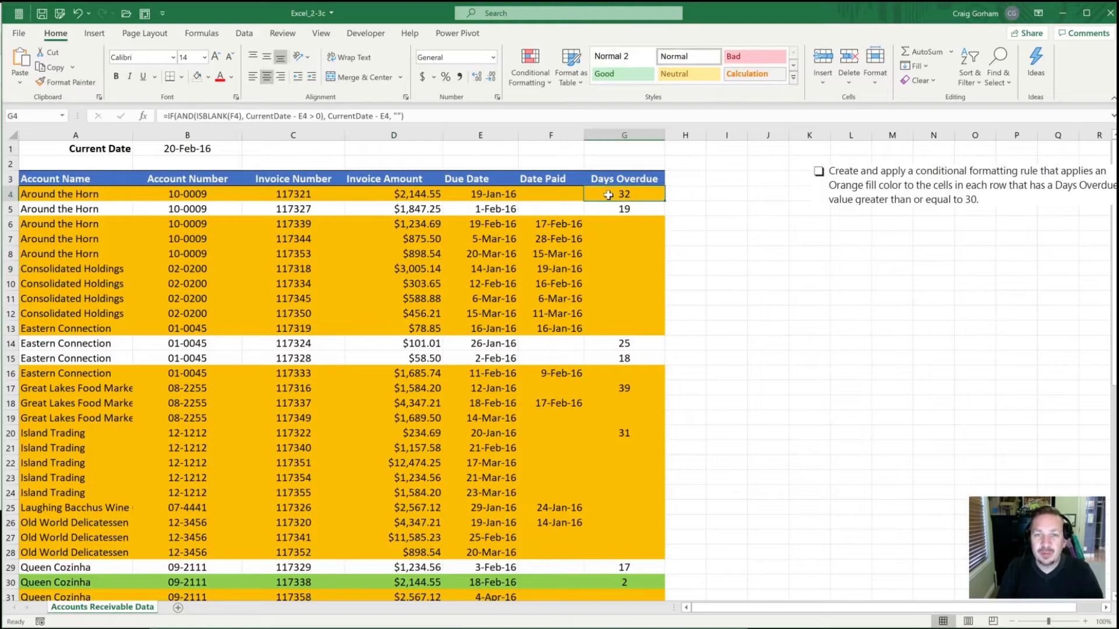
click(395, 116)
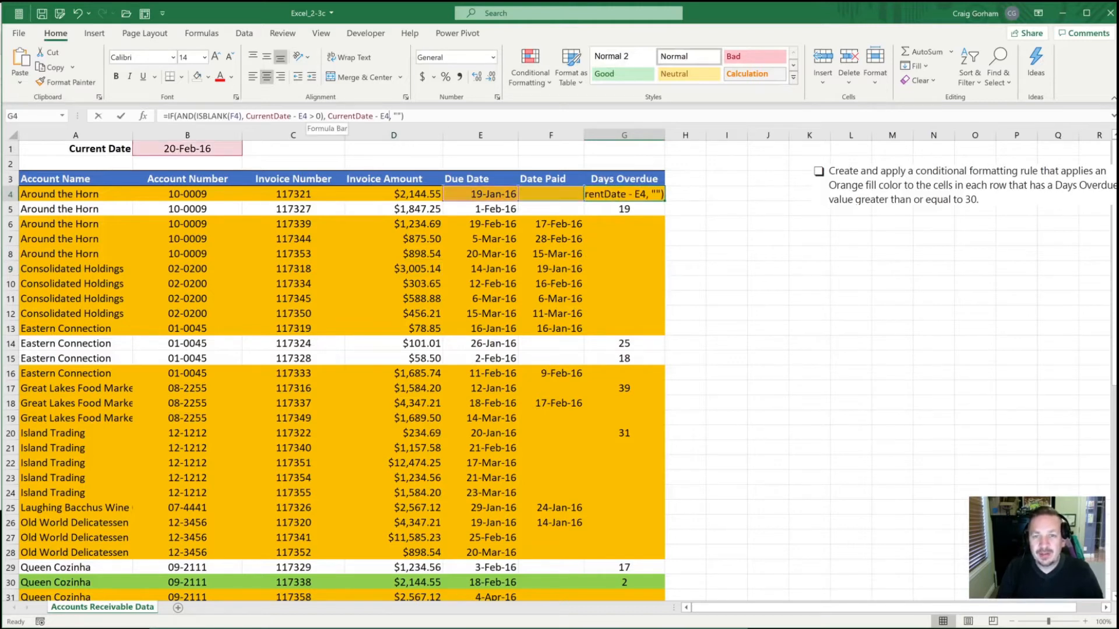
double_click(396, 116)
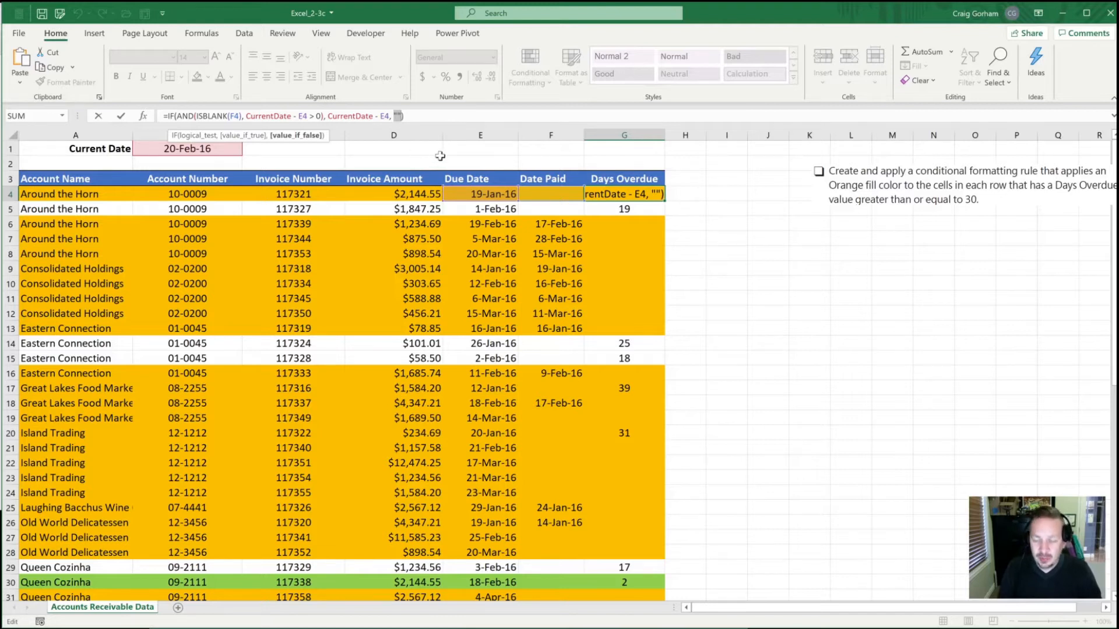
text(0)
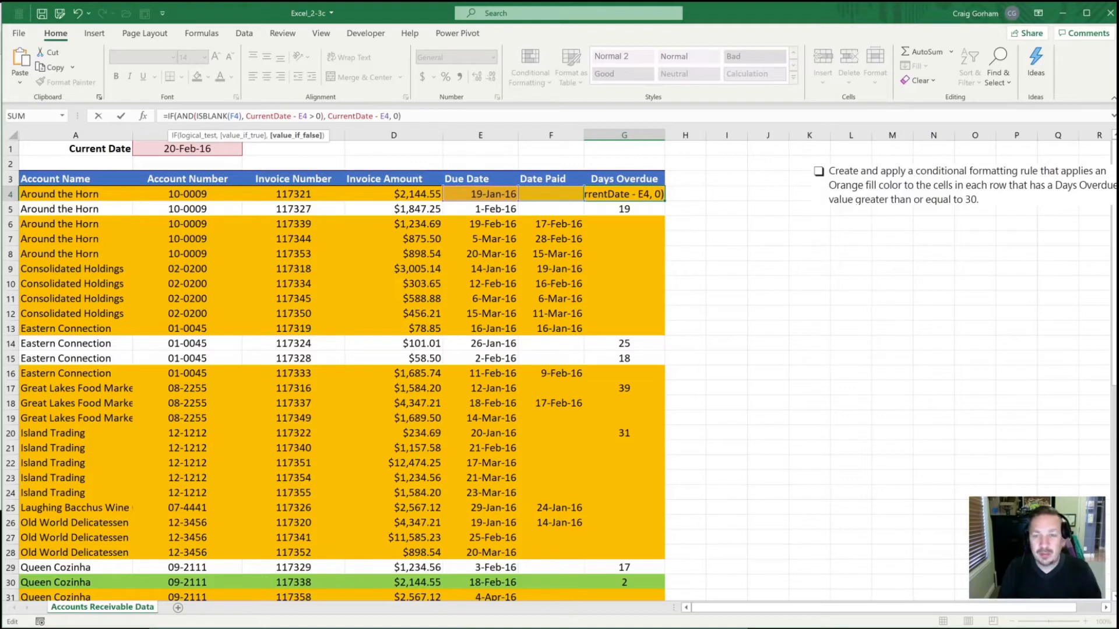
key(ctrl+Return)
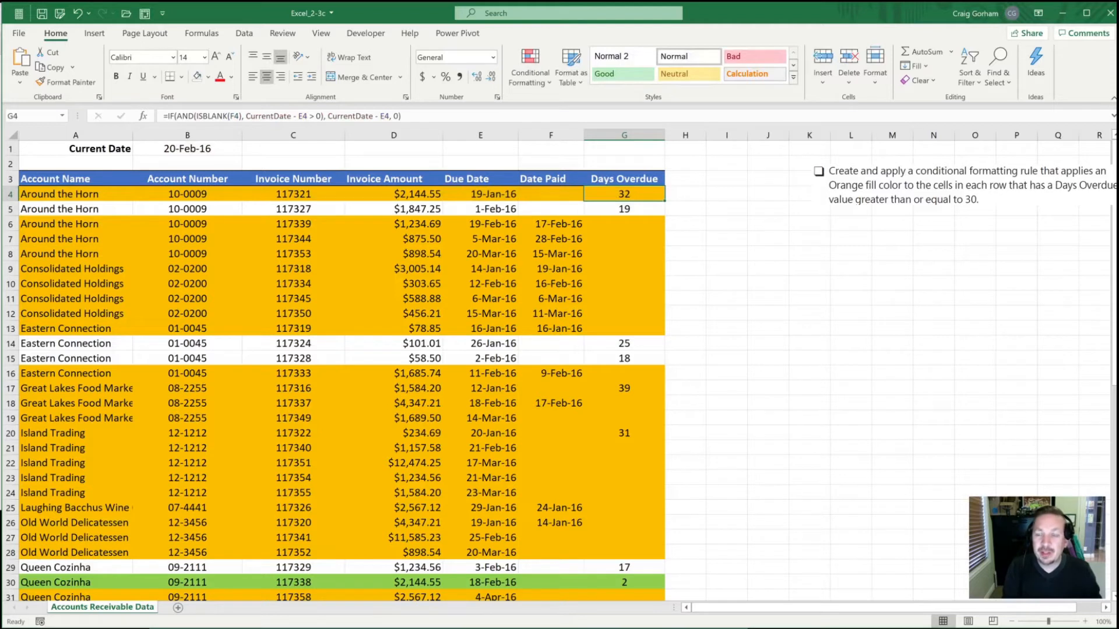
- Copy G4 and paste only its formula down the Days Overdue column through G55
key(ctrl+c)
key(ctrl+shift+Down)
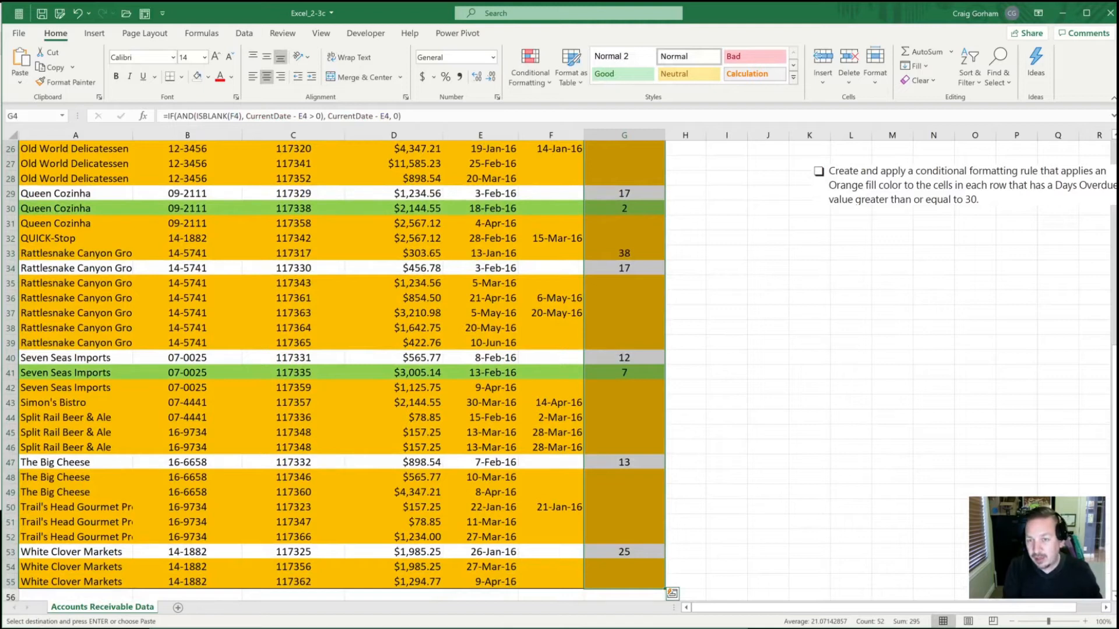
key(alt)
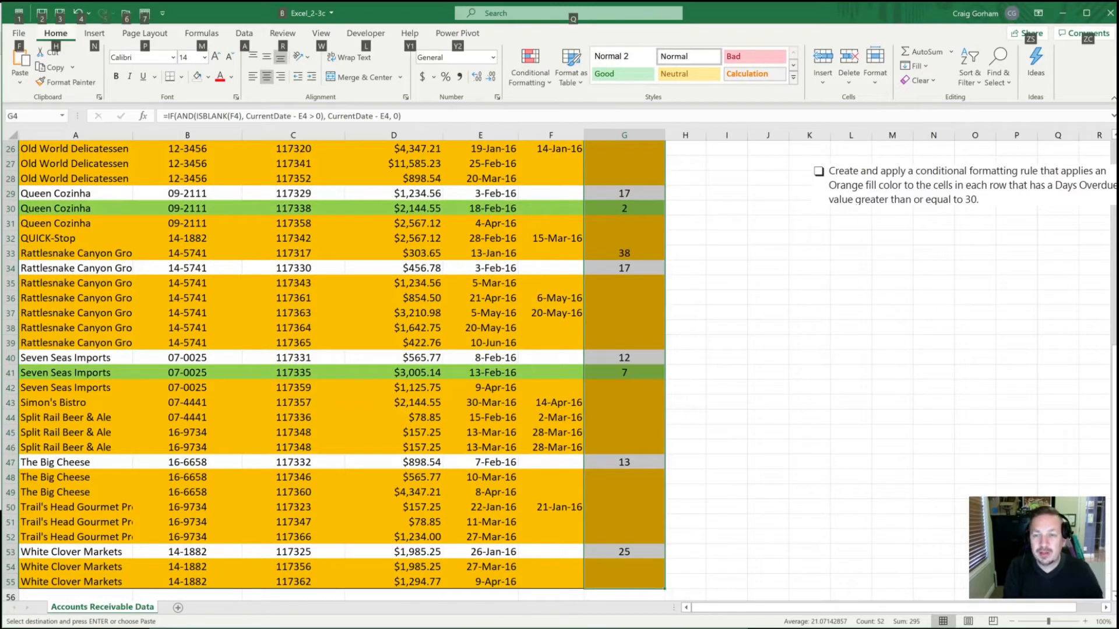
key(h)
key(v)
key(s)
key(f)
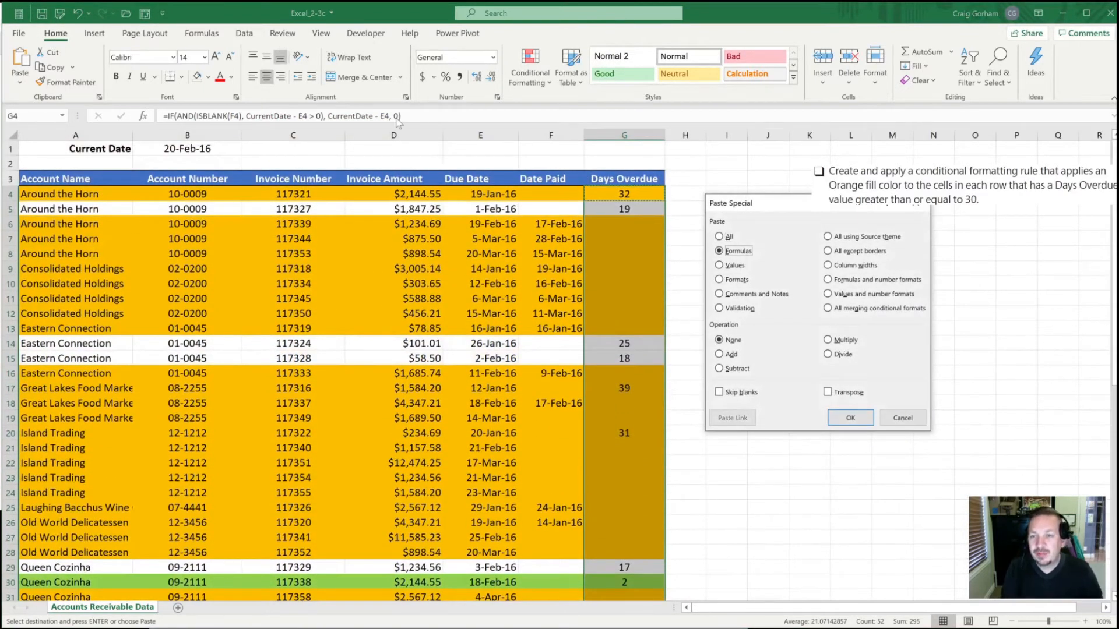
key(Return)
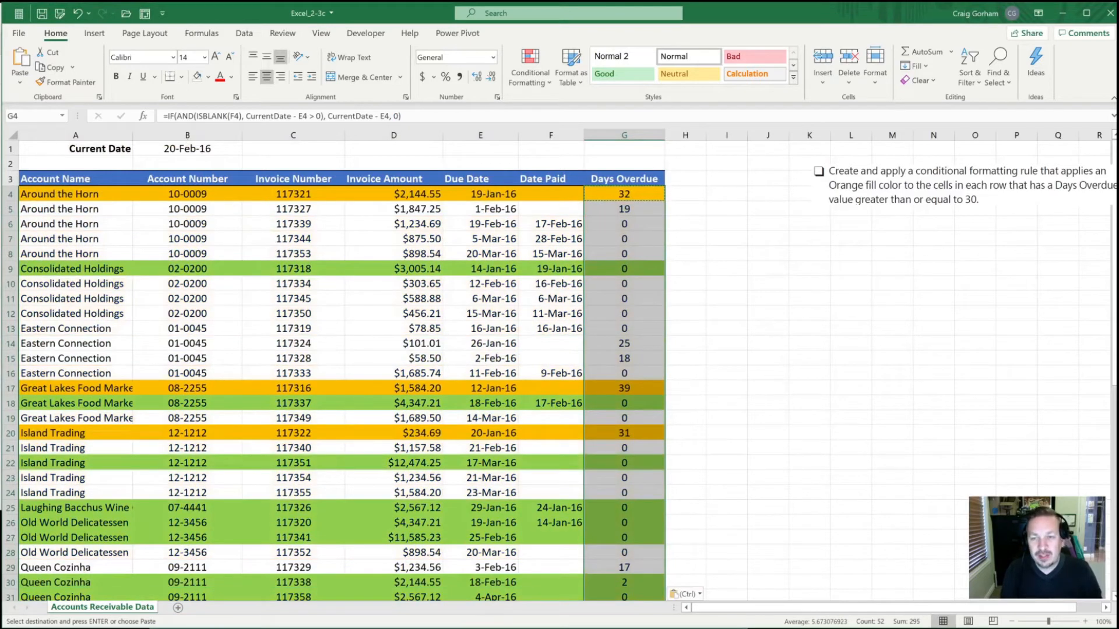
- Check the highlighted rows against the Invoice Amount and Days Overdue conditions
key(Left)
key(Left)
key(Left)
key(Left)
key(Left)
key(Left)
key(Down)
key(Down)
key(Down)
key(Down)
key(Down)
key(Down)
key(Down)
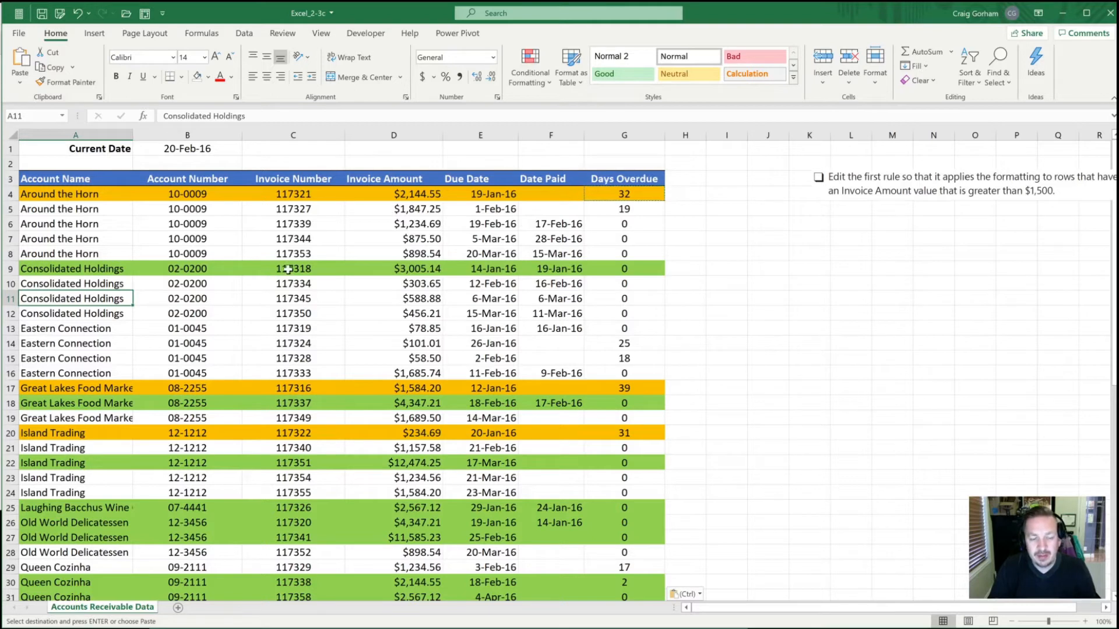
- Select cell D11 within the formatted range and open the Conditional Formatting Rules Manager
click(255, 270)
click(349, 298)
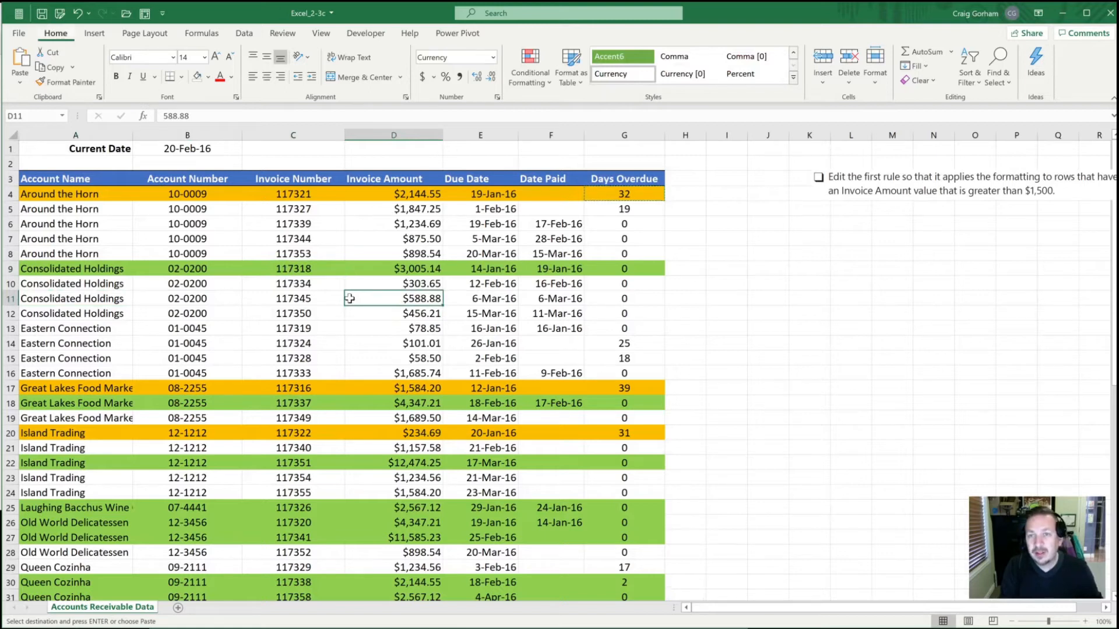
key(alt+h)
key(l)
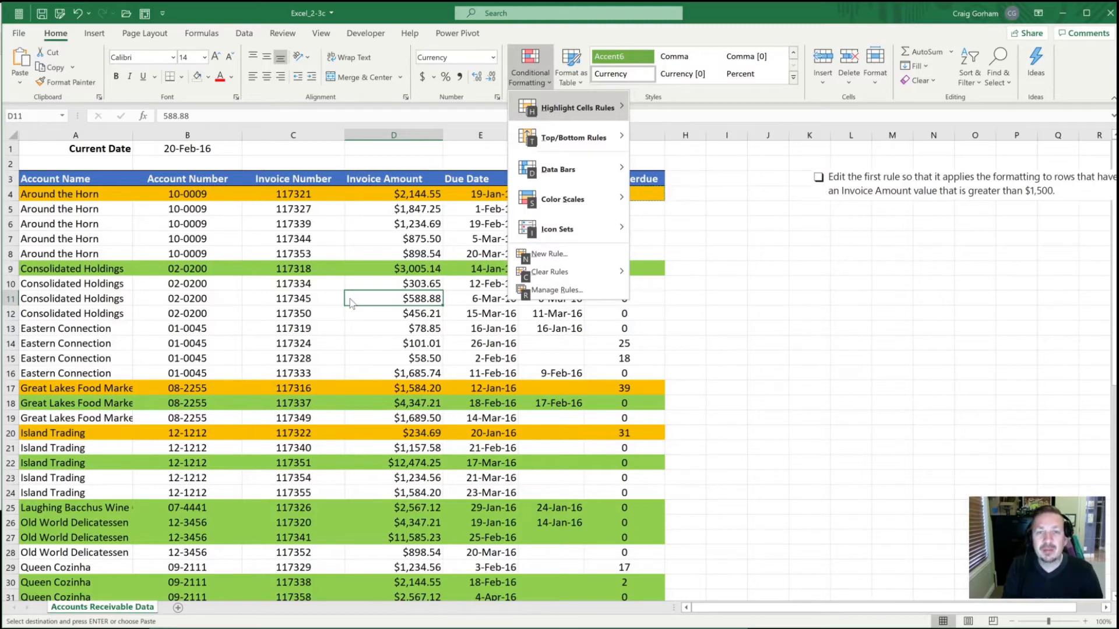
key(r)
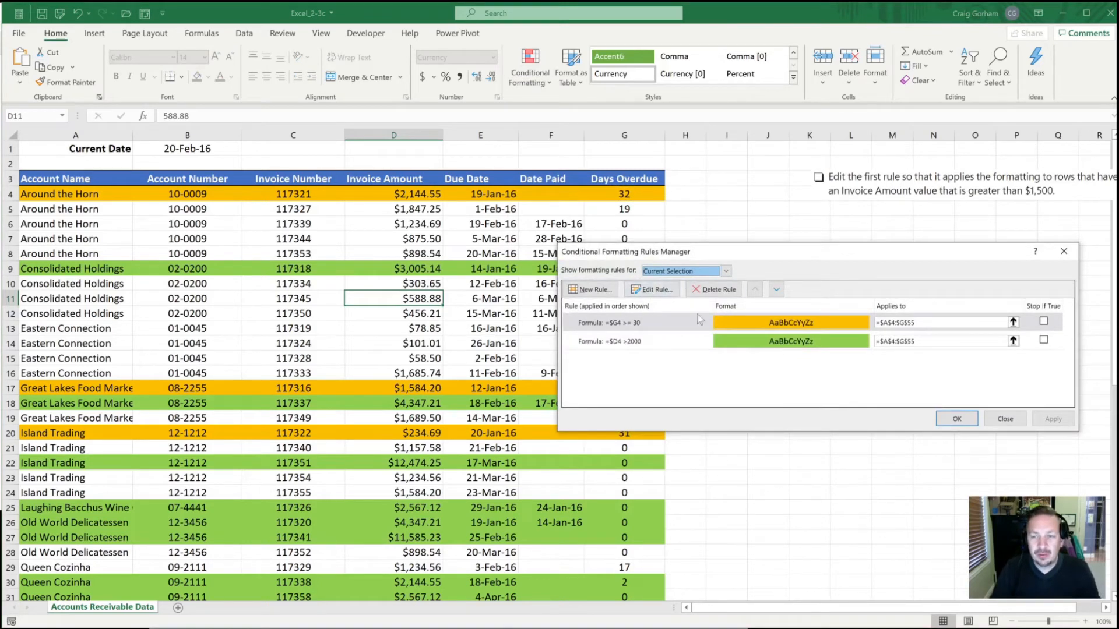
- Show the formatting rules for This Worksheet, and return the list to Current Selection
click(725, 272)
click(665, 292)
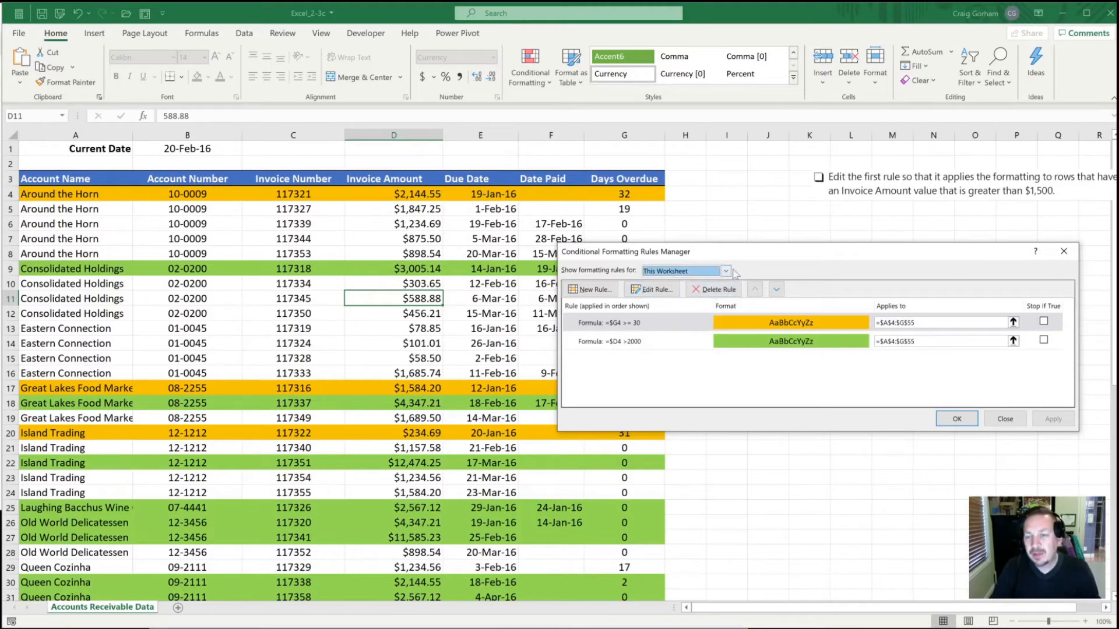
click(725, 271)
click(676, 281)
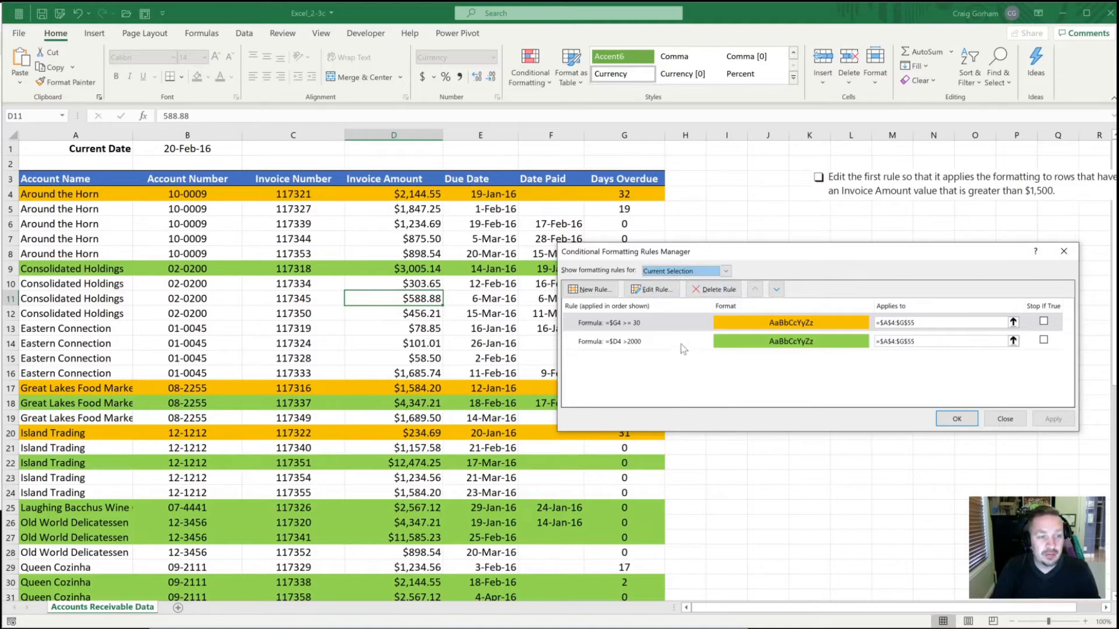
- Edit the Invoice Amount rule's formula to =$D4 >1500 and apply the change
click(654, 343)
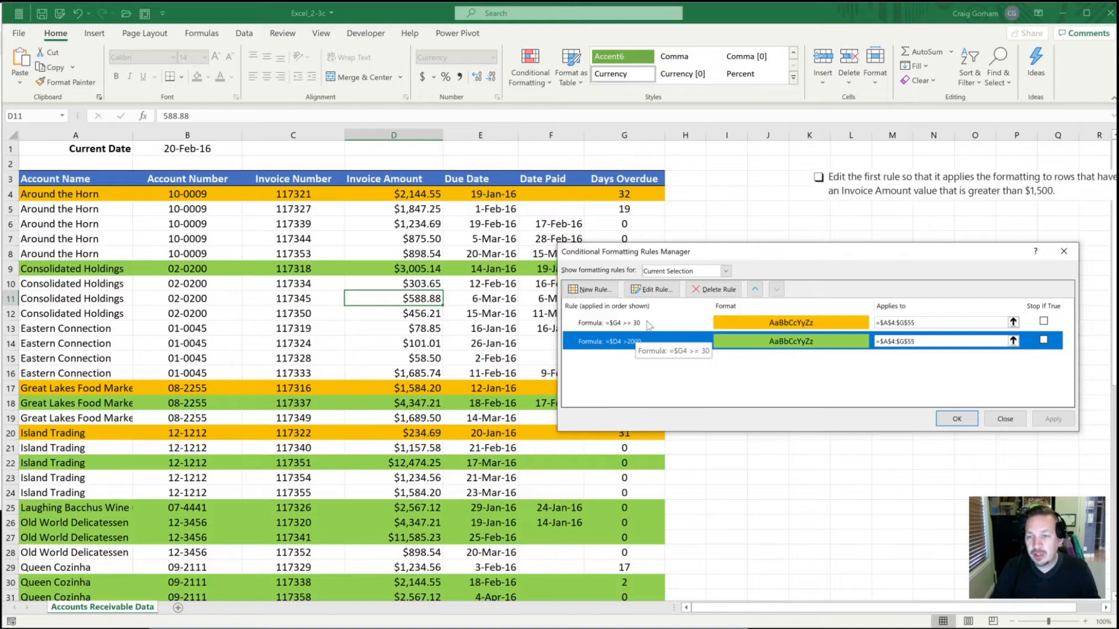
click(650, 292)
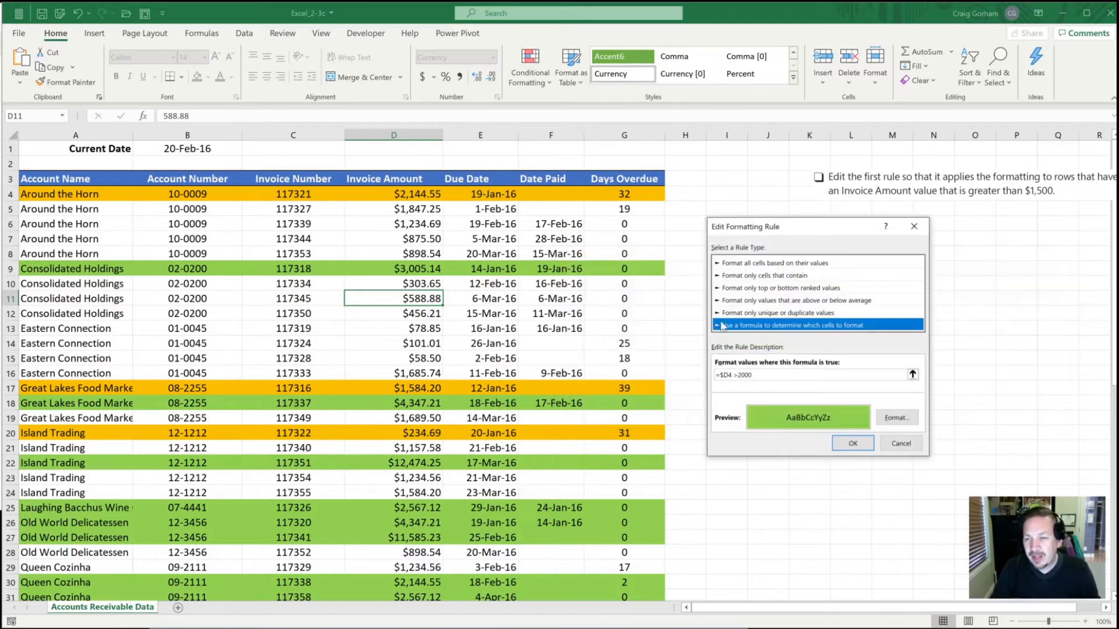
drag(737, 375, 752, 376)
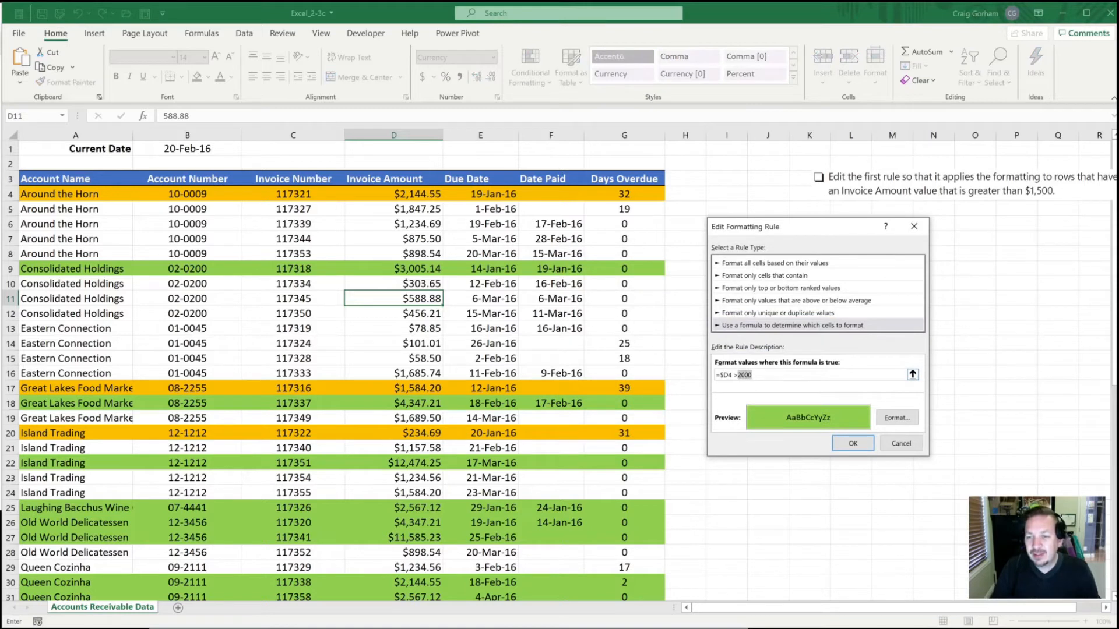
text(15)
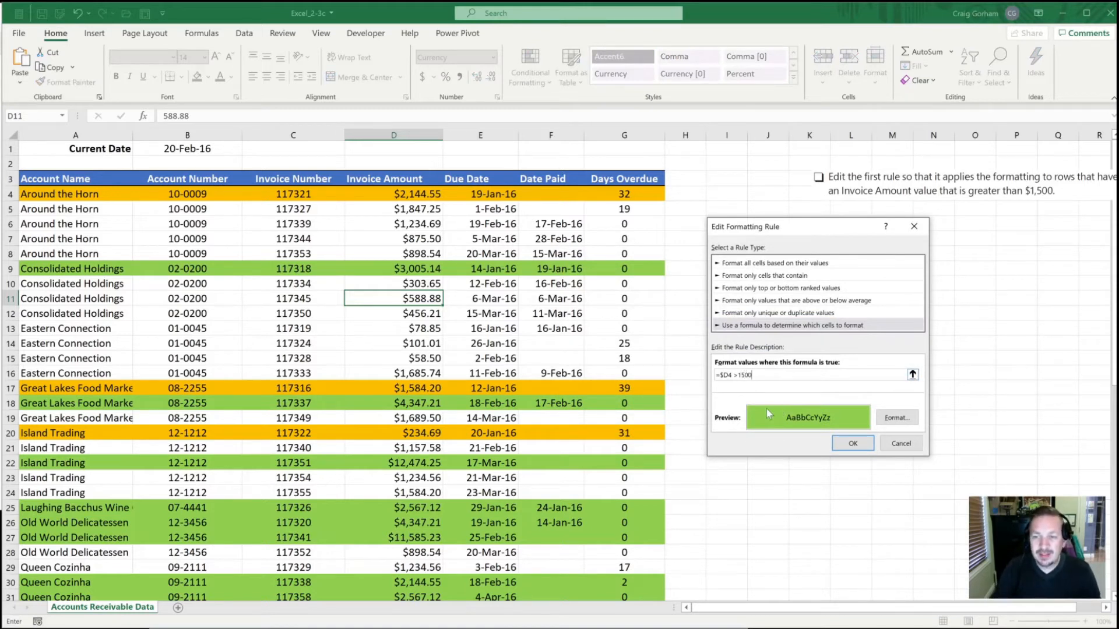
click(849, 443)
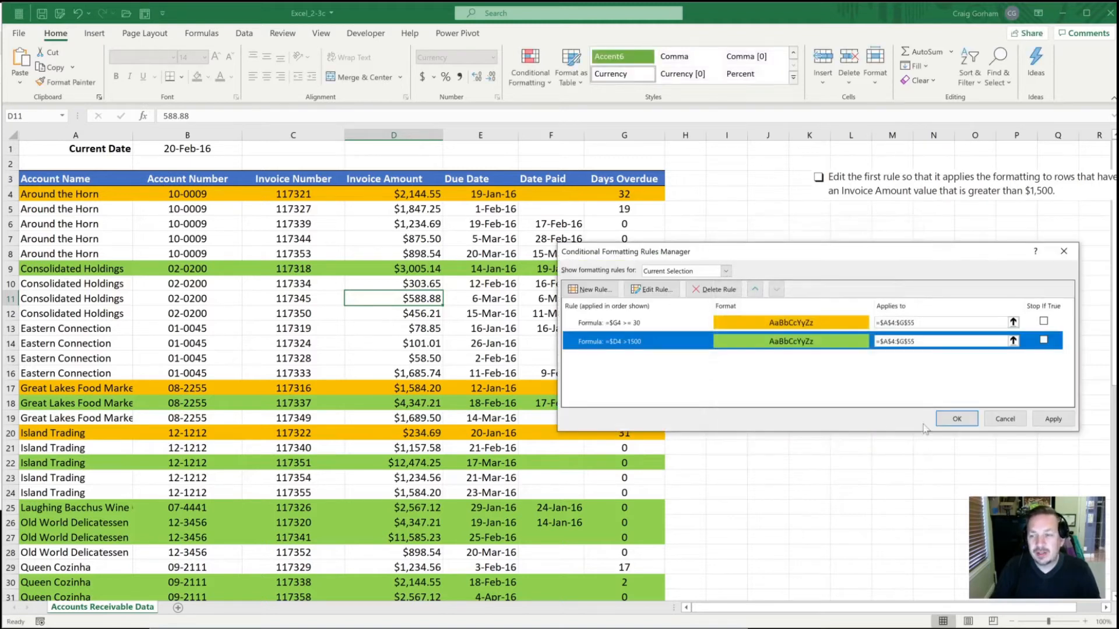
click(1055, 419)
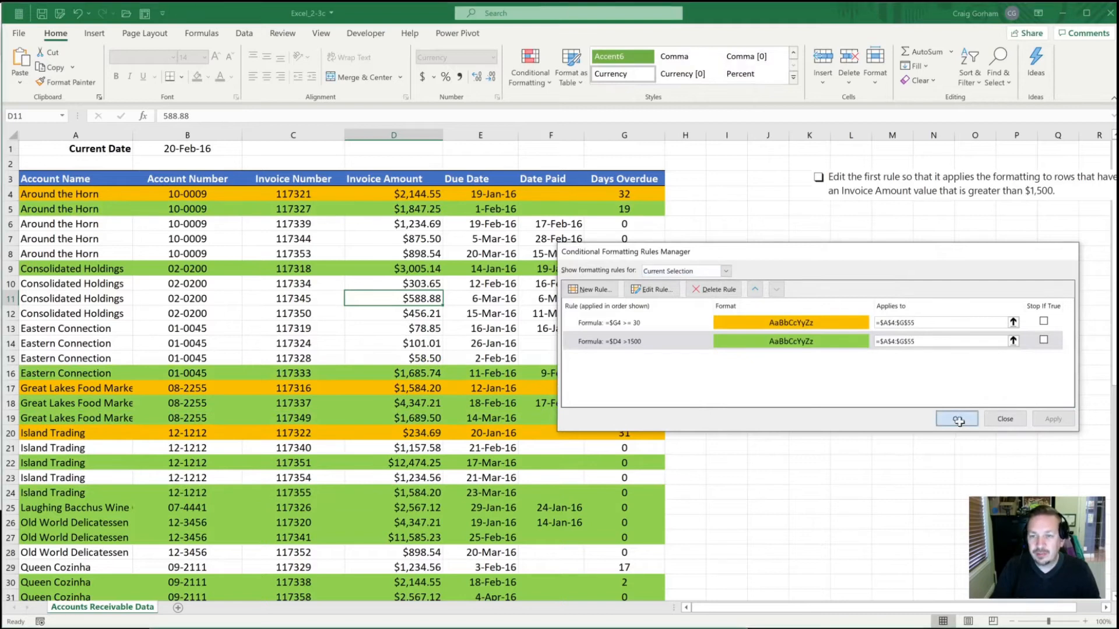
click(957, 418)
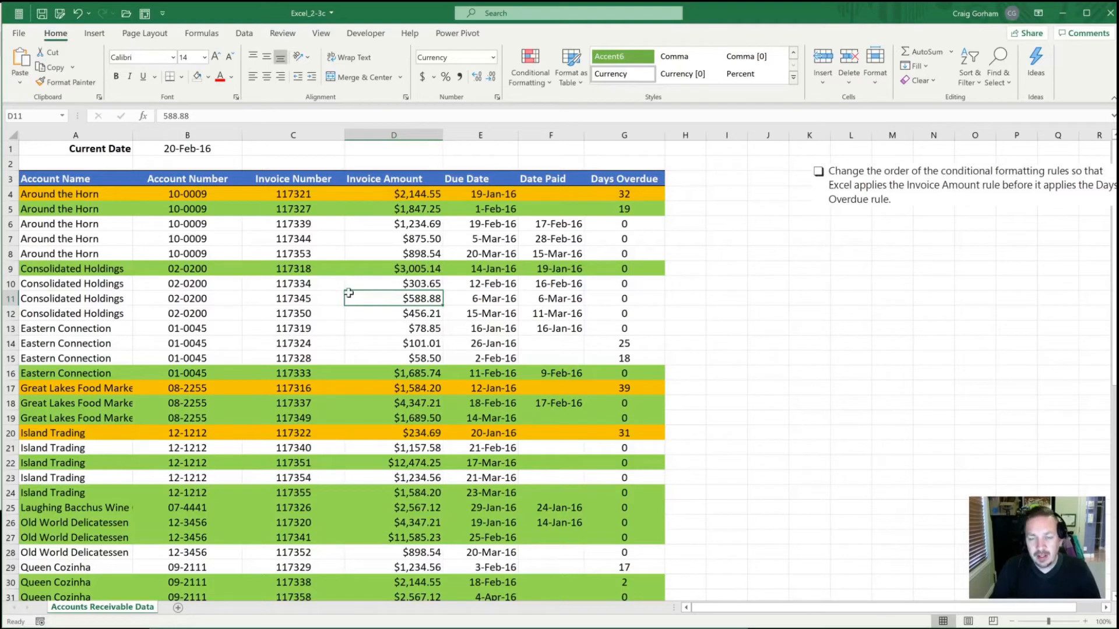
- Move the Invoice Amount rule above the Days Overdue rule in the Conditional Formatting Rules Manager, and apply the new order
key(alt)
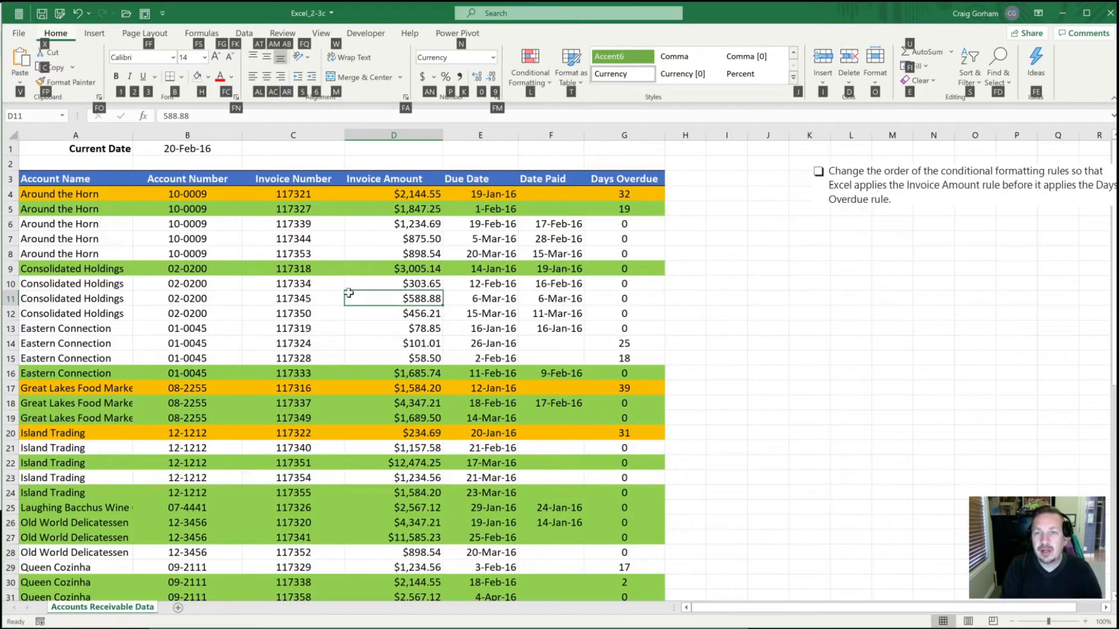
key(l)
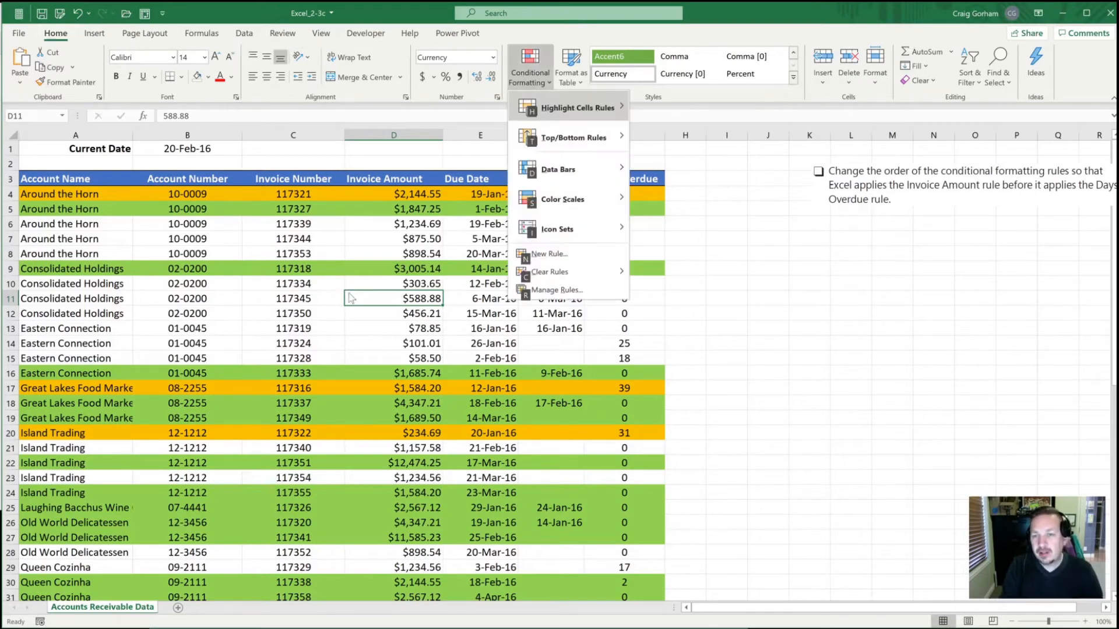
key(r)
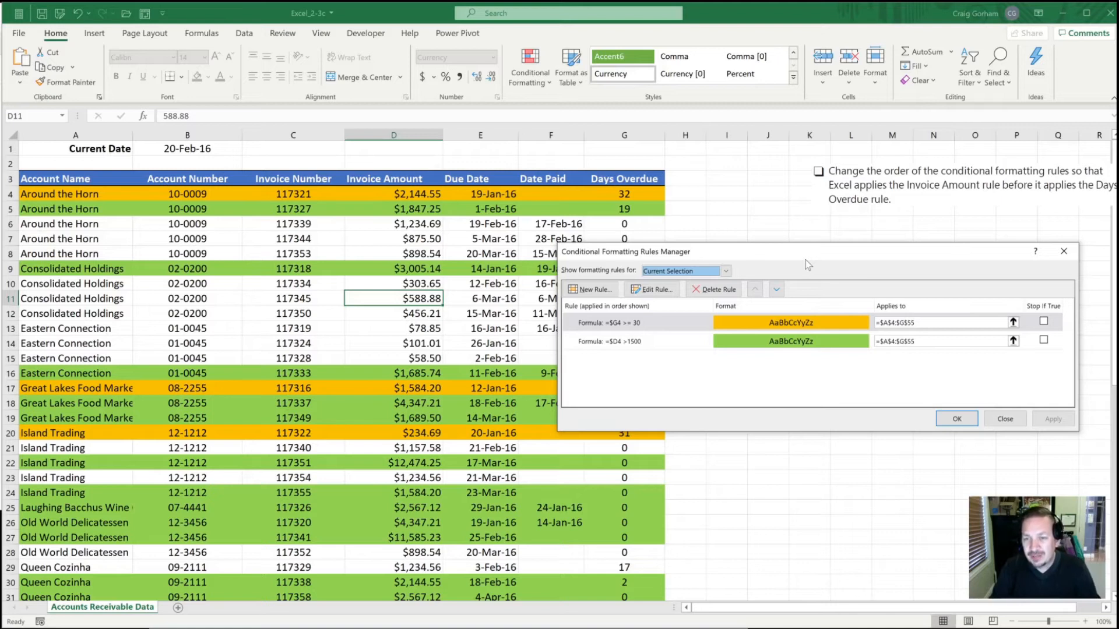
click(645, 343)
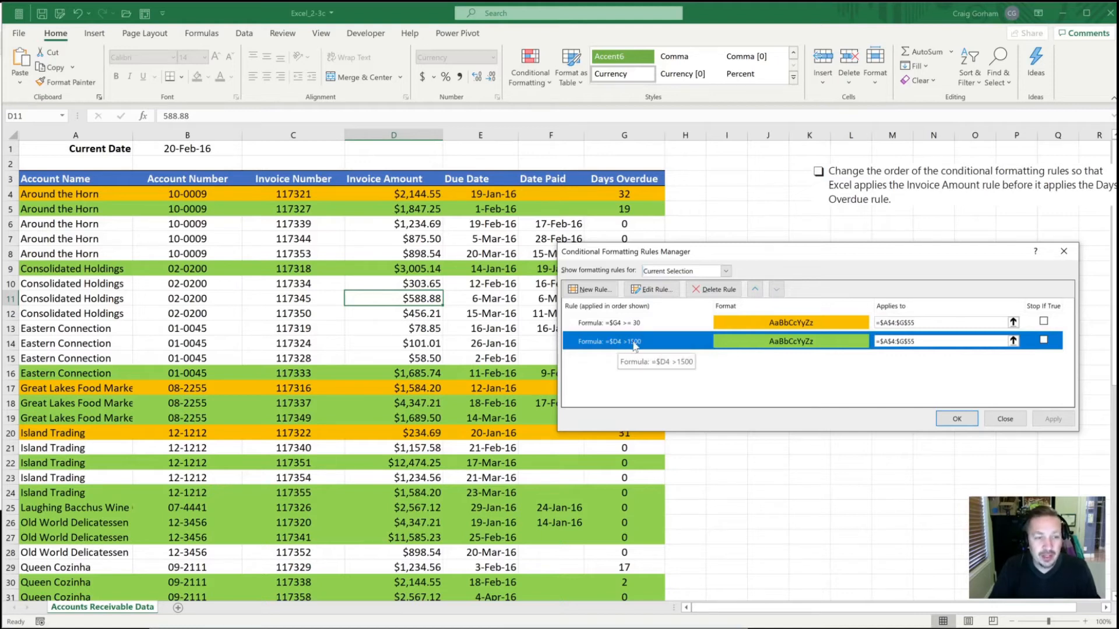
click(755, 290)
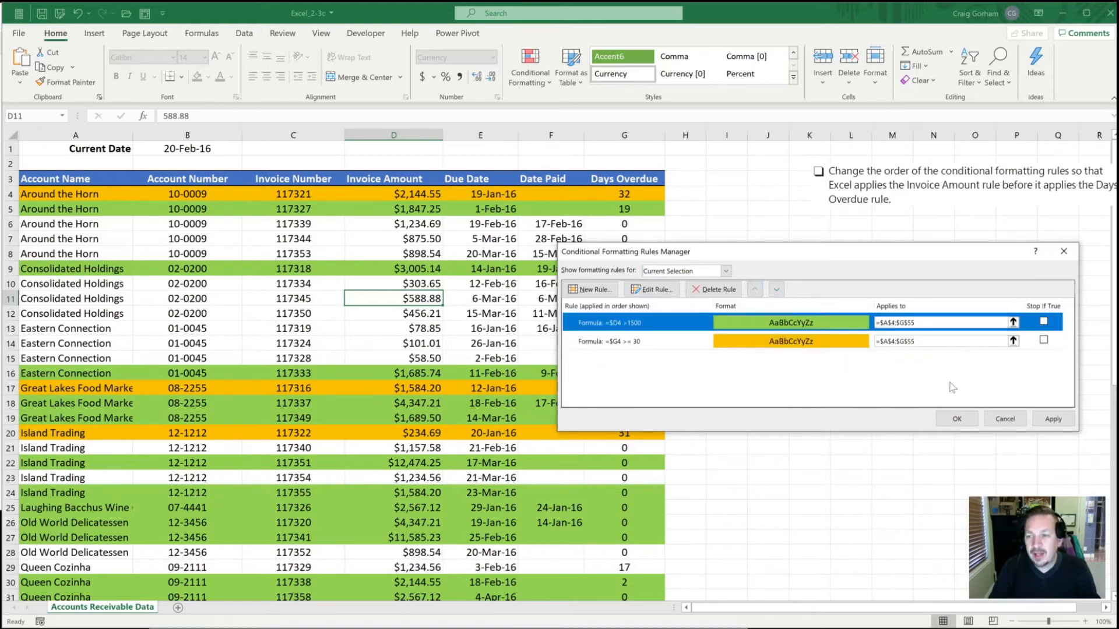
click(1043, 419)
click(957, 418)
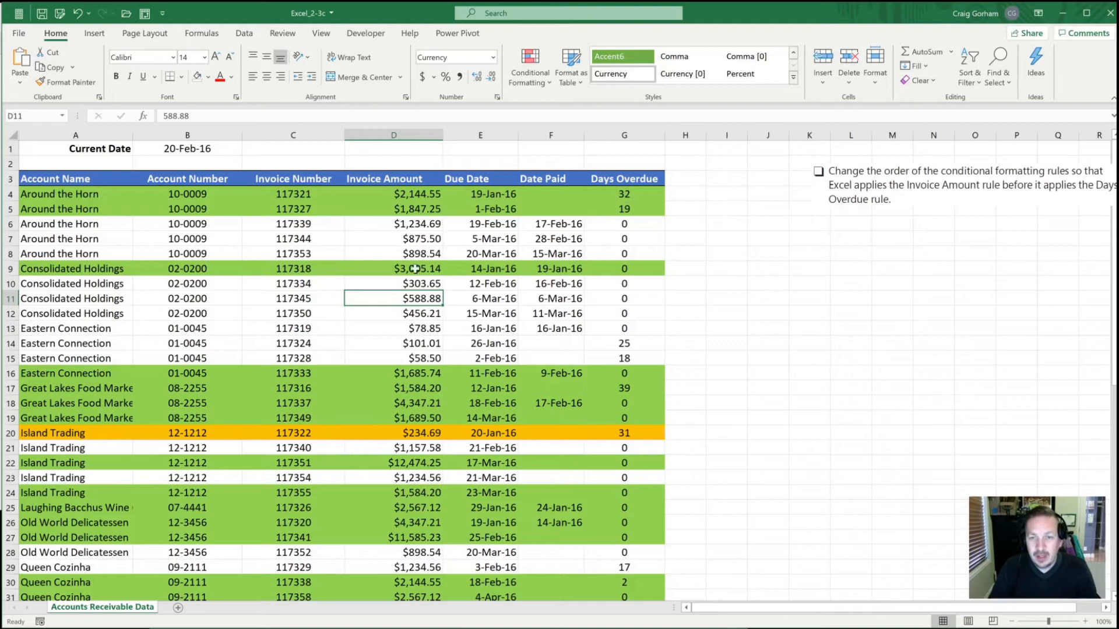
- Enter the label "Highlight Rows Invoice >" in cell C1
scroll(331, 313, down, 4)
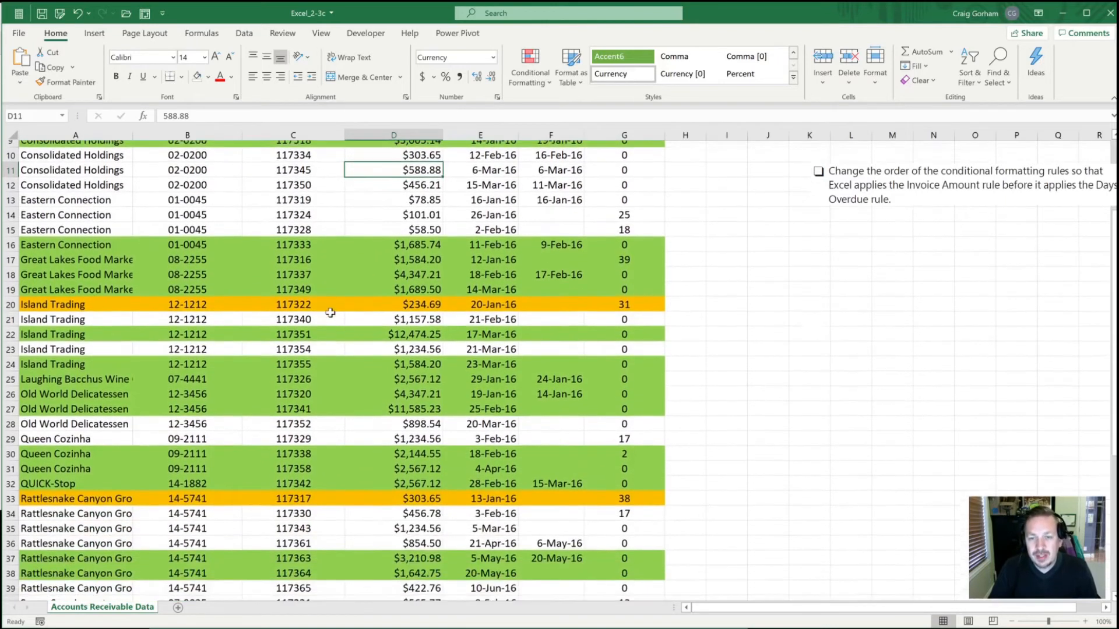
scroll(330, 313, down, 3)
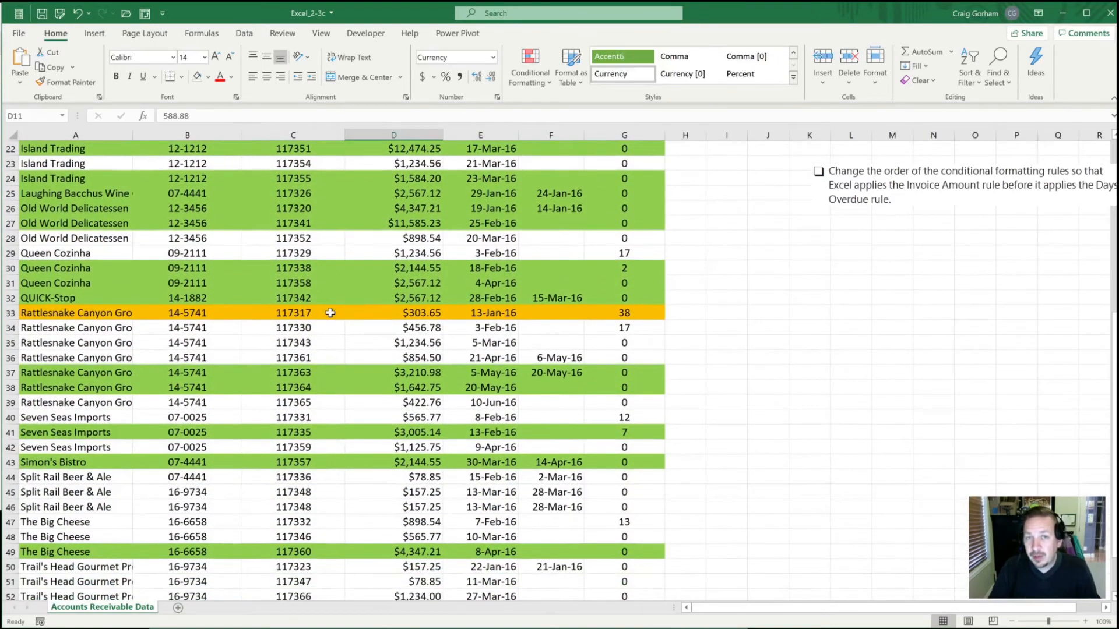
scroll(330, 313, down, 4)
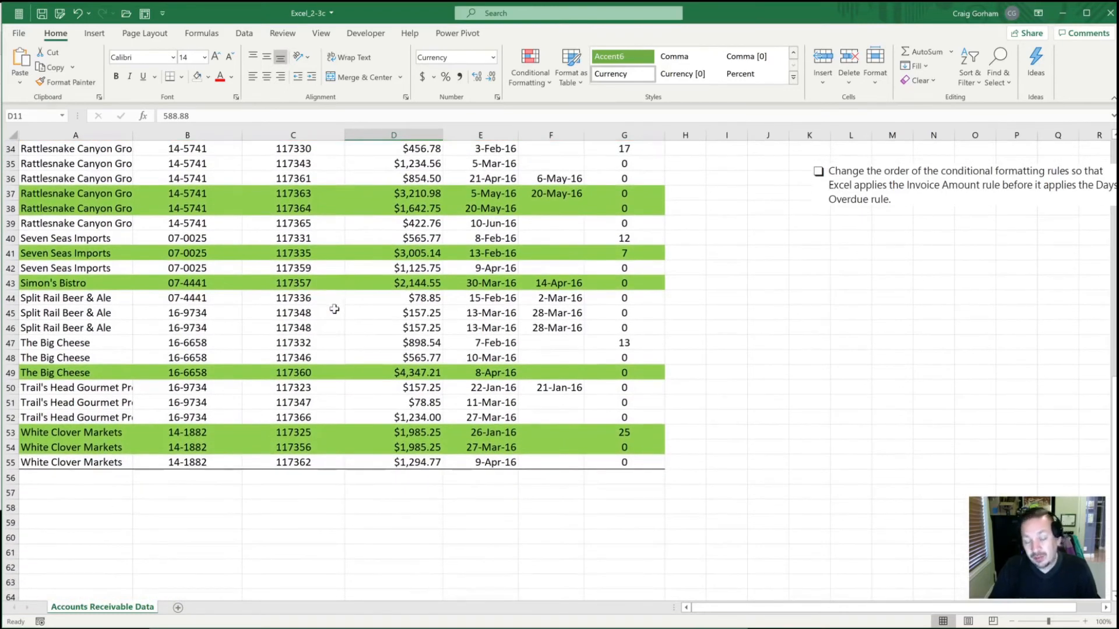
scroll(320, 319, up, 11)
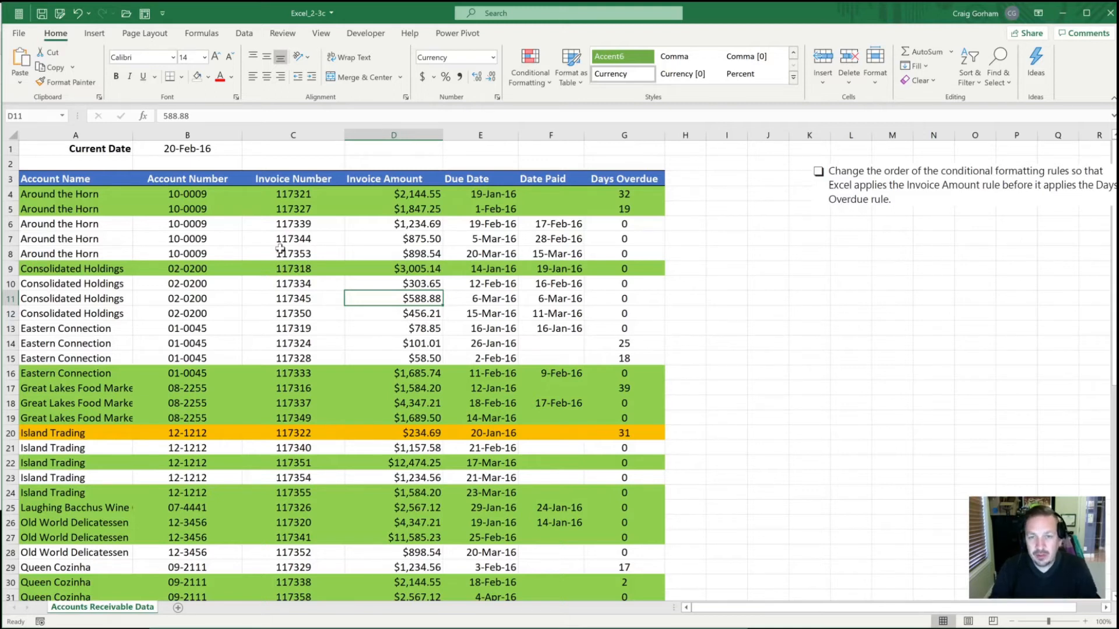
click(334, 149)
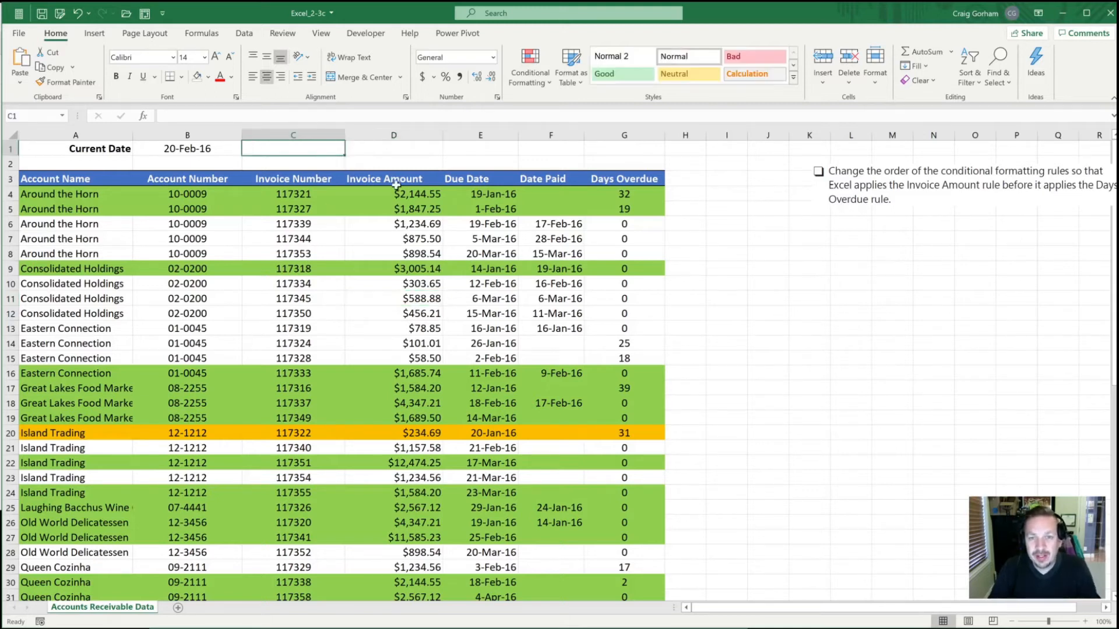
text(High)
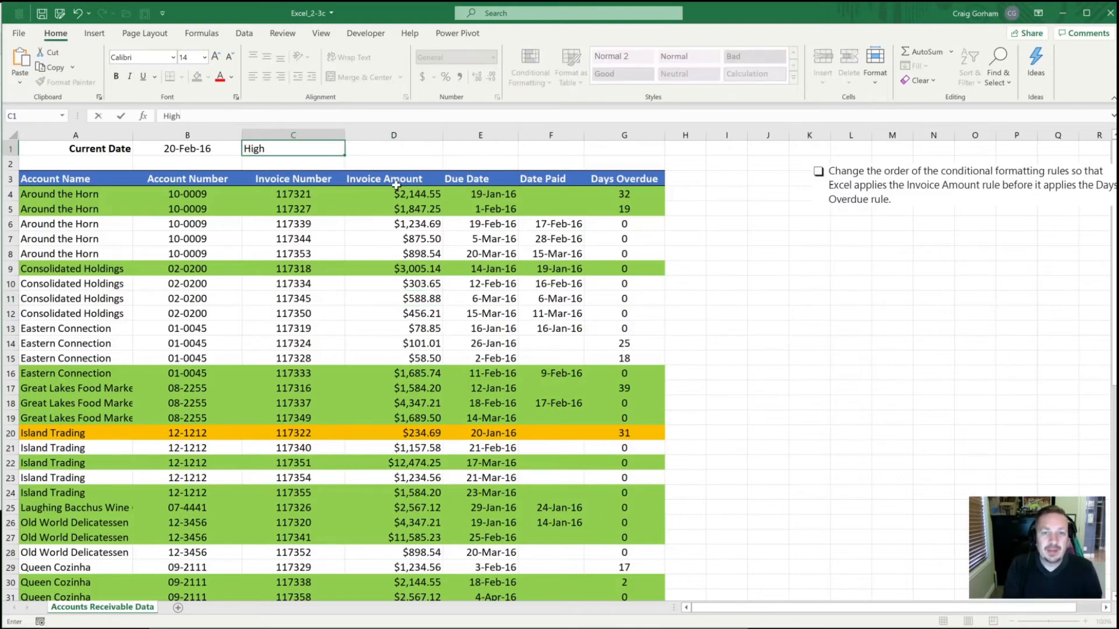
text(llight)
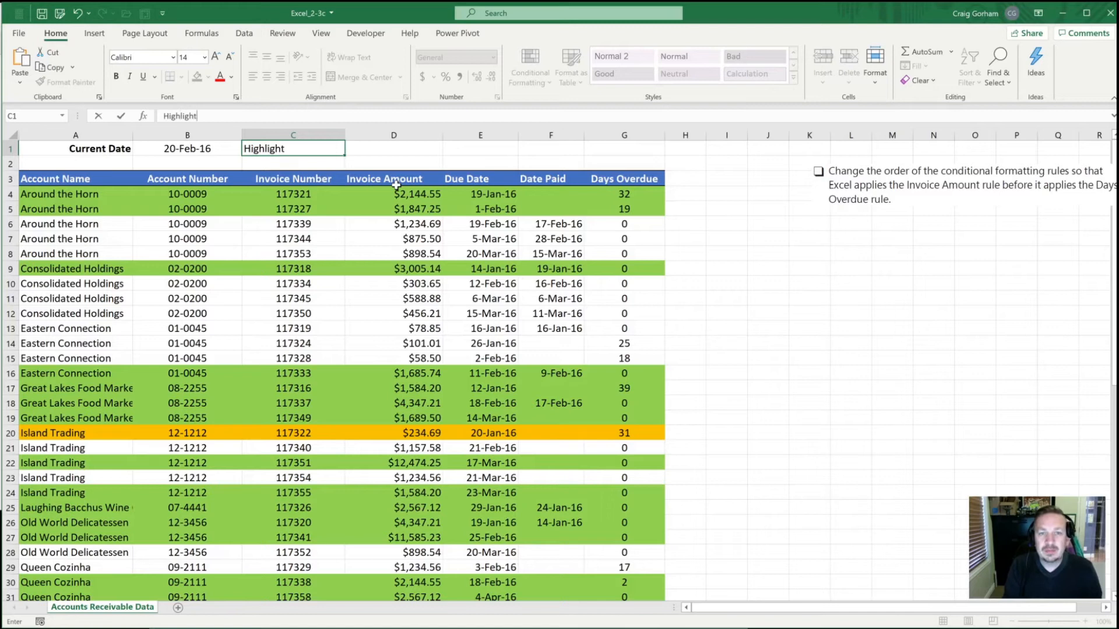
text( Rows With)
key(BackSpace)
key(BackSpace)
key(BackSpace)
key(BackSpace)
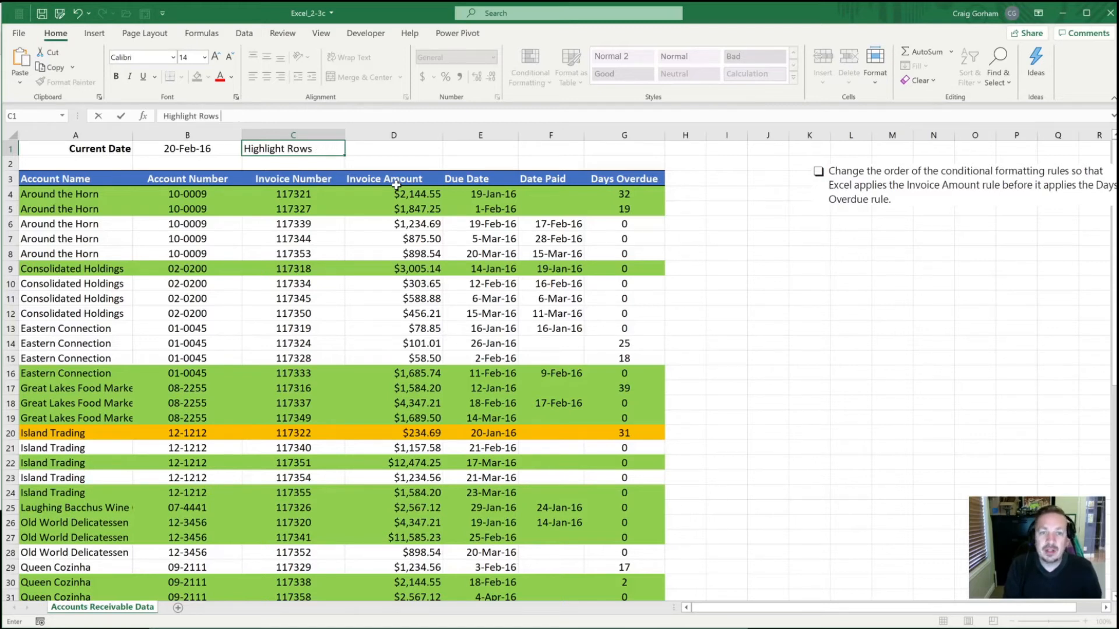
text(Invoice >)
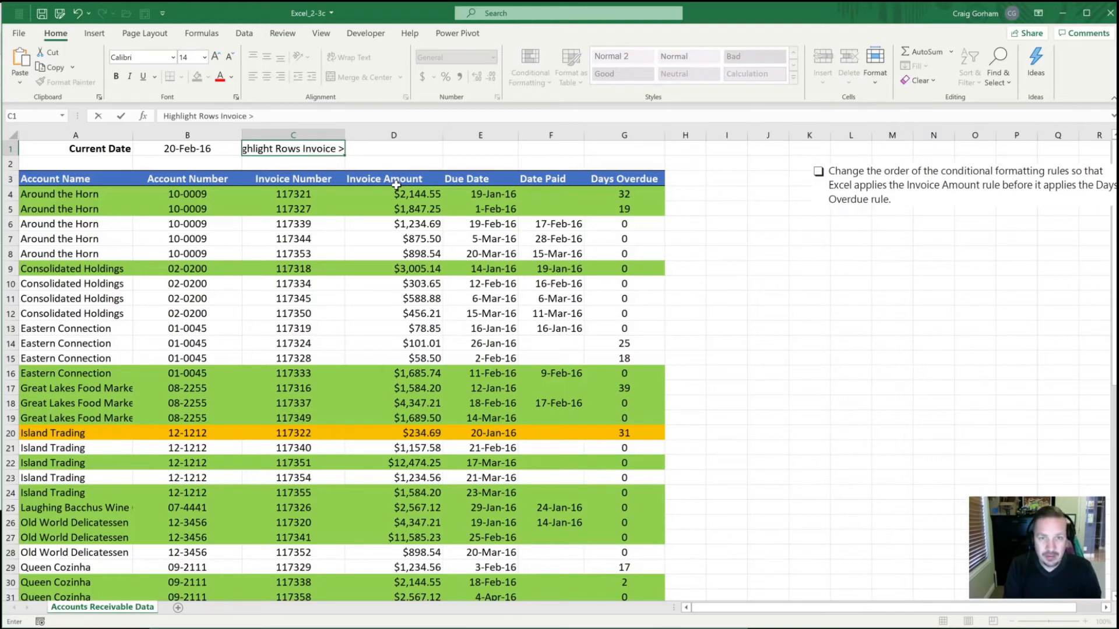
key(Tab)
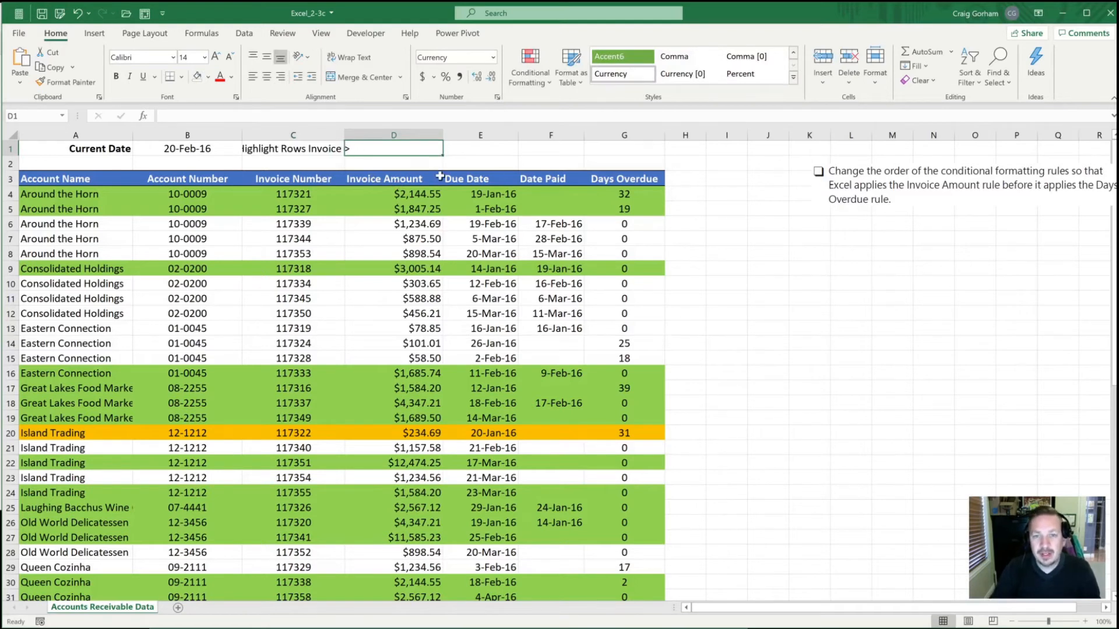
- Enter 1500 in cell D1 and give the cell the Input cell style
text(1500)
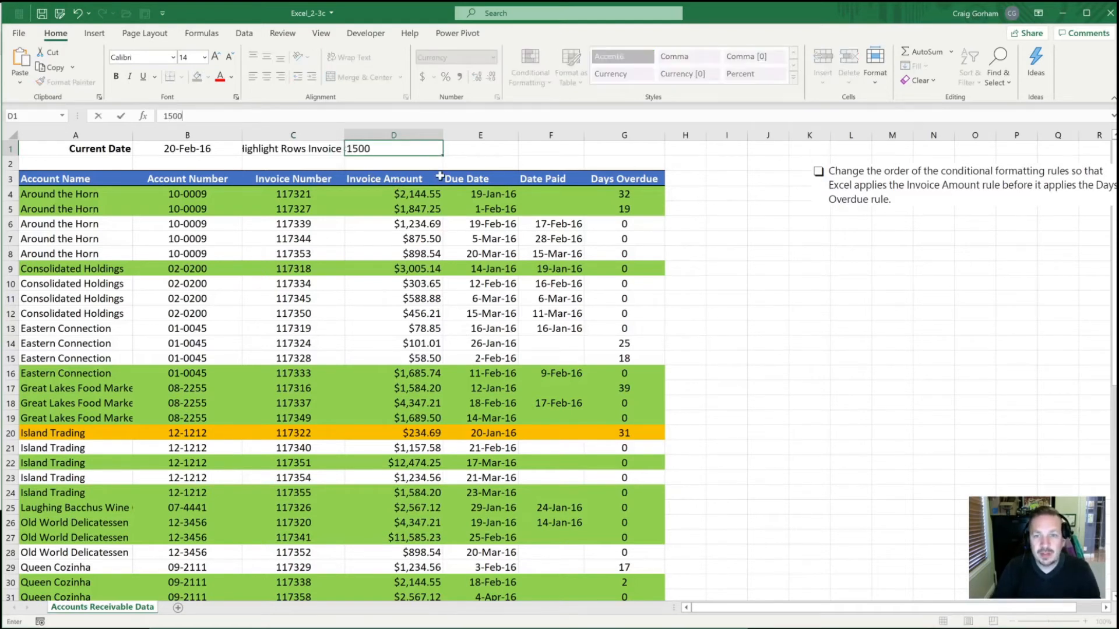
key(ctrl+Return)
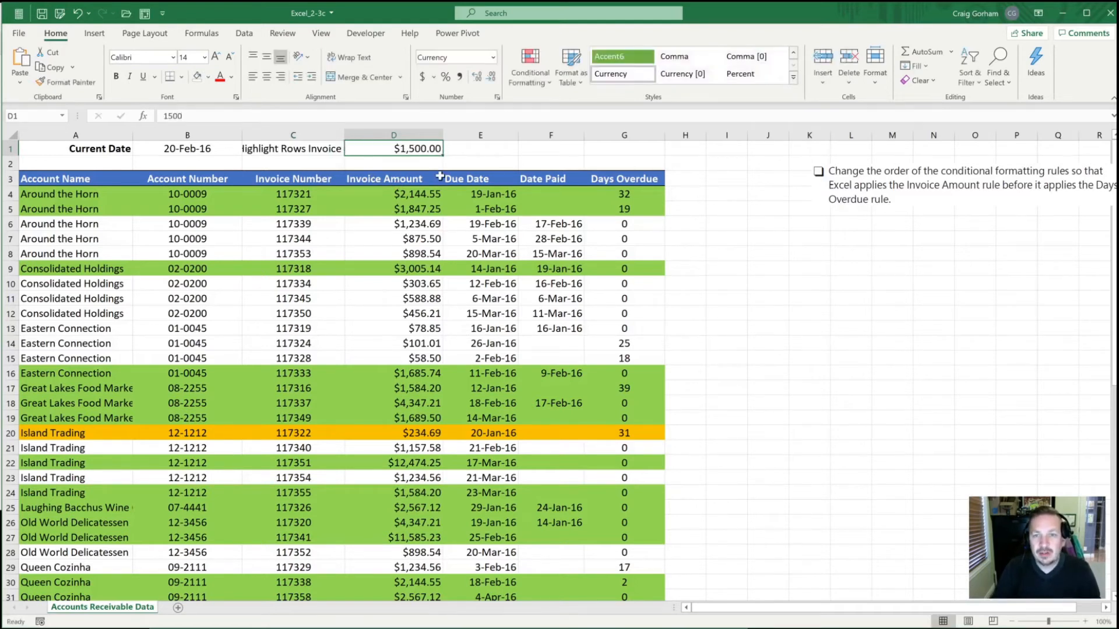
click(793, 80)
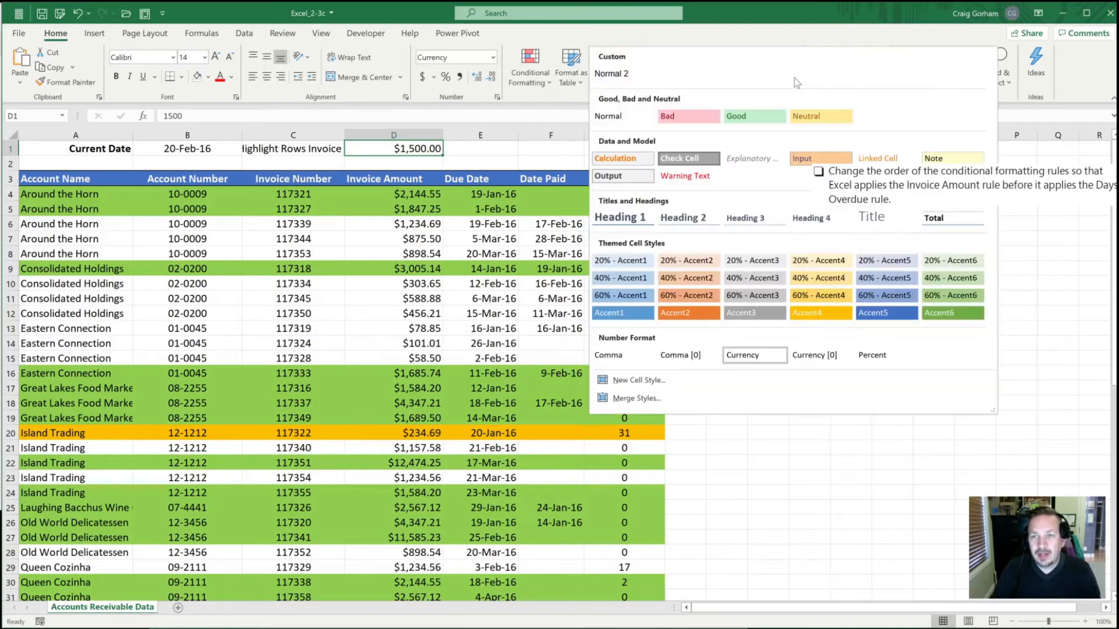
click(825, 160)
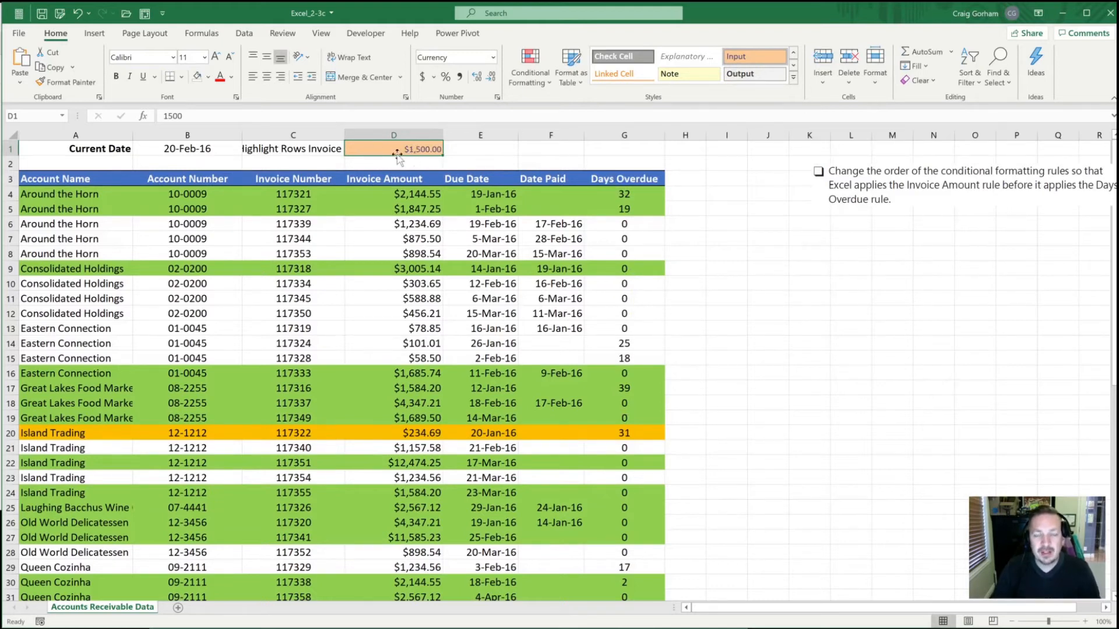
- Widen column C just enough to fit the label in C1, and select cell D1
drag(344, 134, 356, 133)
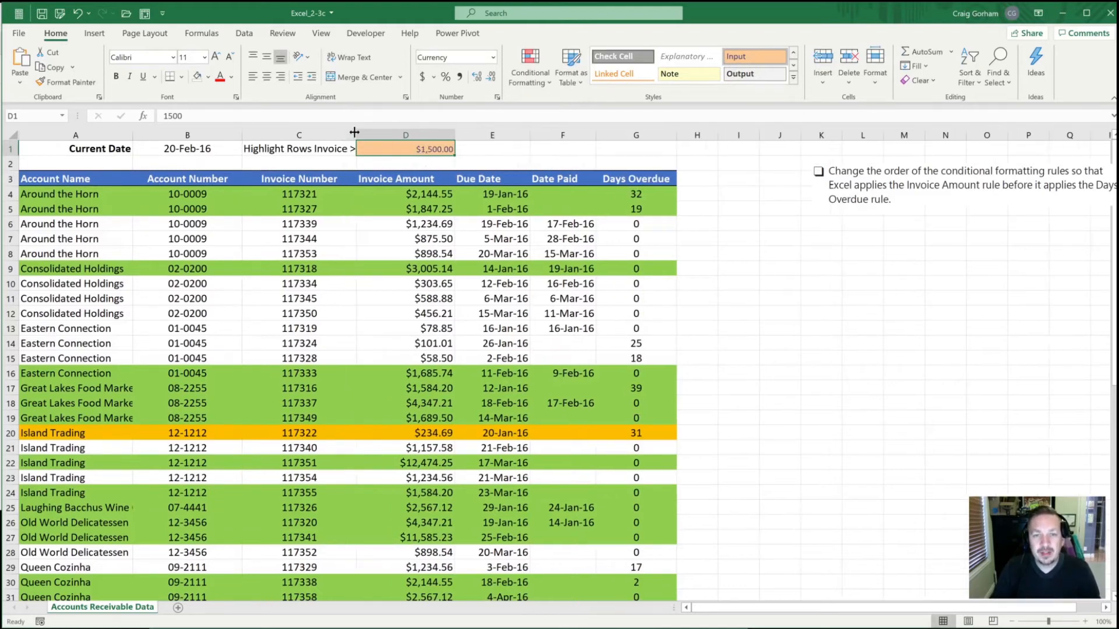
click(348, 147)
click(414, 147)
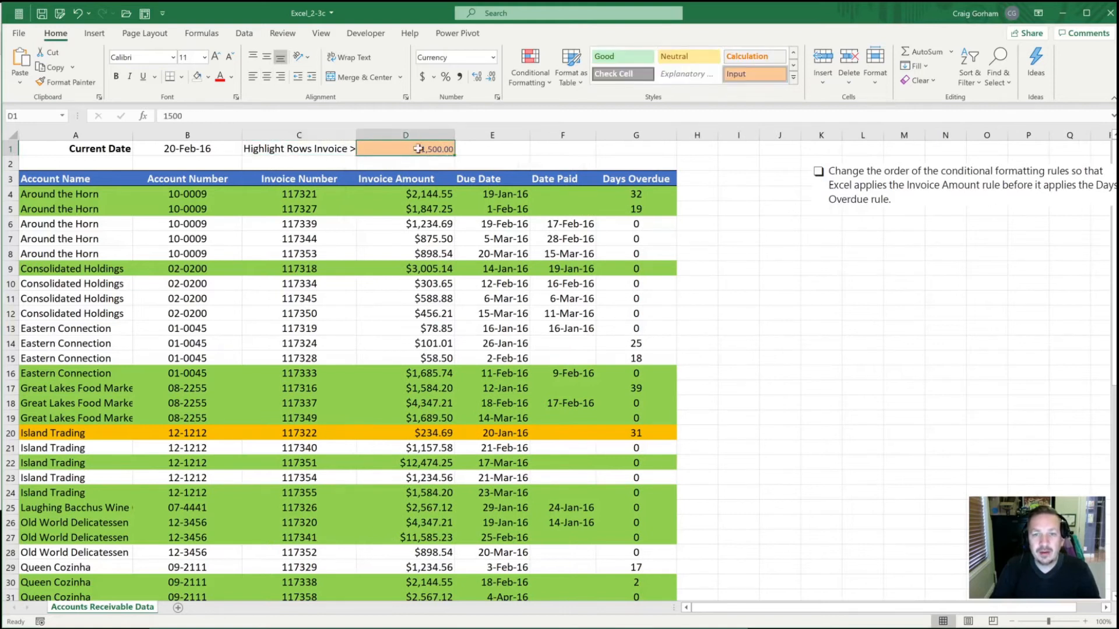
- Edit the Invoice Amount rule's formula to =$D4 >$D$1, and apply the change from the Conditional Formatting Rules Manager
click(78, 194)
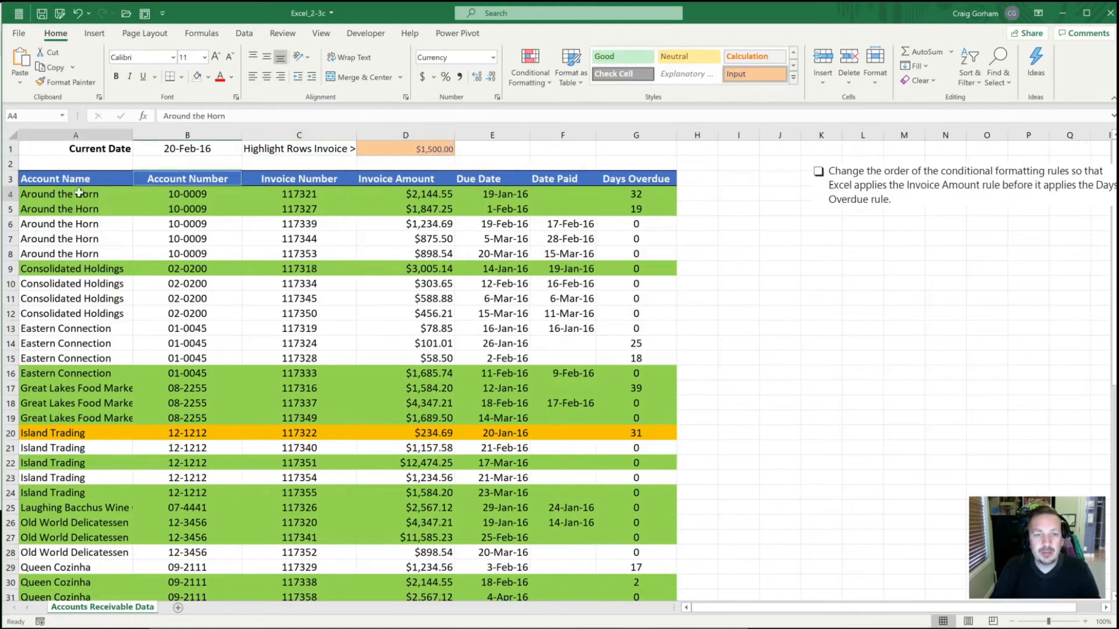
click(537, 87)
click(550, 288)
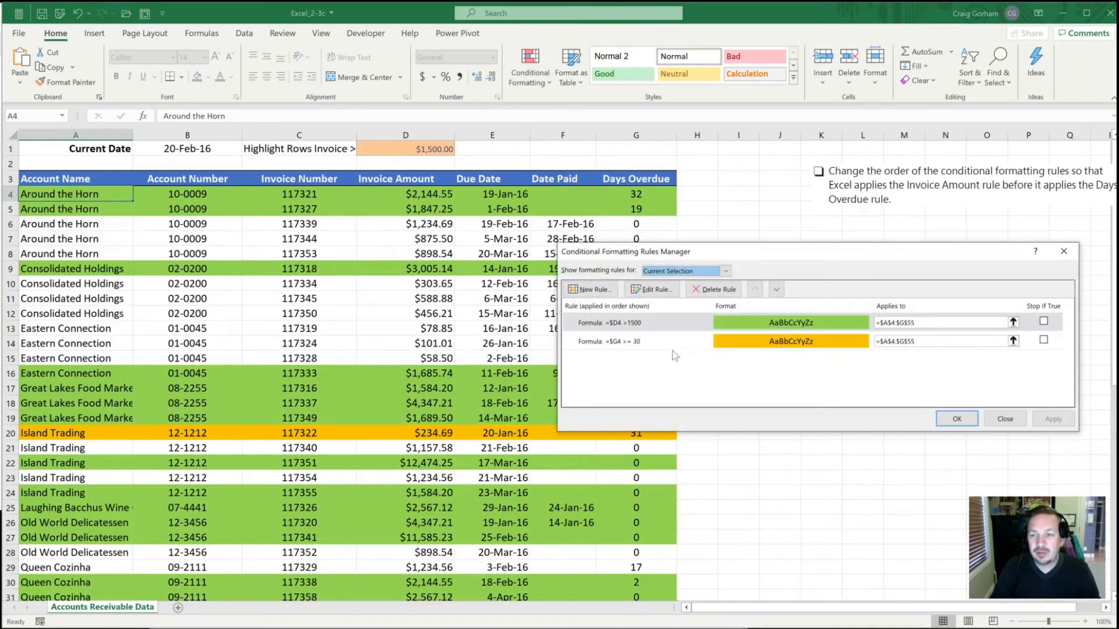
click(652, 325)
click(657, 289)
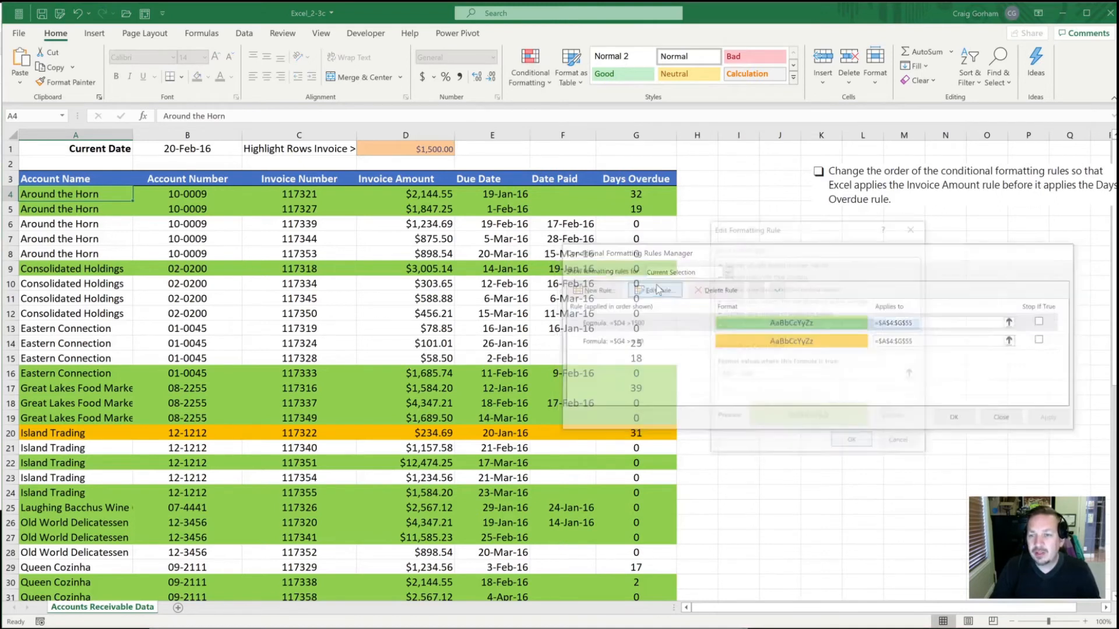
click(747, 375)
drag(737, 375, 751, 375)
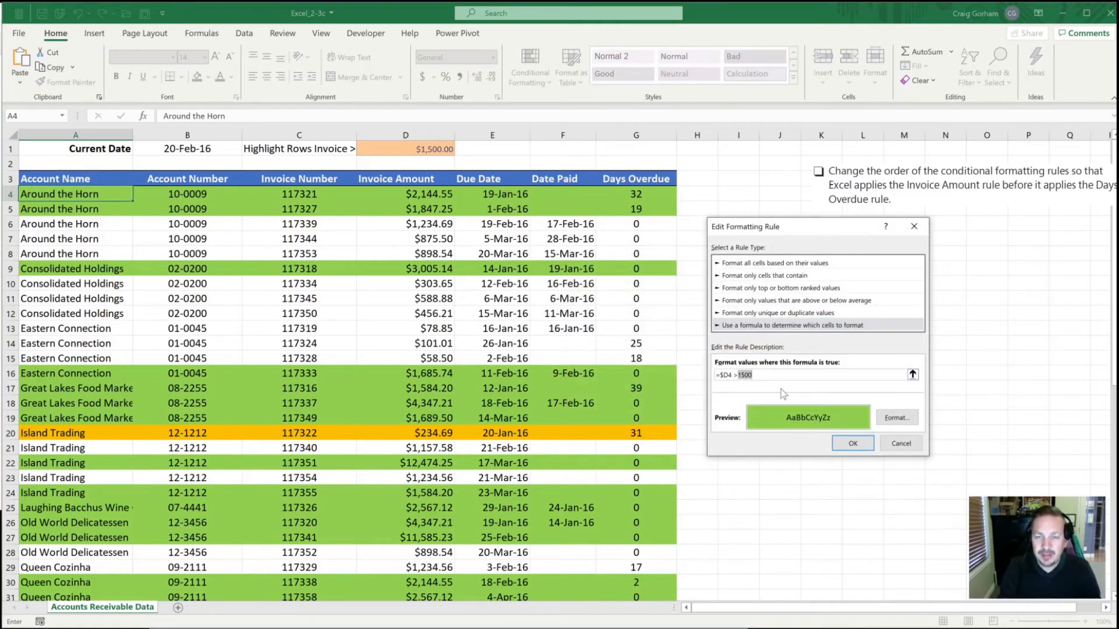
text(D)
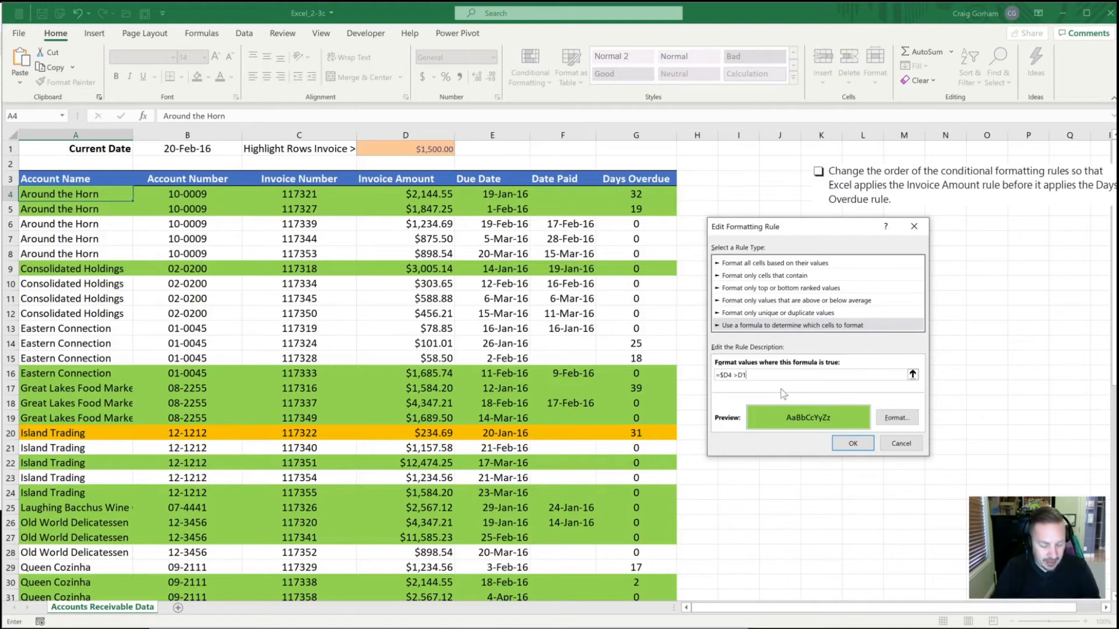
key(F4)
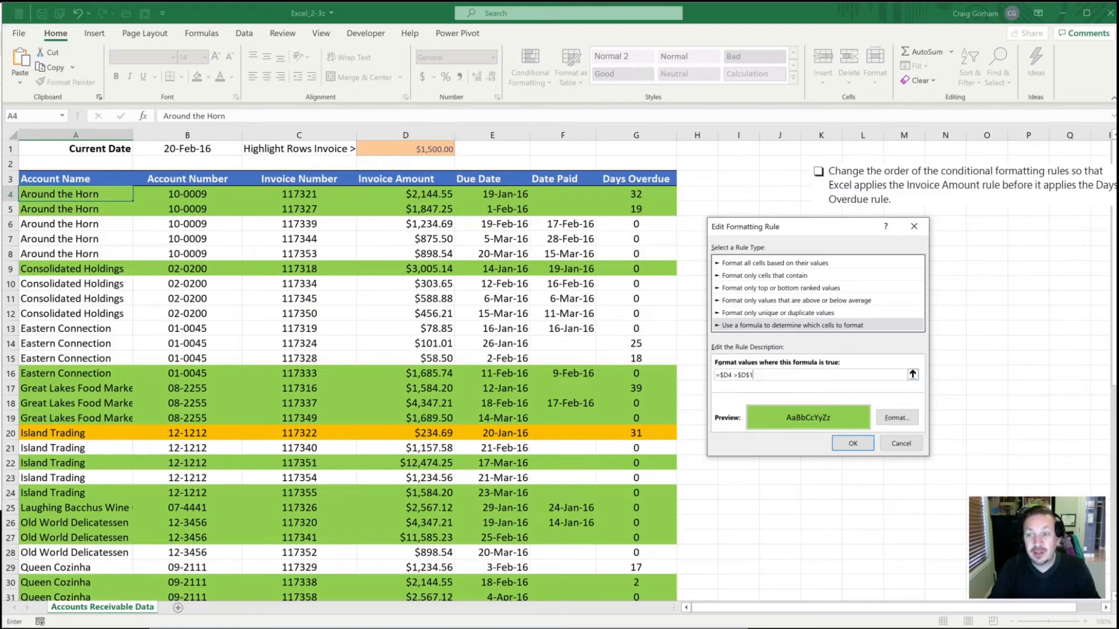
click(852, 444)
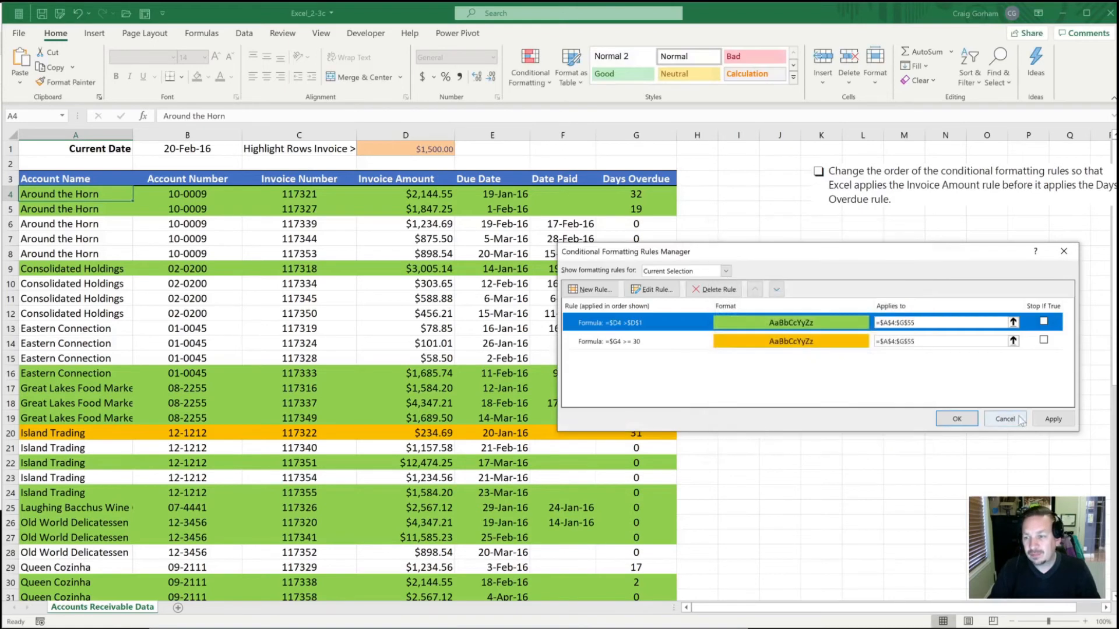
click(1050, 419)
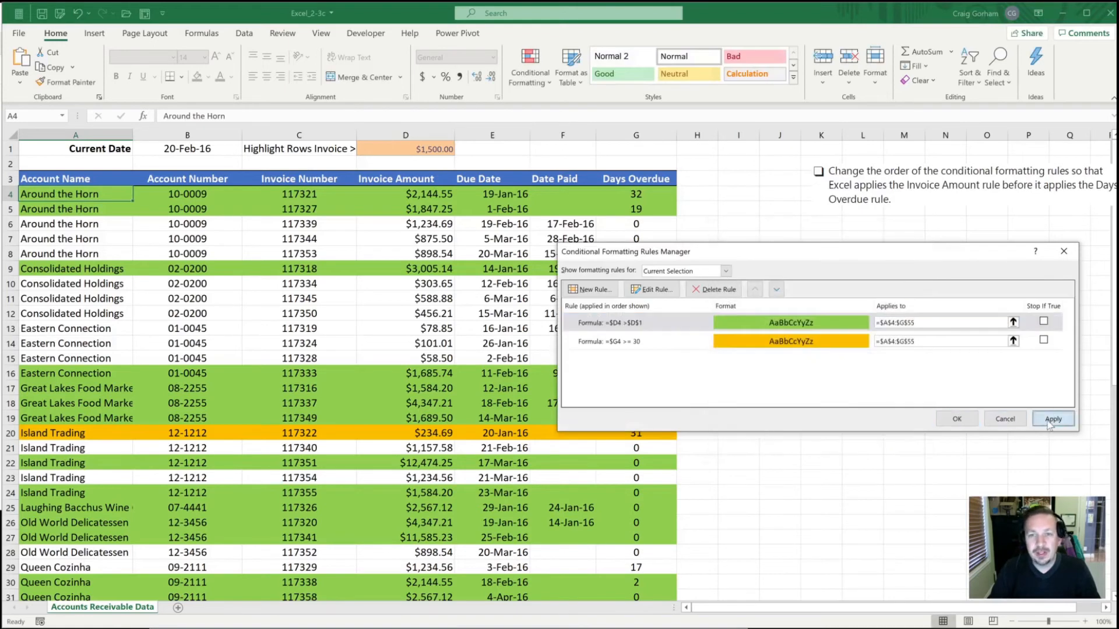
click(957, 419)
- Test the Invoice Amount rule by setting the threshold in D1 to 2500, and return it to 1500
click(448, 254)
click(422, 152)
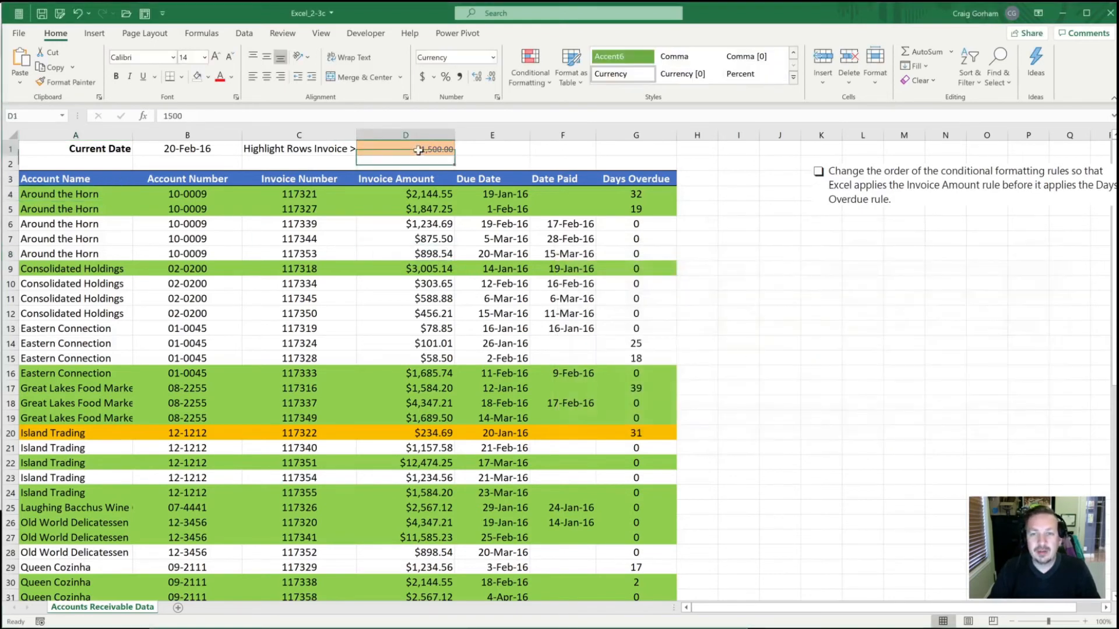
text(2500)
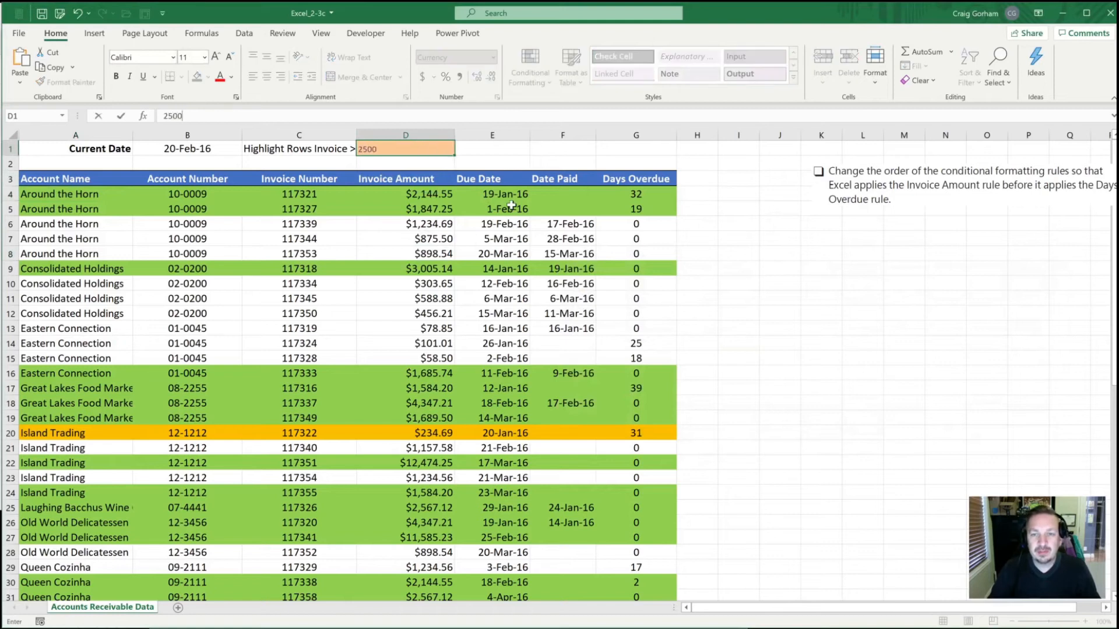
key(ctrl+Return)
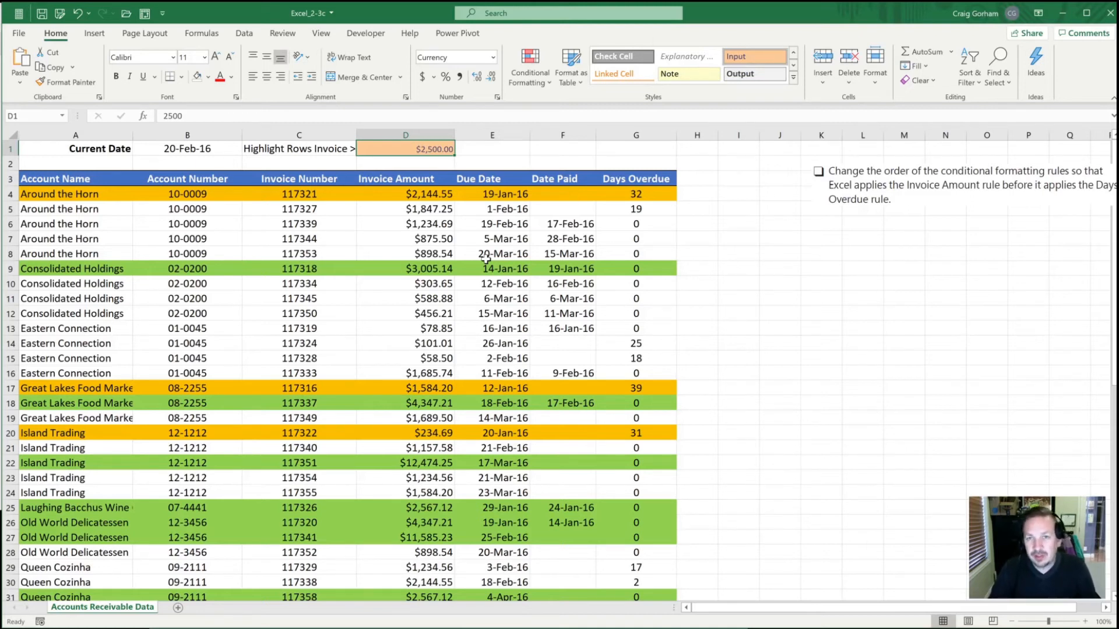
text(1500)
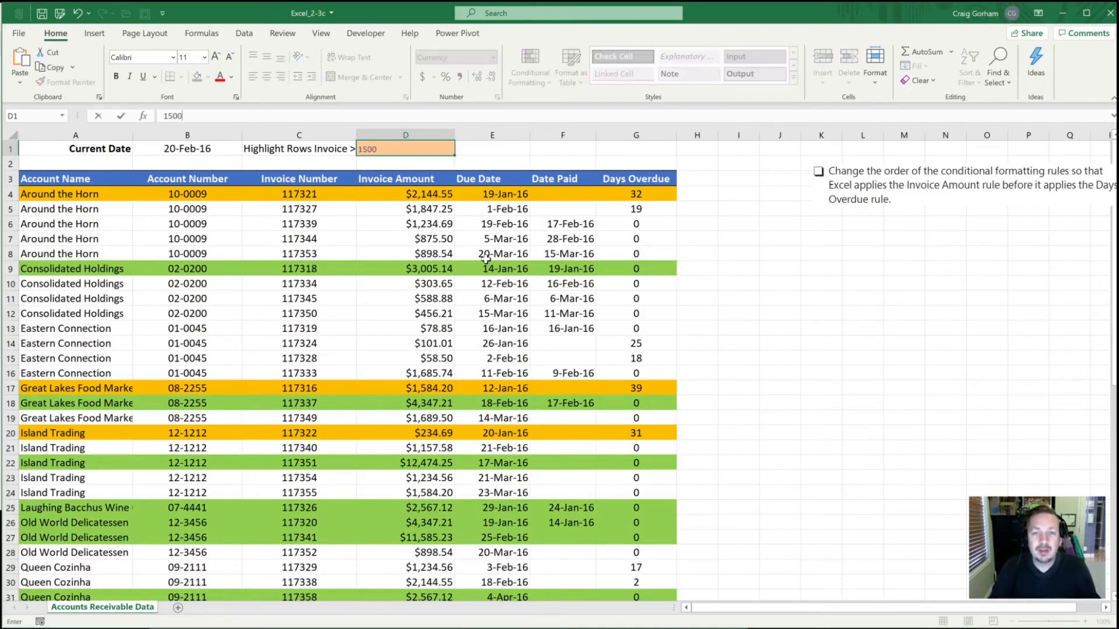
key(ctrl+Return)
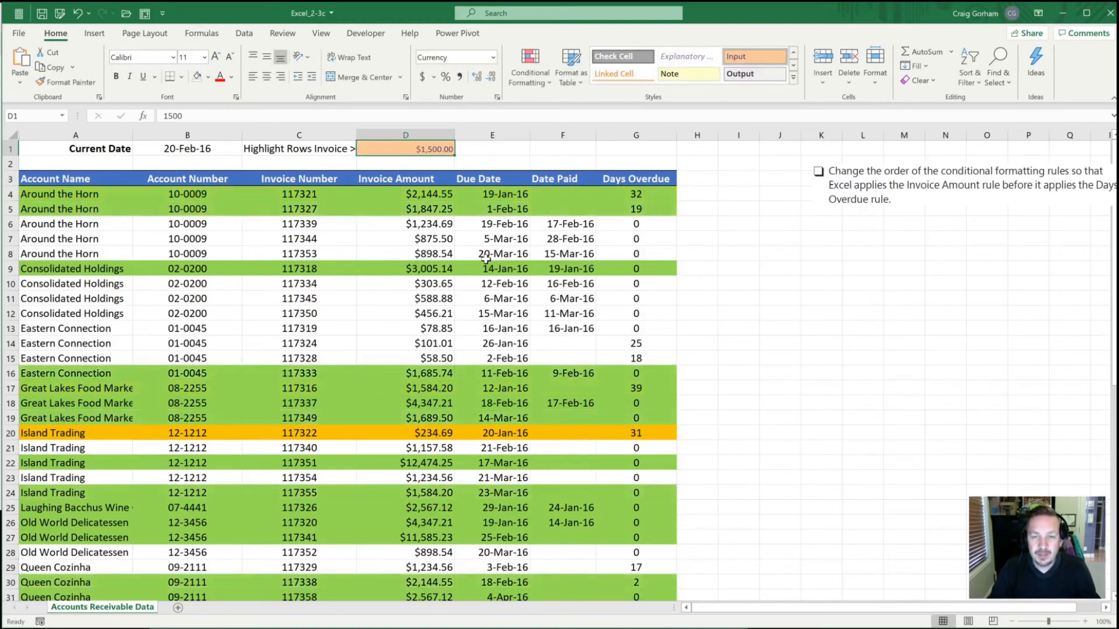
- Enter the label "Highlight Days overdue >=" in cell C2
key(Down)
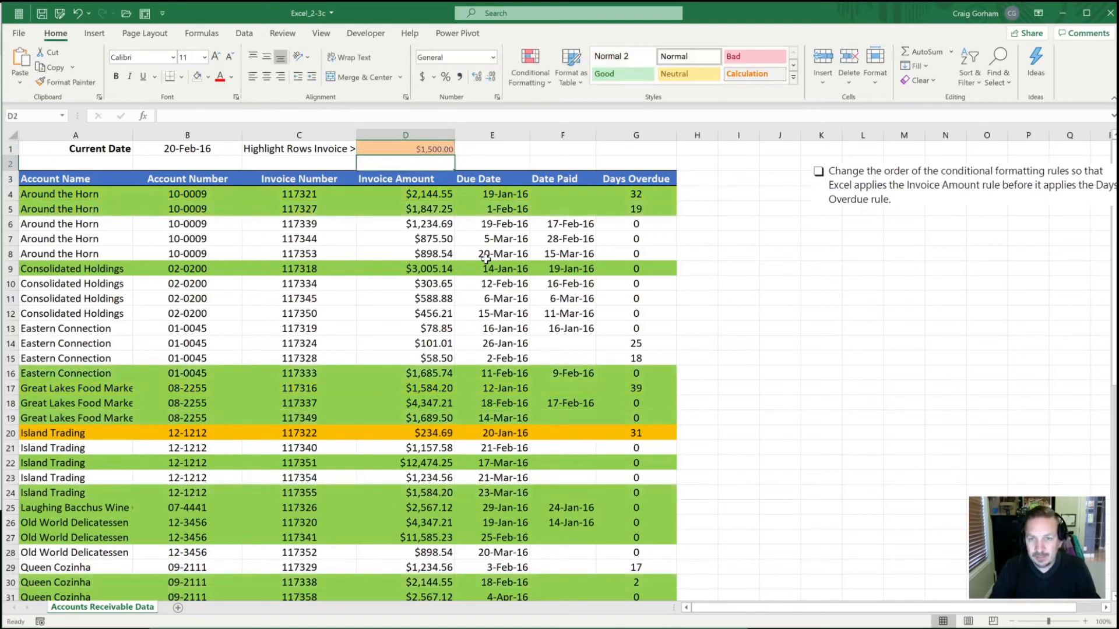
key(Left)
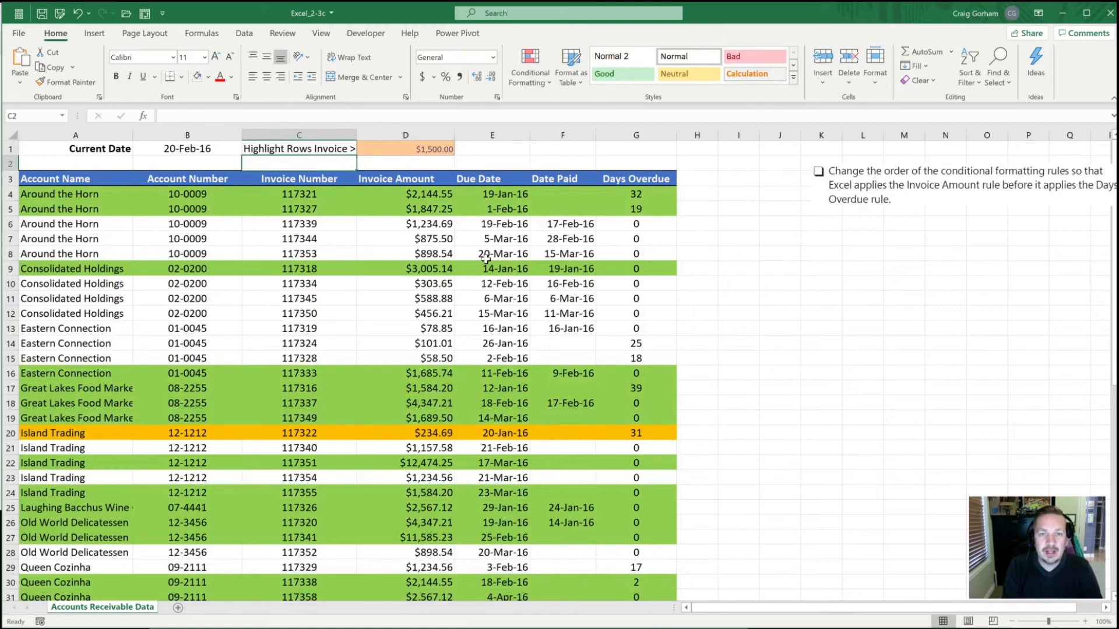
text(Highl)
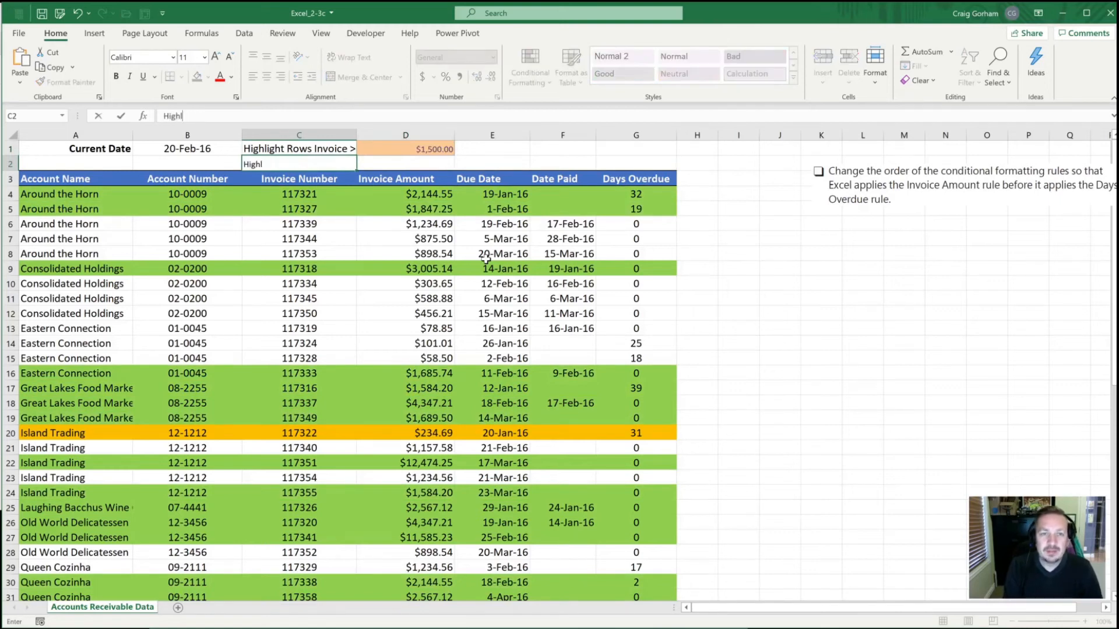
text(eight)
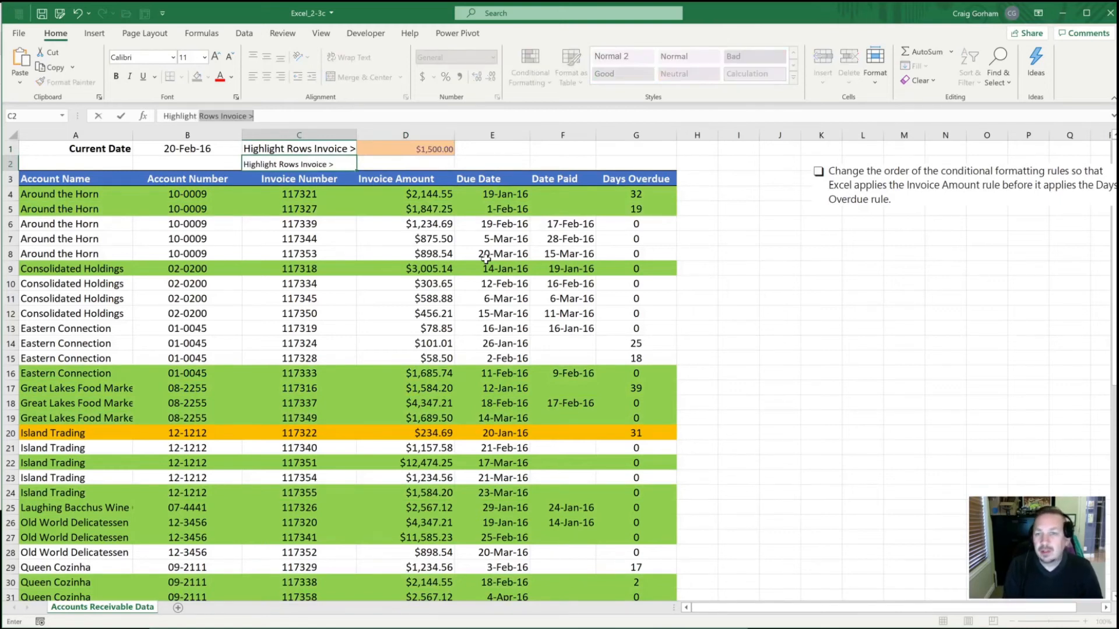
text( Dav)
text(s overdue)
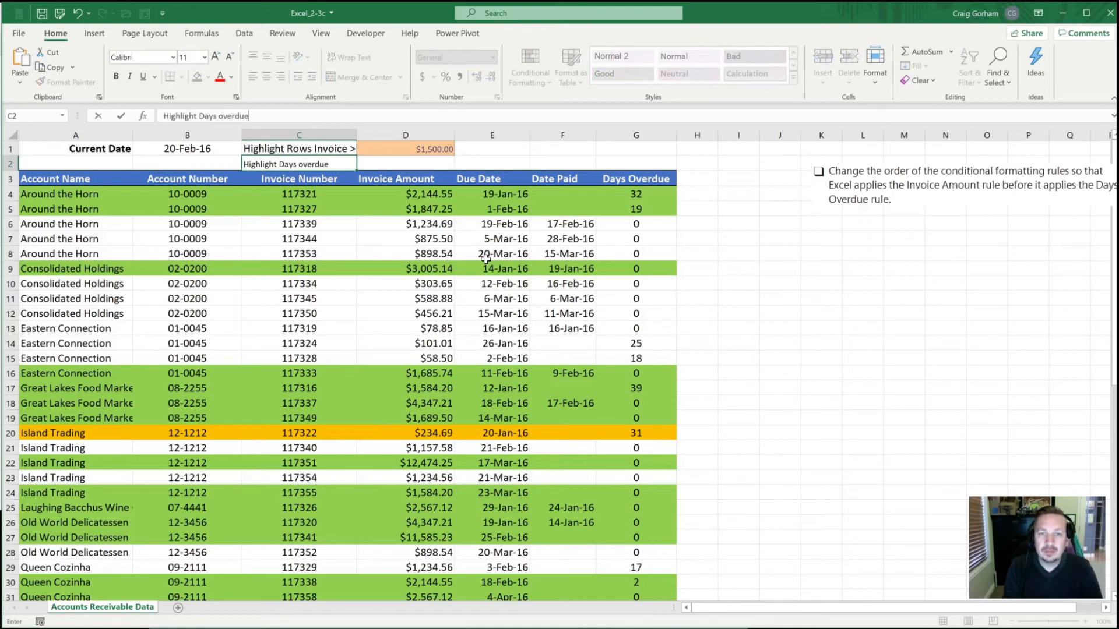
text( >+)
key(BackSpace)
text(=/)
key(Tab)
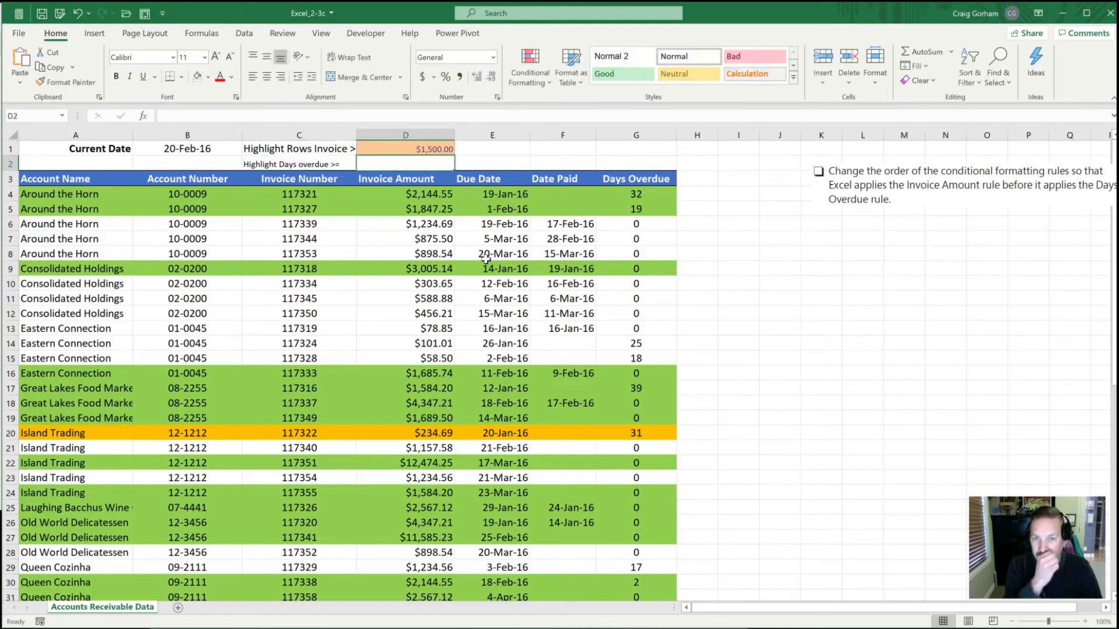
- Give cell D2 the Input cell style and enter 30 in it
click(794, 78)
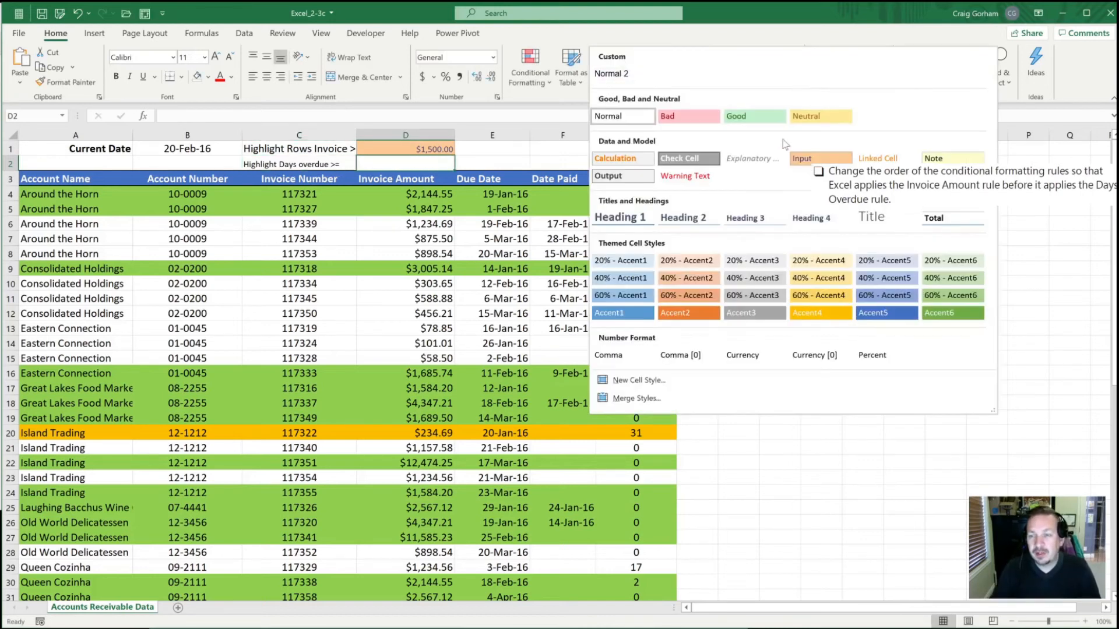
click(816, 159)
text(30)
key(ctrl+Return)
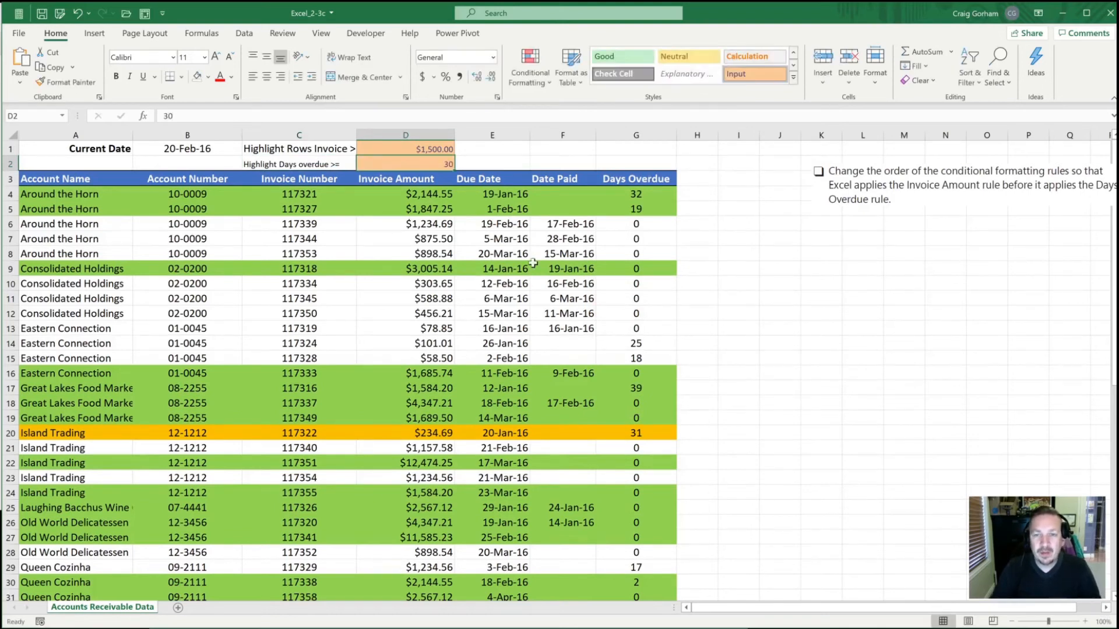
- Edit the Days Overdue rule's formula to =$G4 >= $D$2, and apply the change from the Conditional Formatting Rules Manager
click(236, 210)
click(530, 67)
click(557, 288)
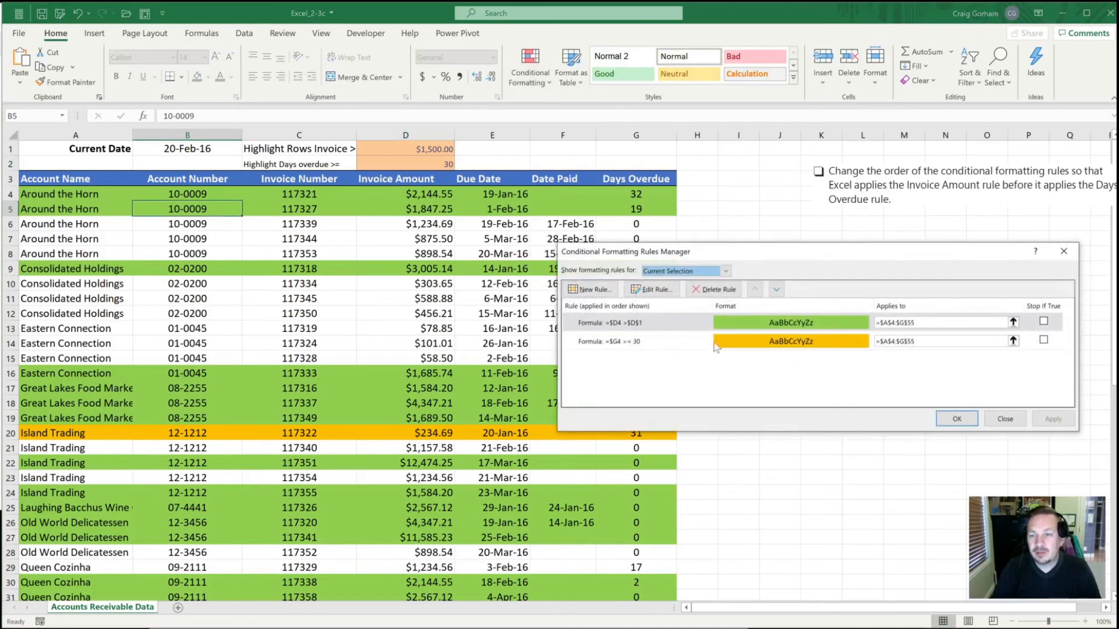
click(683, 339)
click(653, 289)
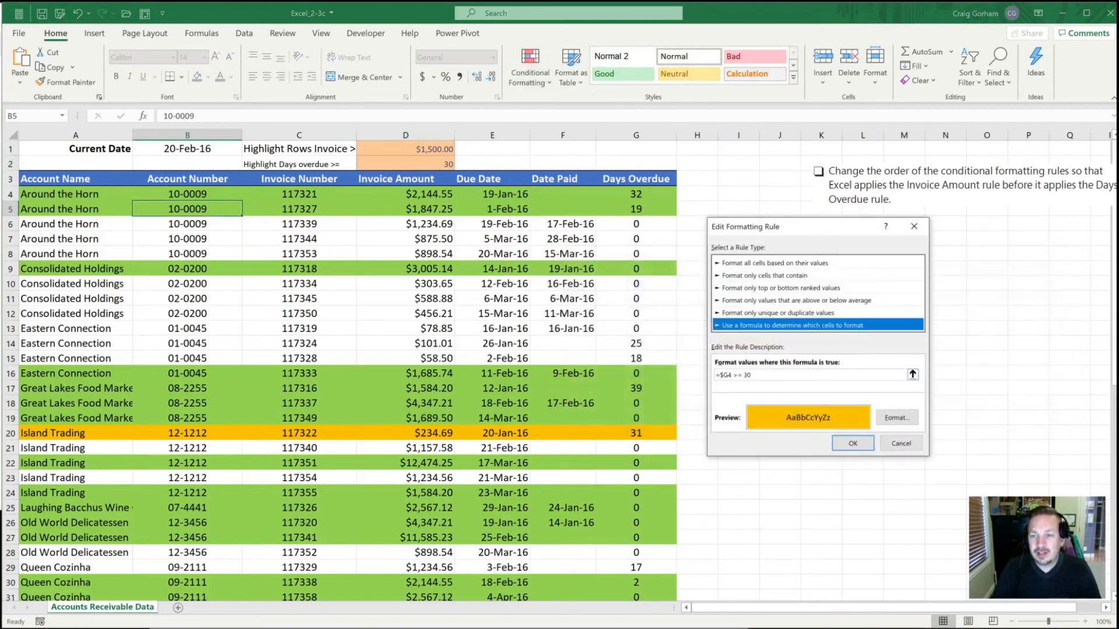
click(782, 380)
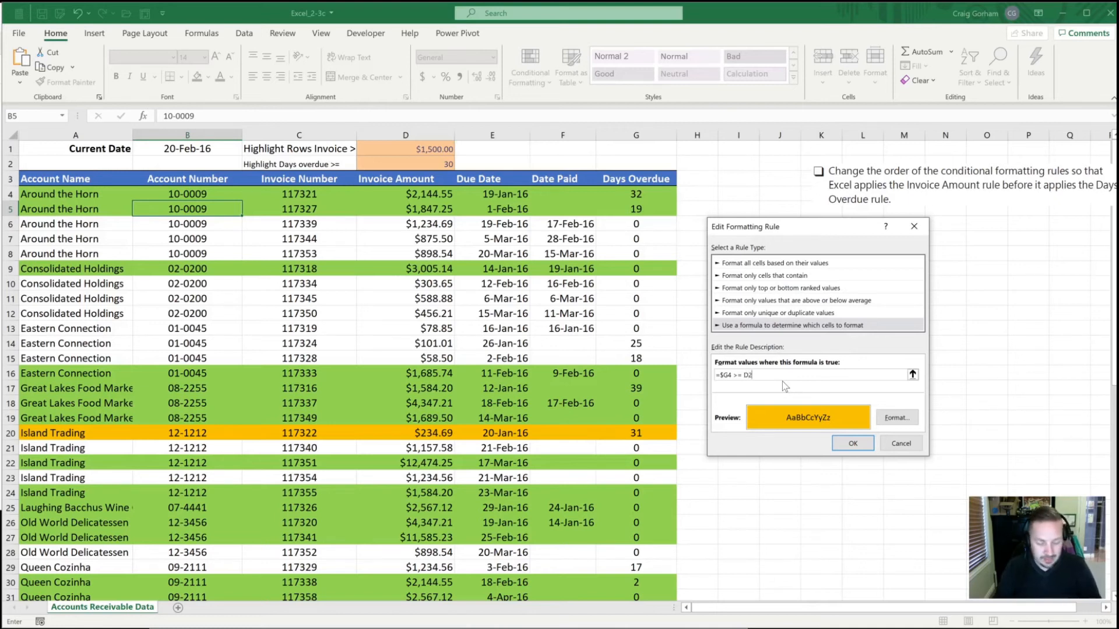
key(Return)
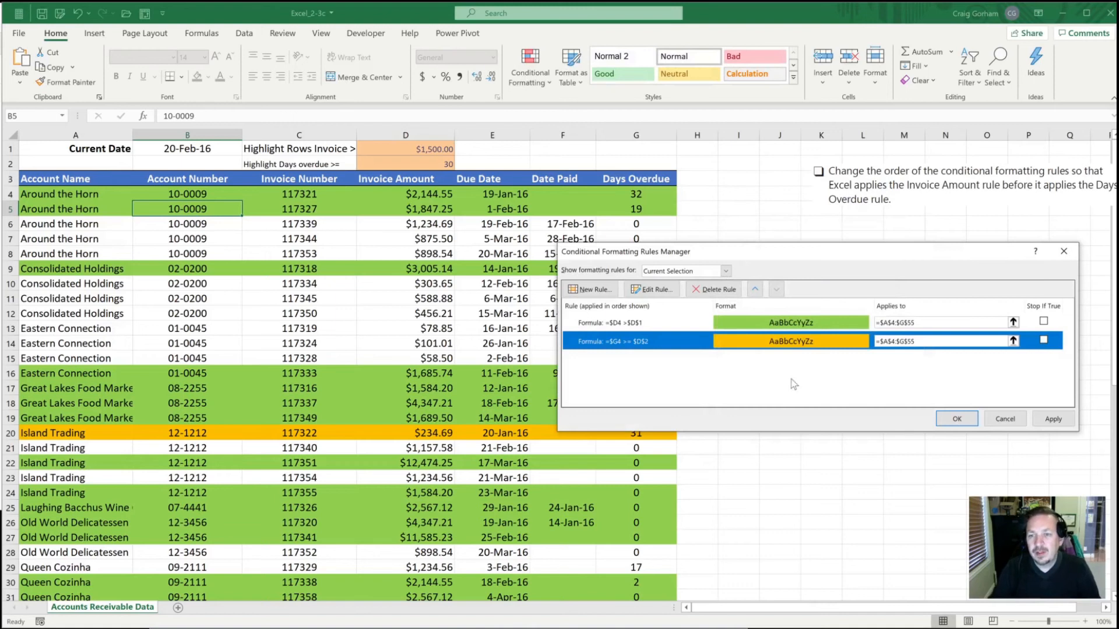
click(1047, 418)
click(956, 419)
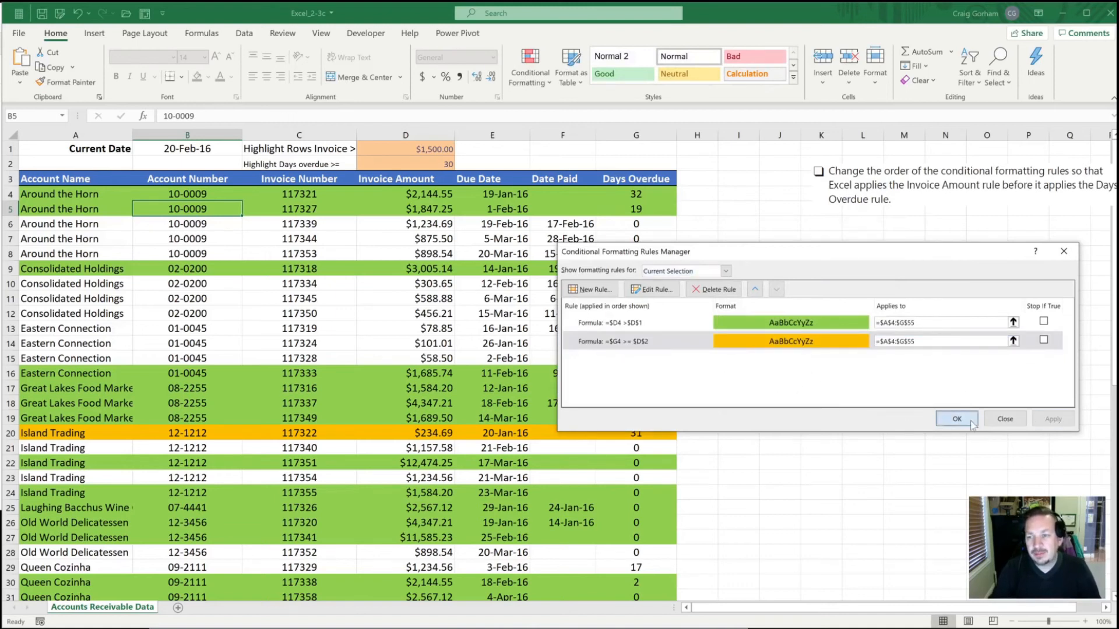
- Test the Days Overdue rule by setting the threshold in D2 to 35 and 15, and return it to 30
click(421, 165)
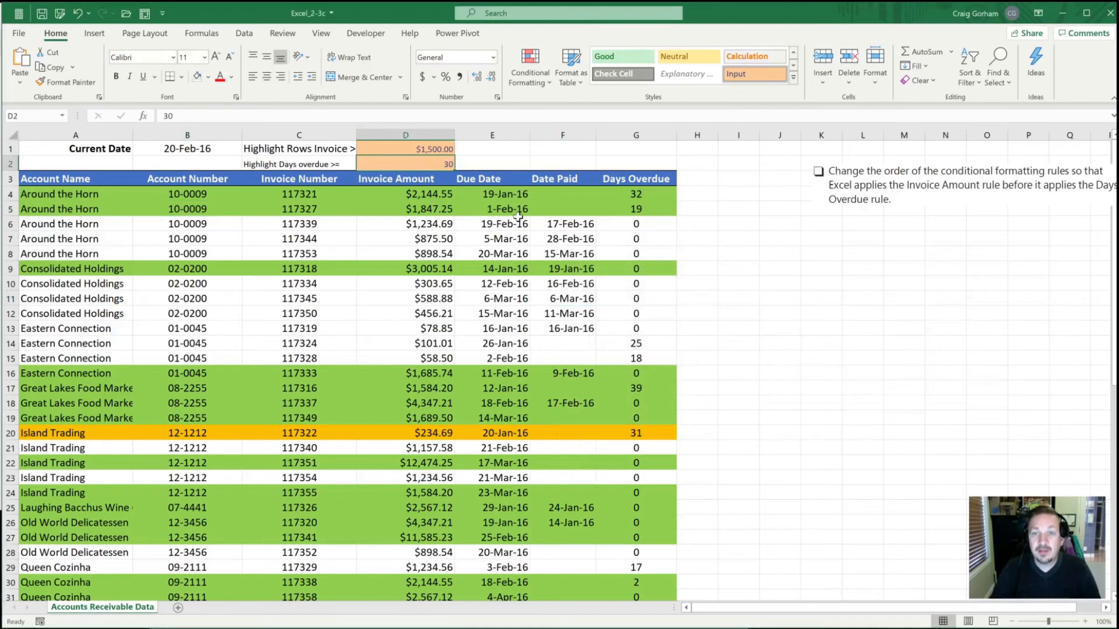
text(35)
key(ctrl+Return)
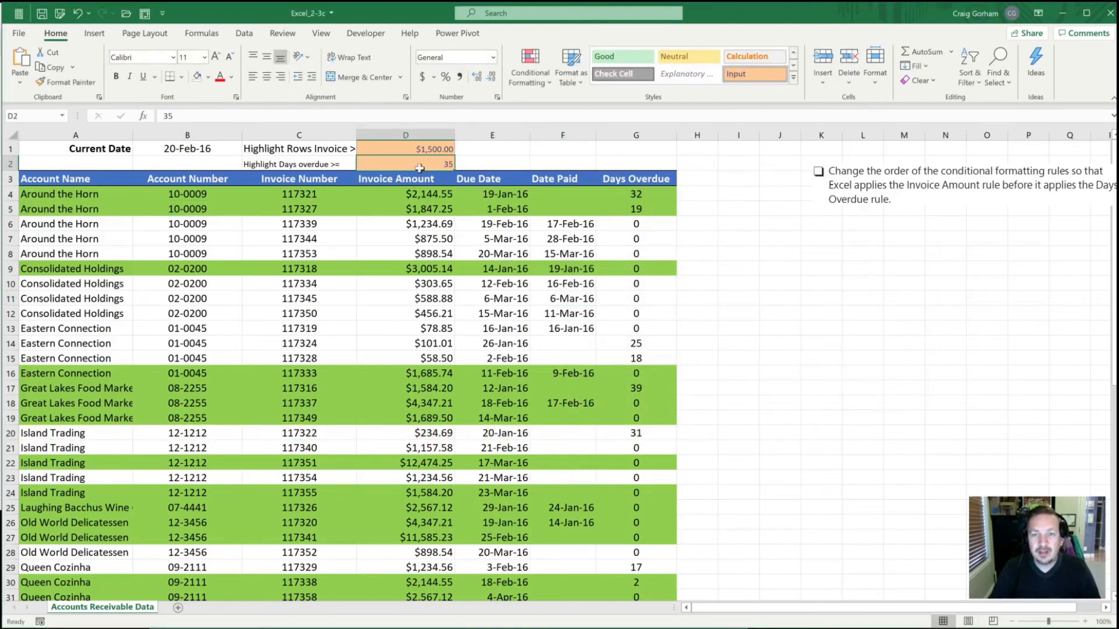
text(15)
key(ctrl+Return)
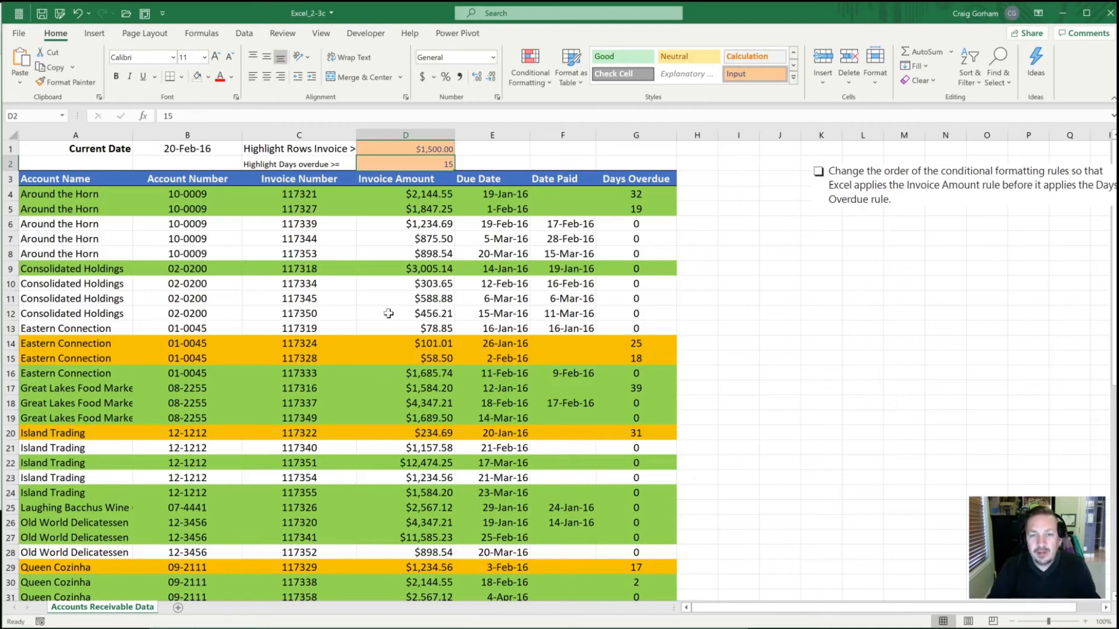
click(69, 193)
click(402, 195)
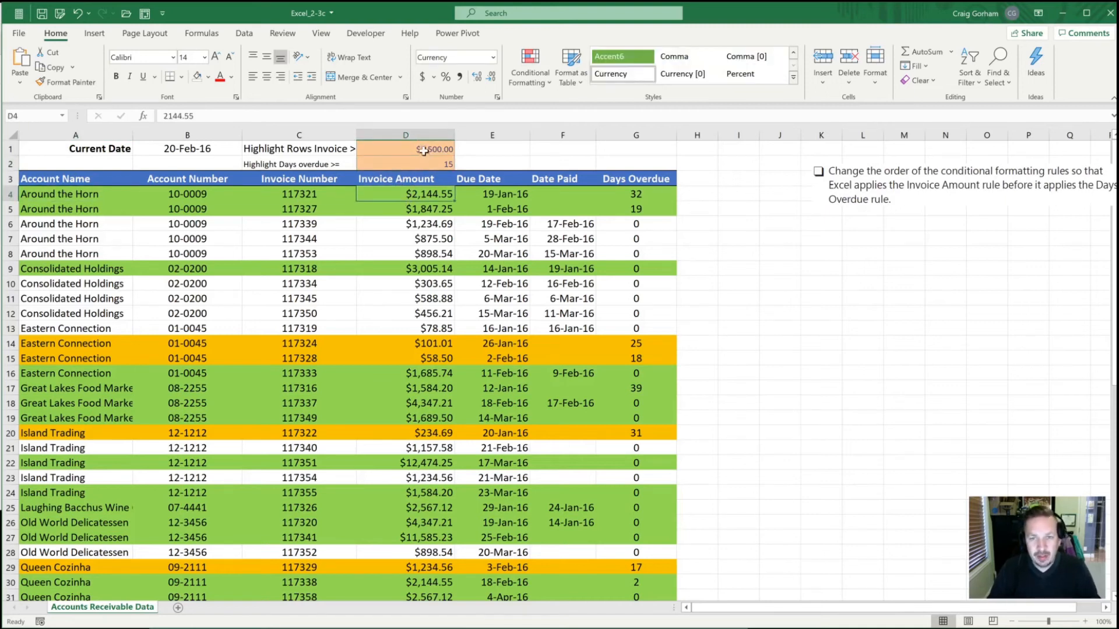
click(446, 163)
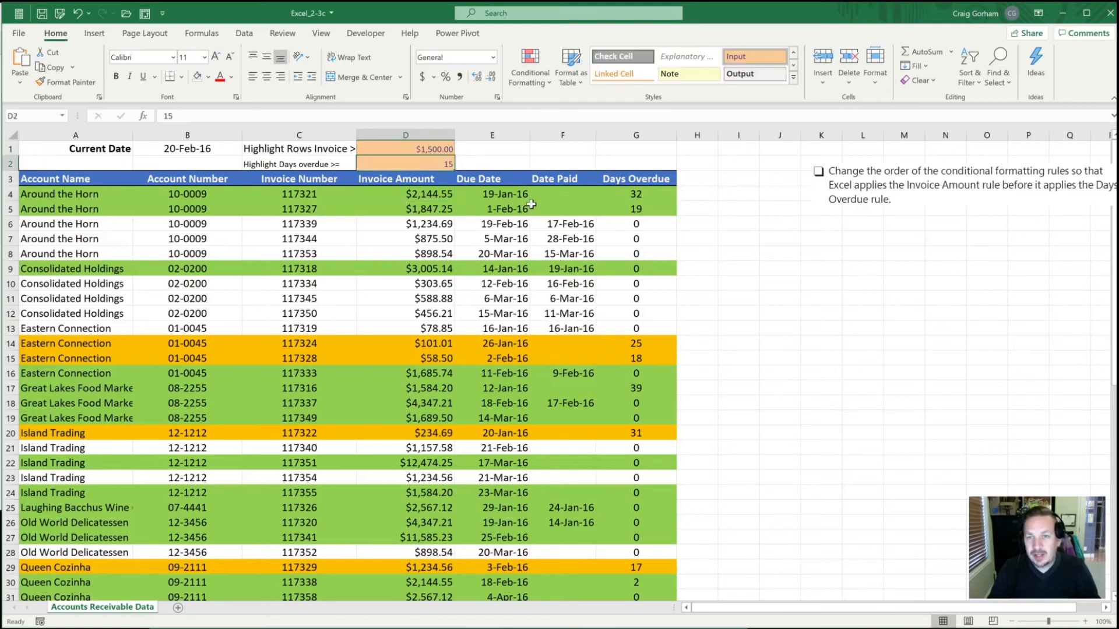
text(30)
key(ctrl+Return)
- Open the Days Overdue rule's format from the Conditional Formatting Rules Manager and set its fill to white
click(436, 194)
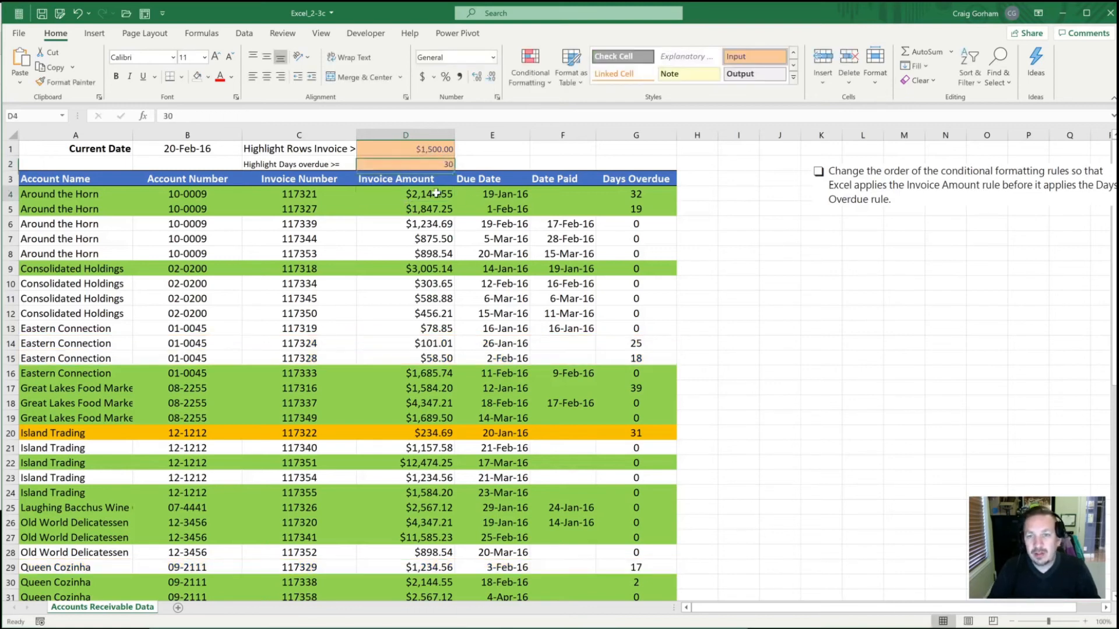
click(633, 194)
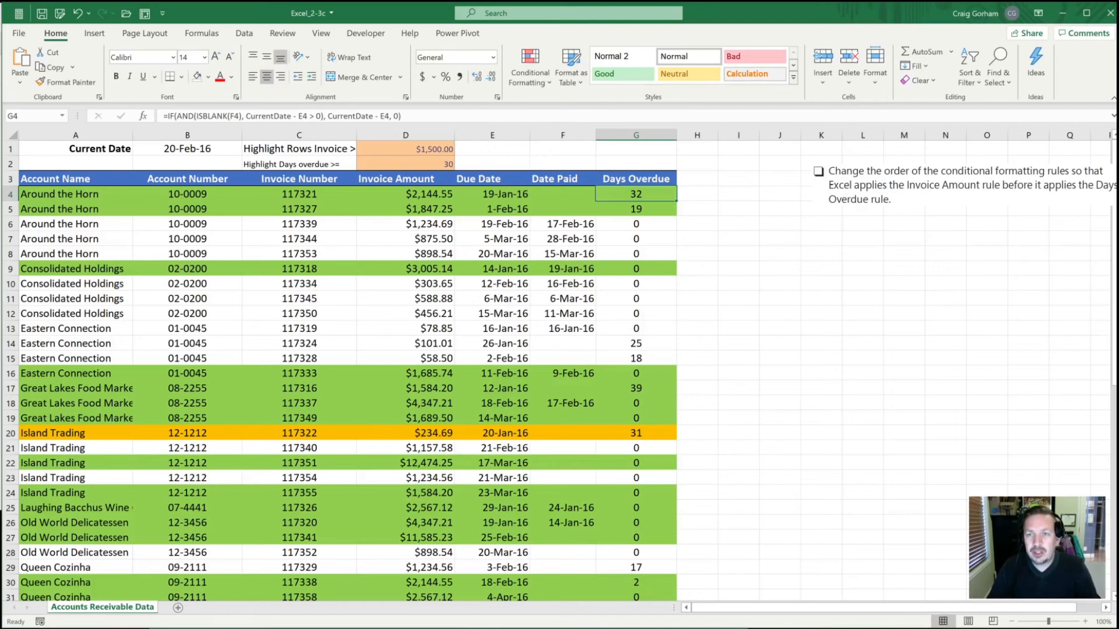
click(533, 85)
click(560, 295)
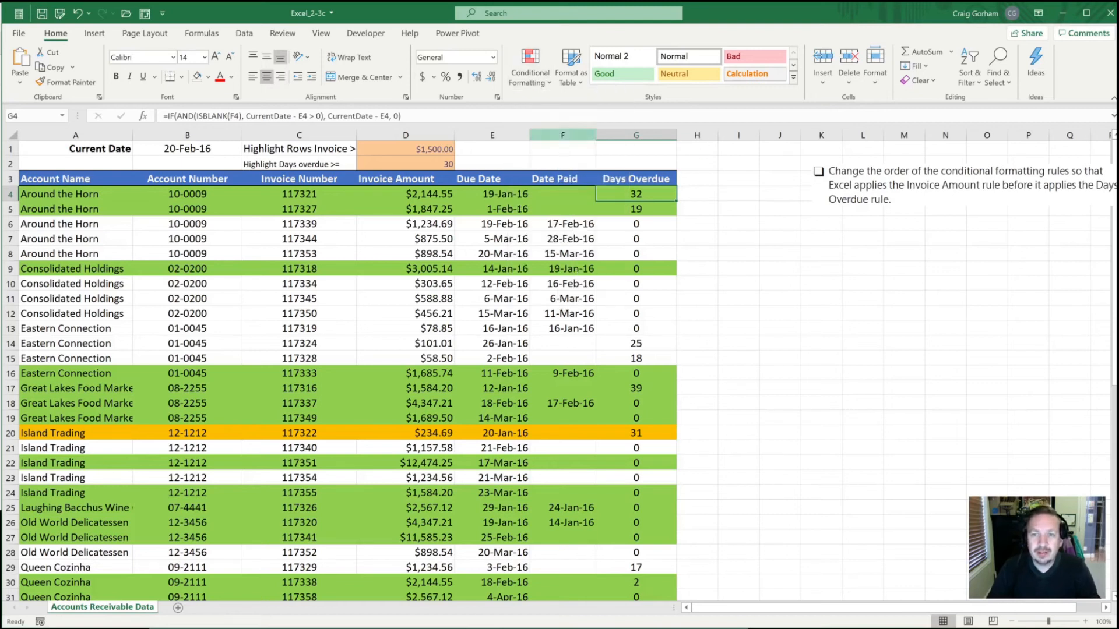
click(530, 70)
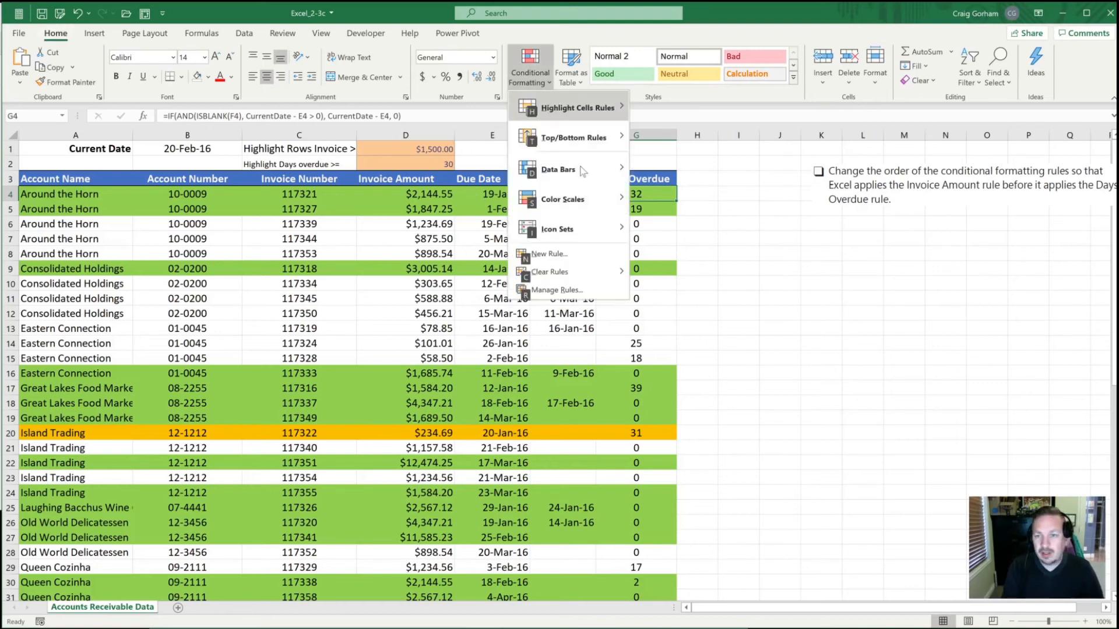
click(559, 291)
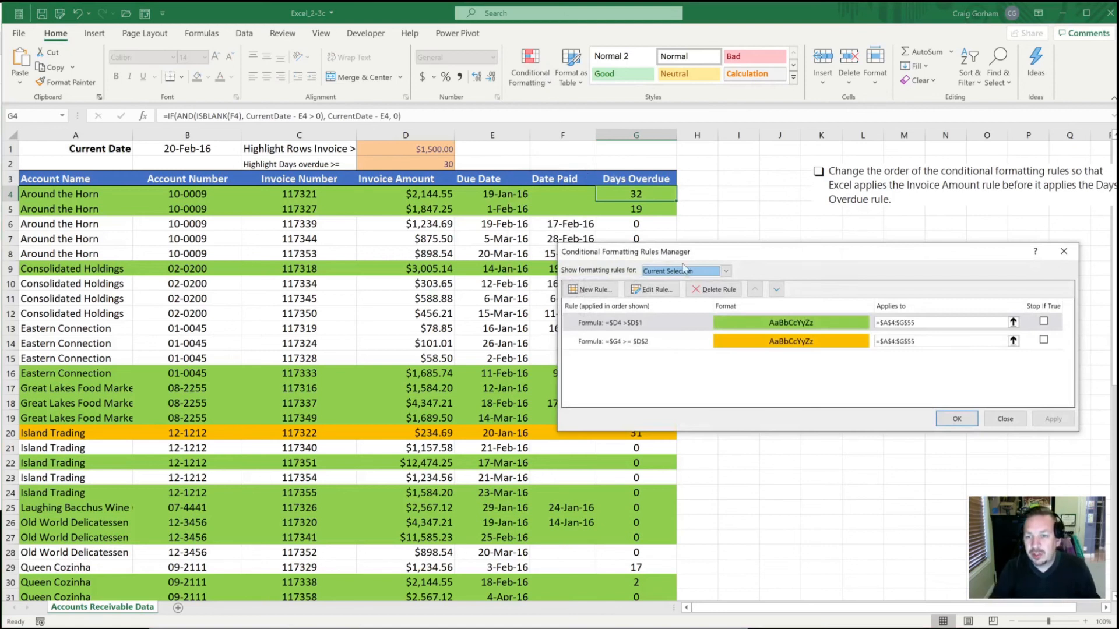
click(654, 342)
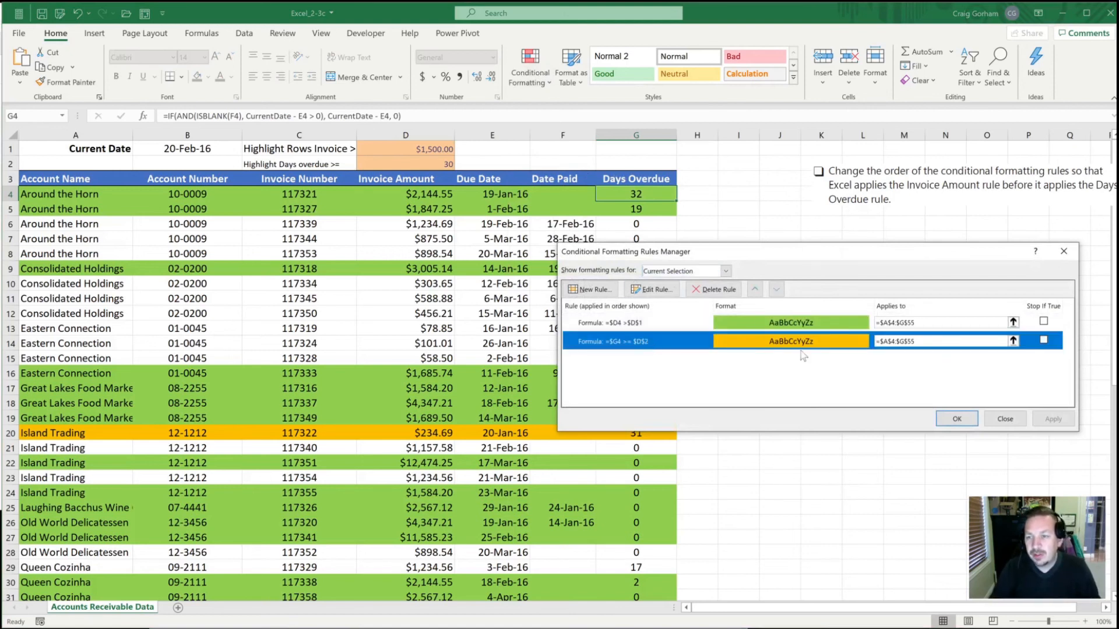
click(647, 289)
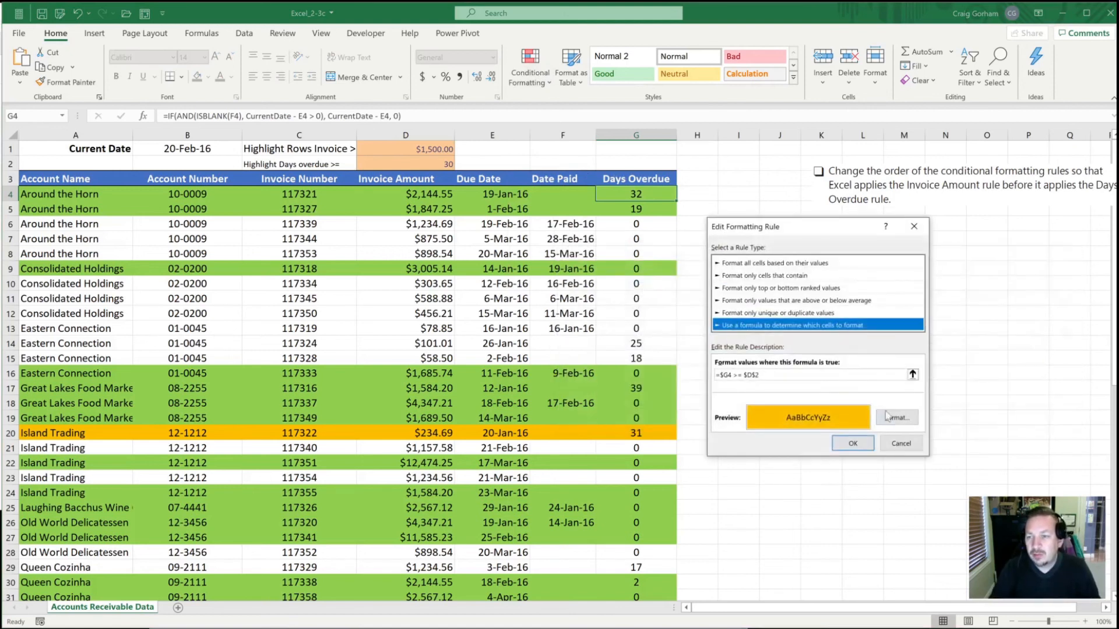
click(896, 418)
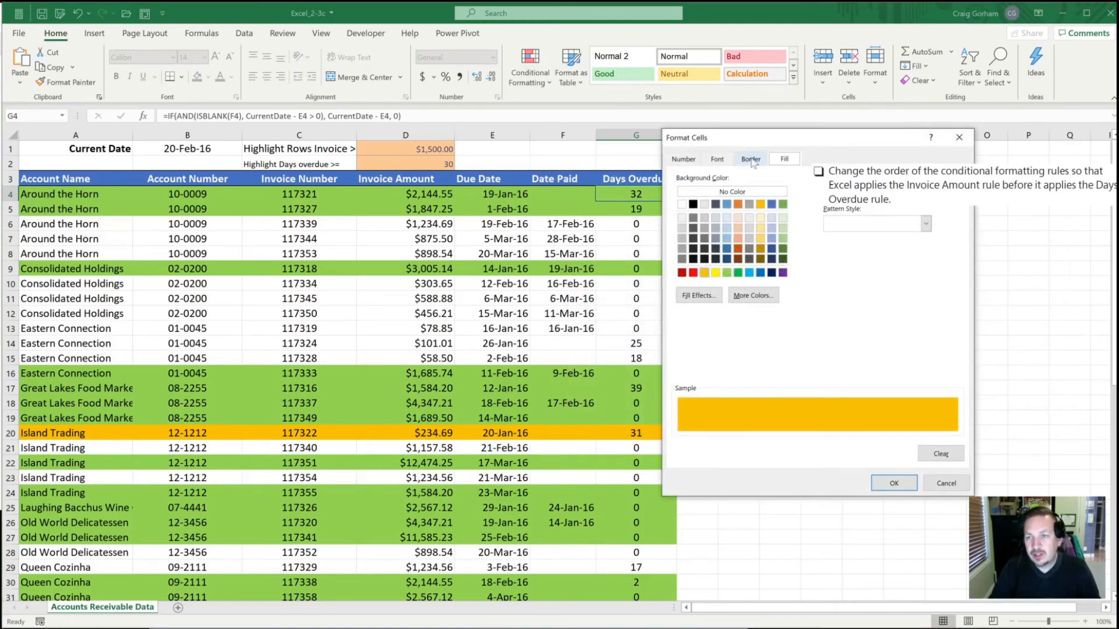
click(682, 205)
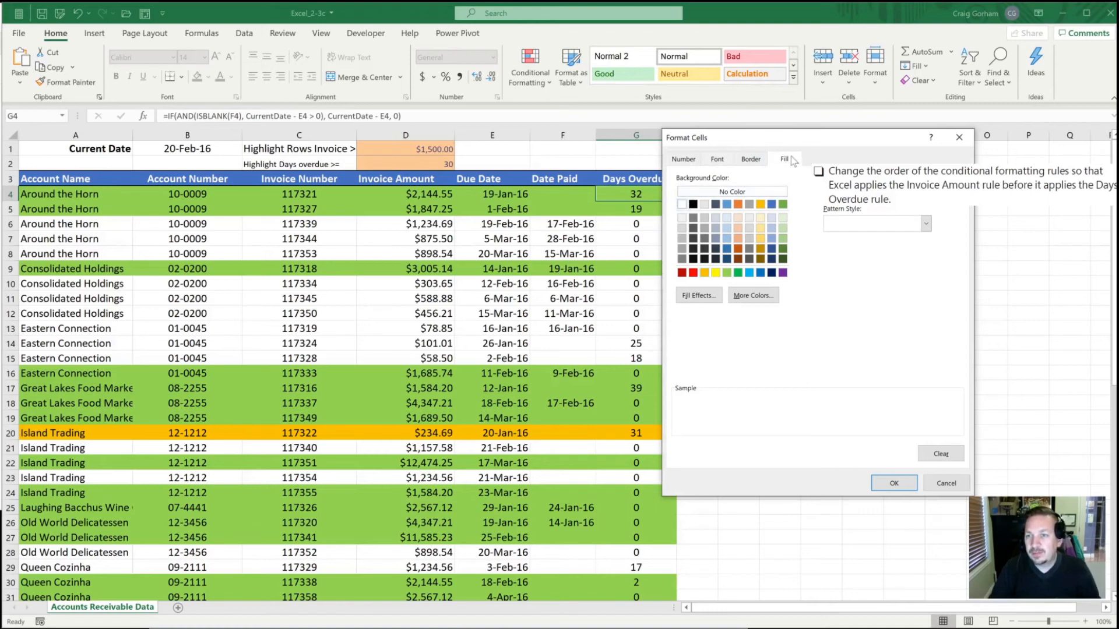
- Set the Days Overdue rule's font to bold, double underline and red, and apply the new format to the sheet
click(752, 159)
click(712, 160)
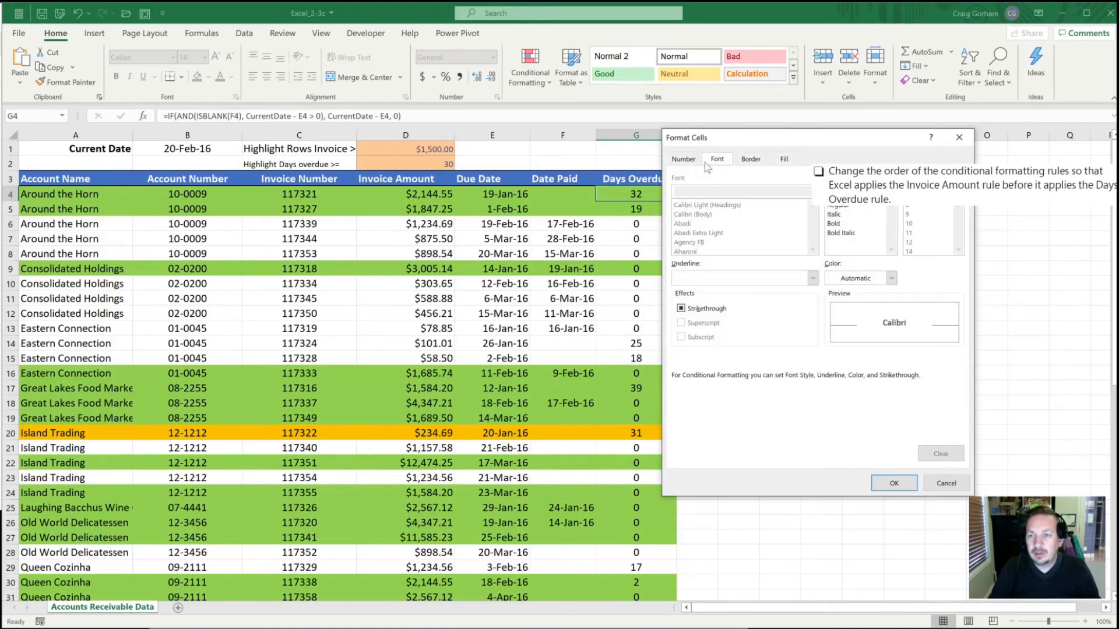
click(837, 226)
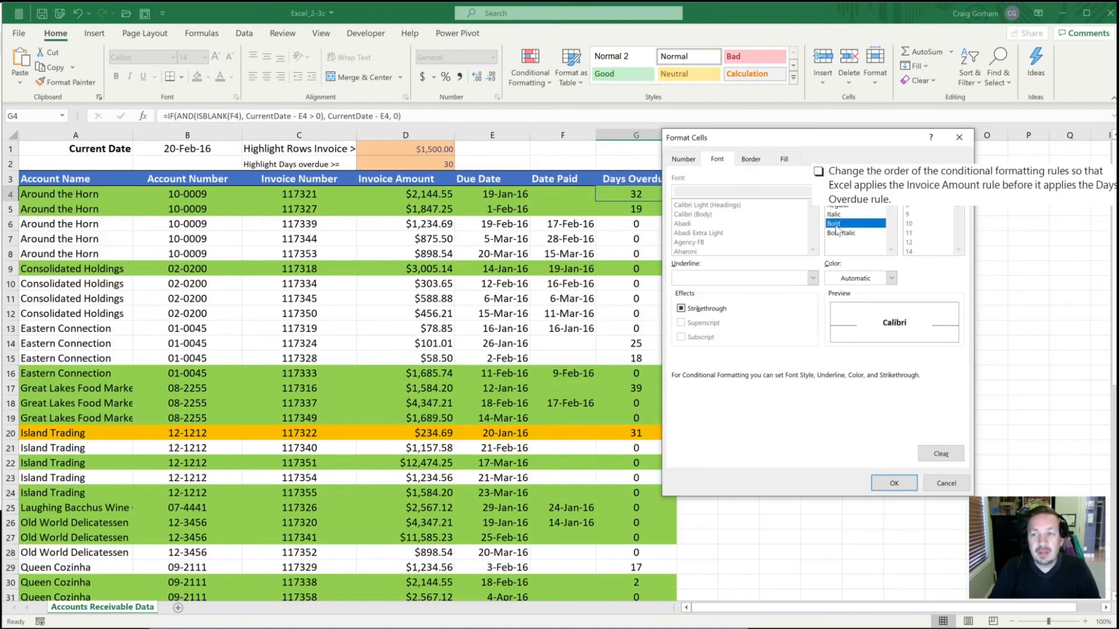
click(810, 278)
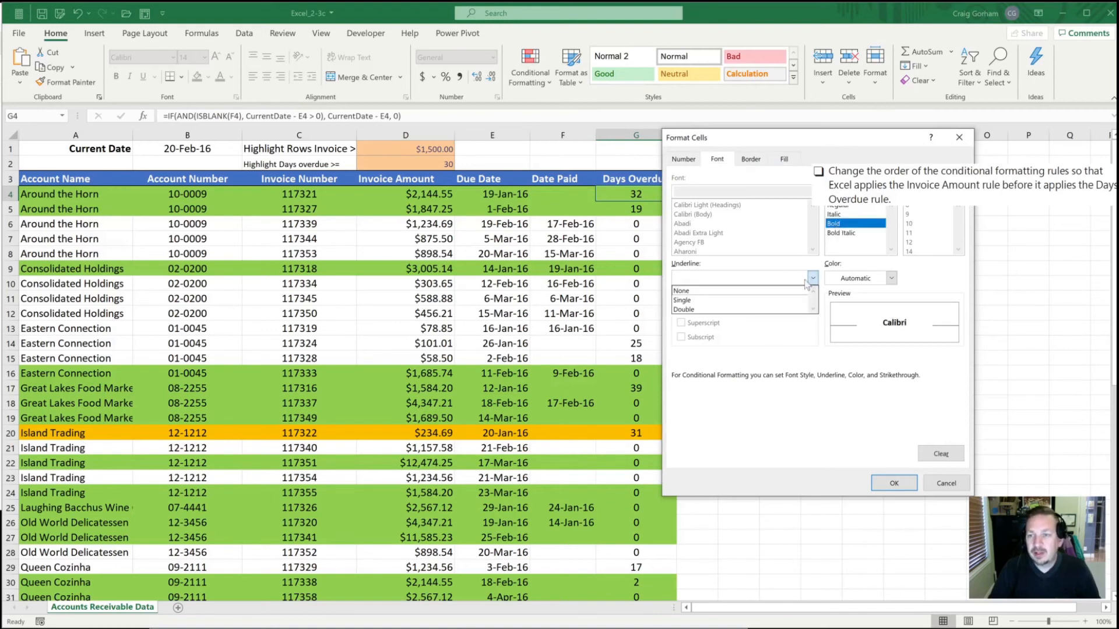
click(736, 310)
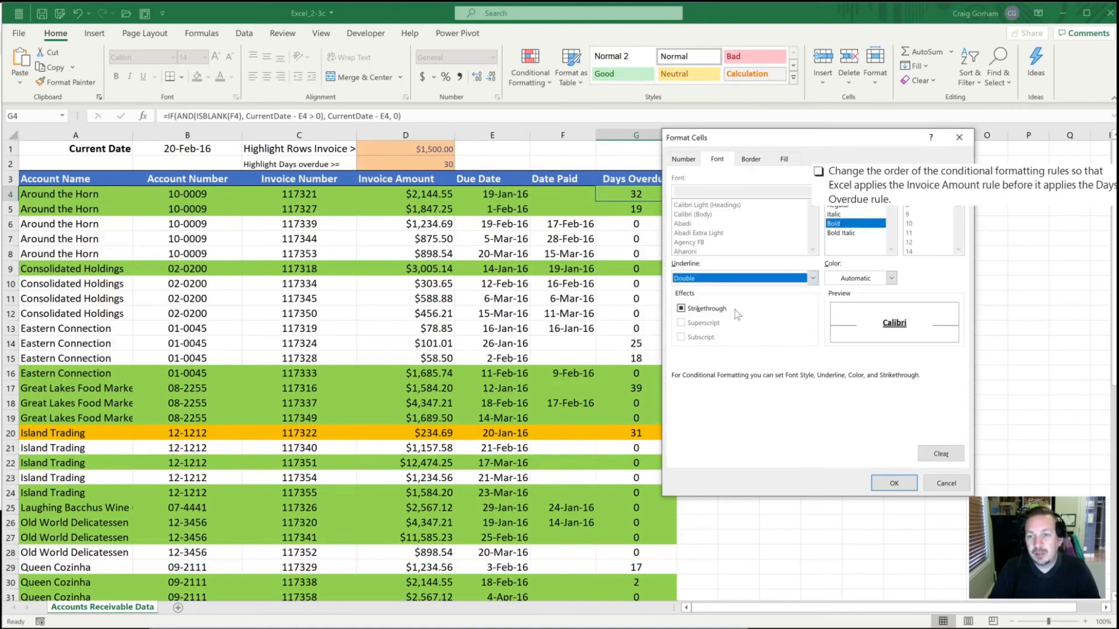
click(892, 279)
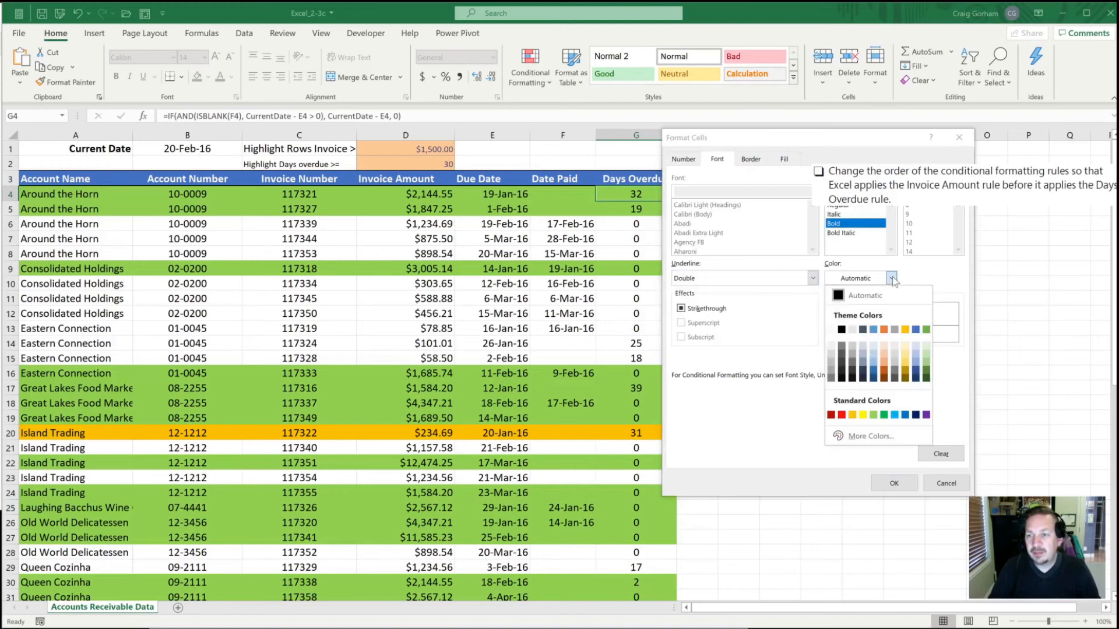
click(841, 412)
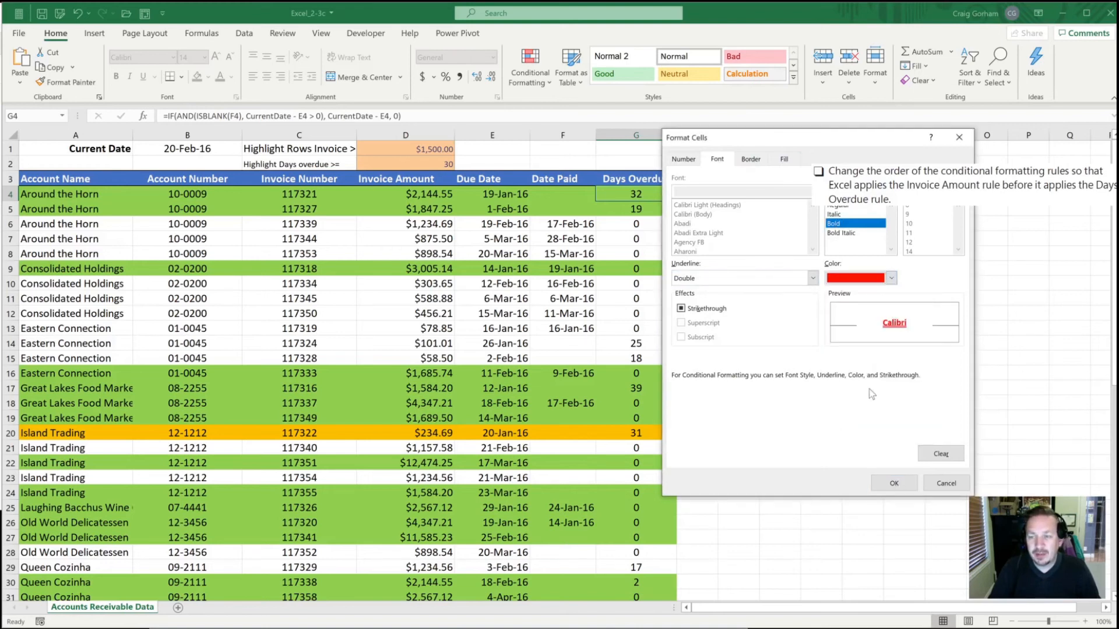
click(895, 483)
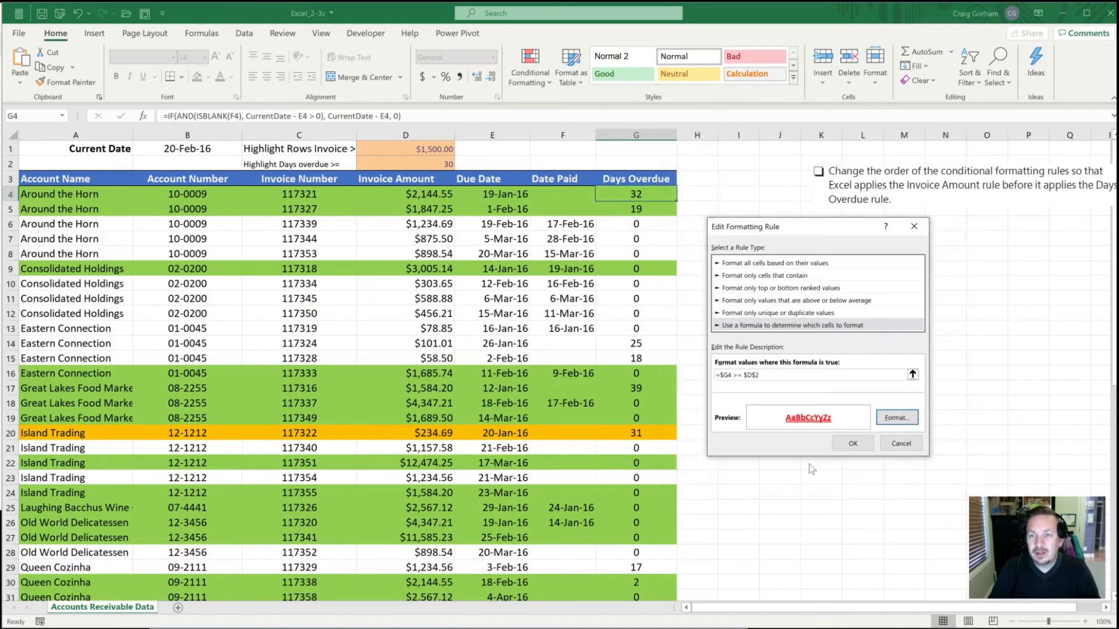
click(852, 444)
click(1050, 419)
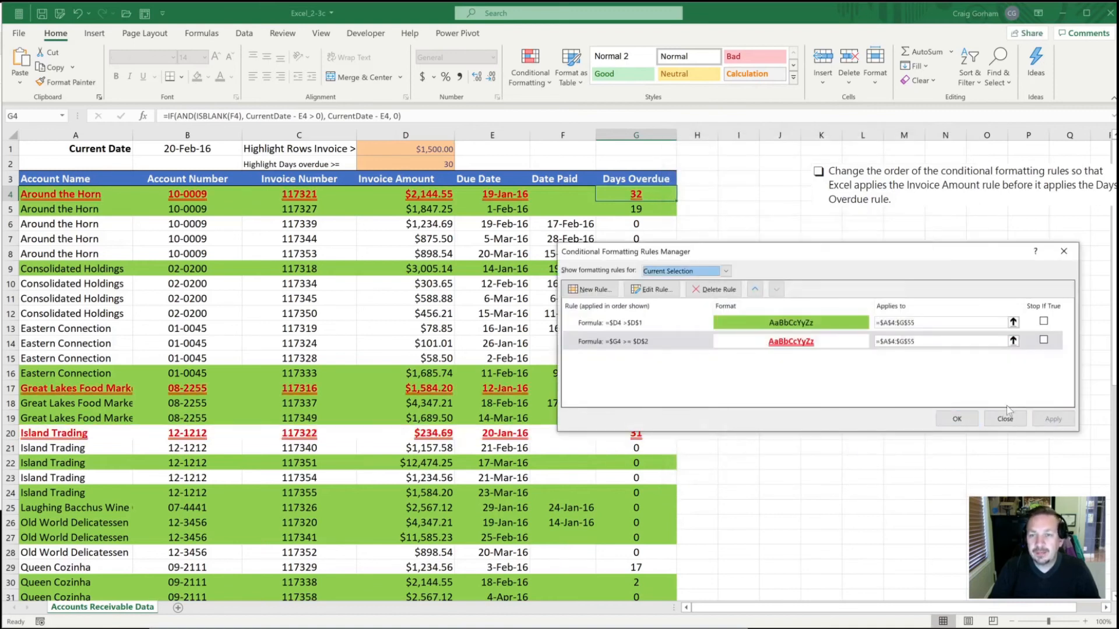
- Close the Conditional Formatting Rules Manager and check the formatting of both rules down the whole invoice list
click(954, 419)
click(437, 360)
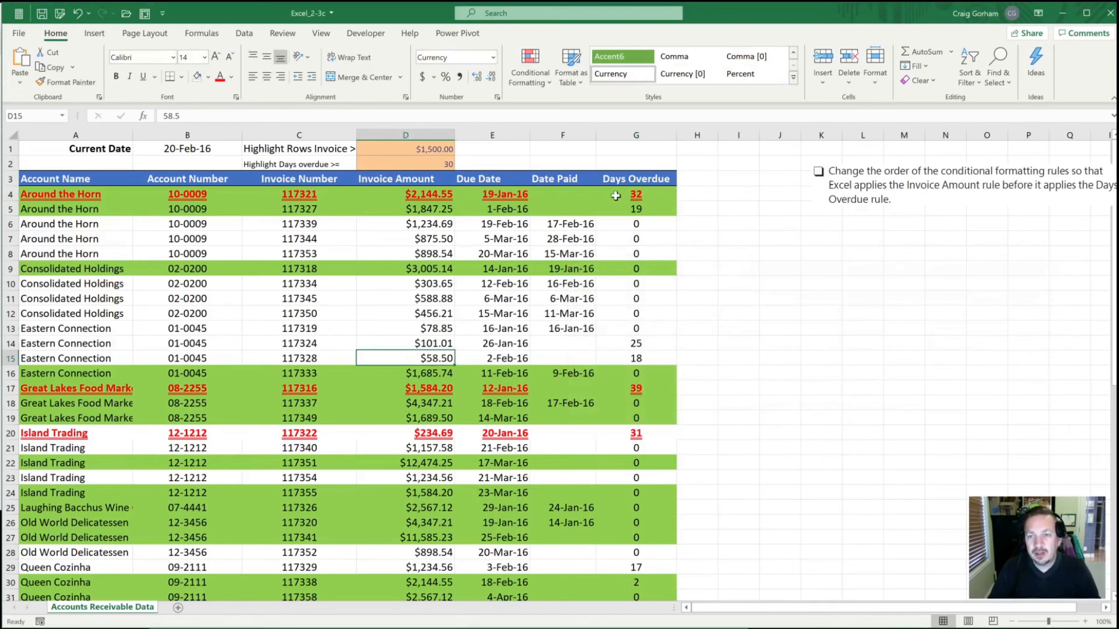
scroll(272, 339, down, 2)
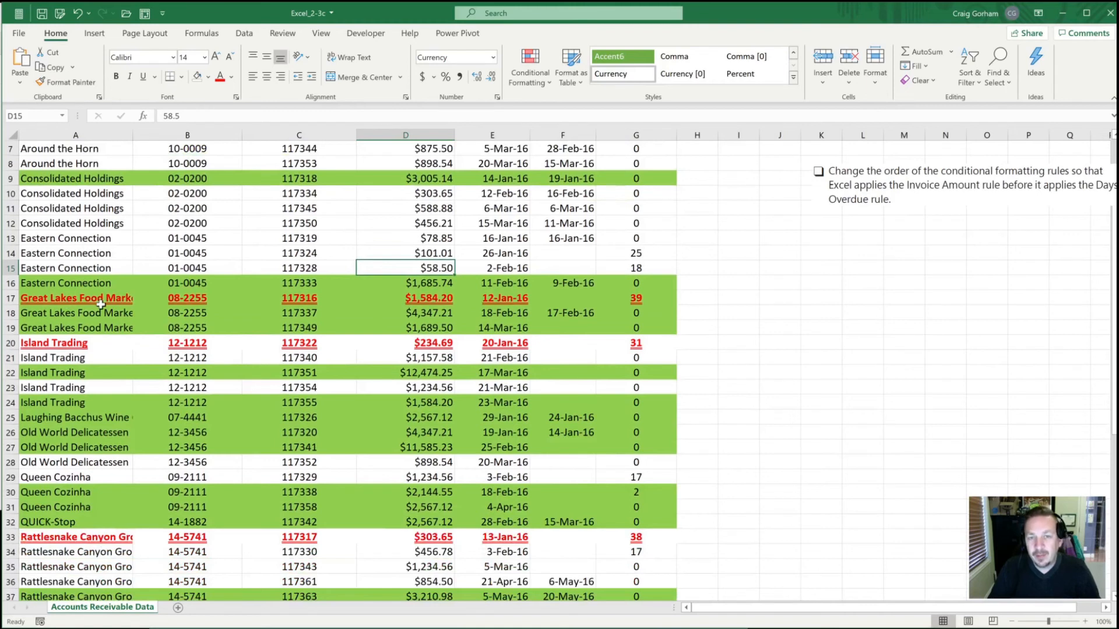
scroll(100, 304, down, 5)
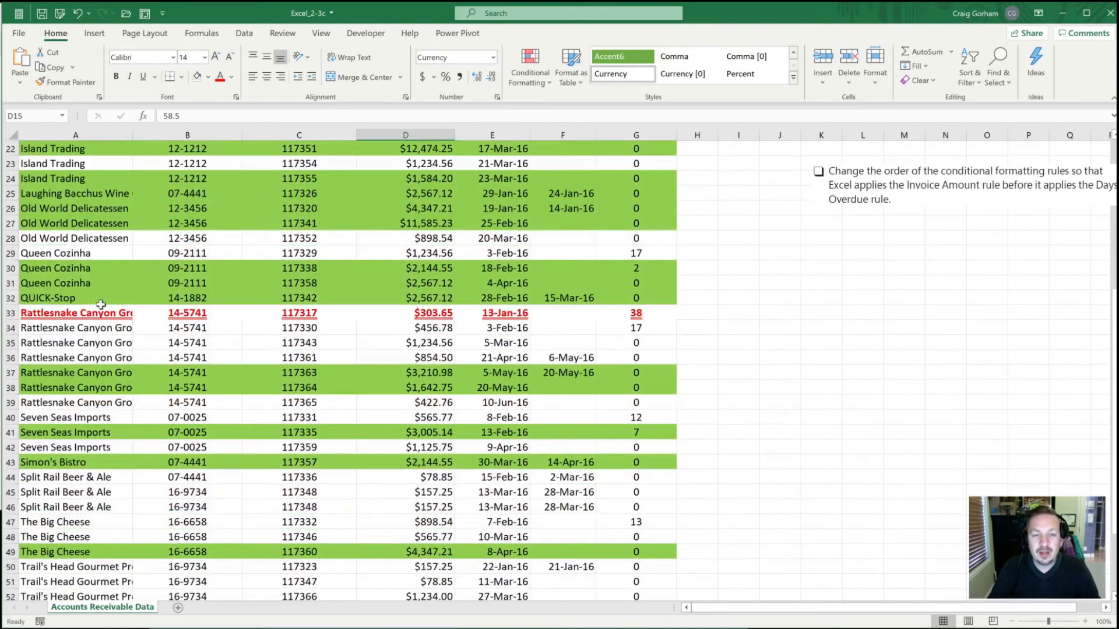
scroll(156, 396, up, 2)
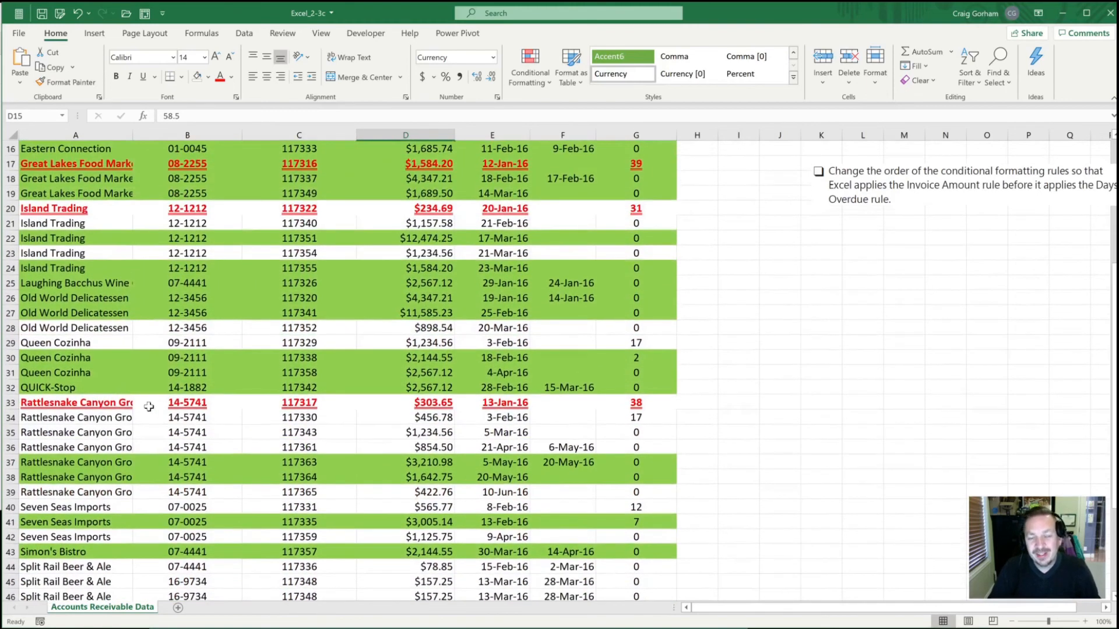
scroll(152, 402, up, 5)
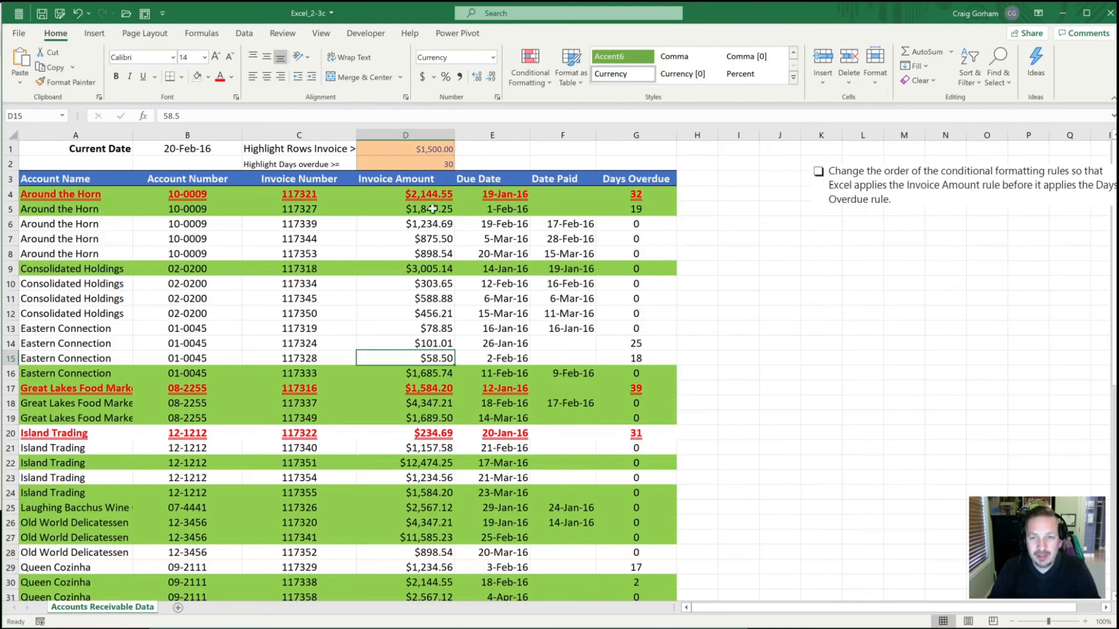
- Examine the Days Overdue values and their formulas cell by cell in rows 4 to 9
click(622, 236)
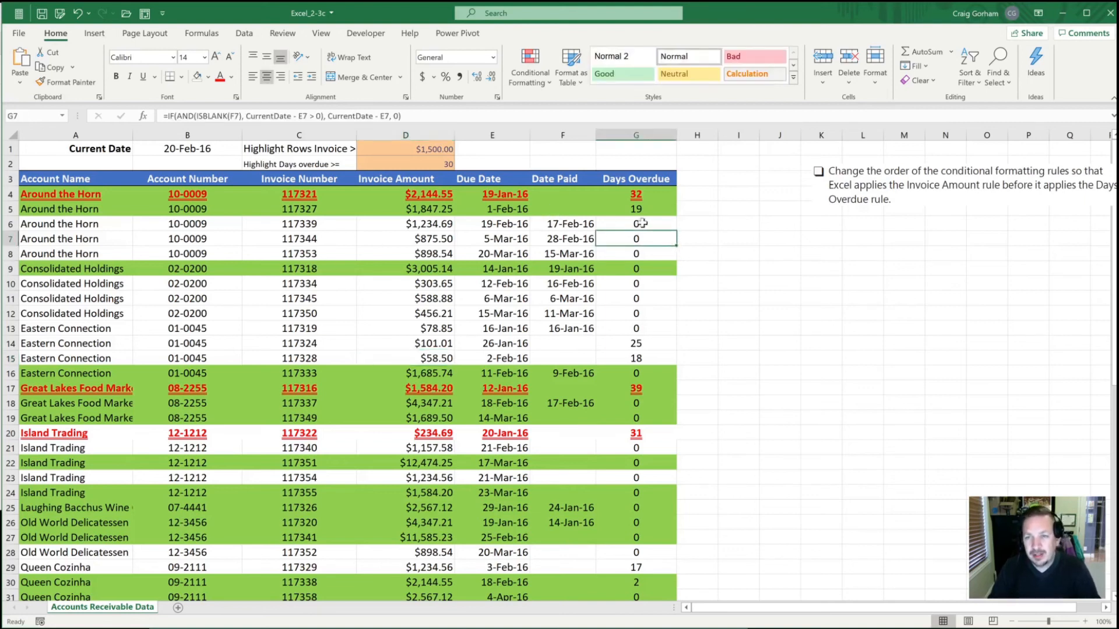
click(628, 194)
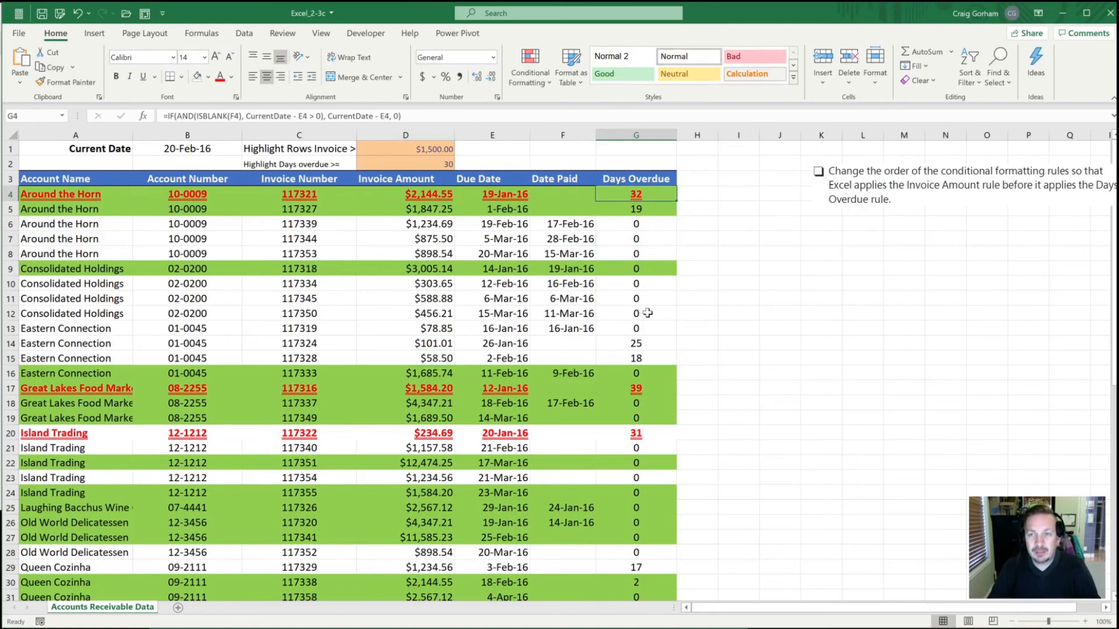
key(Down)
key(Down)
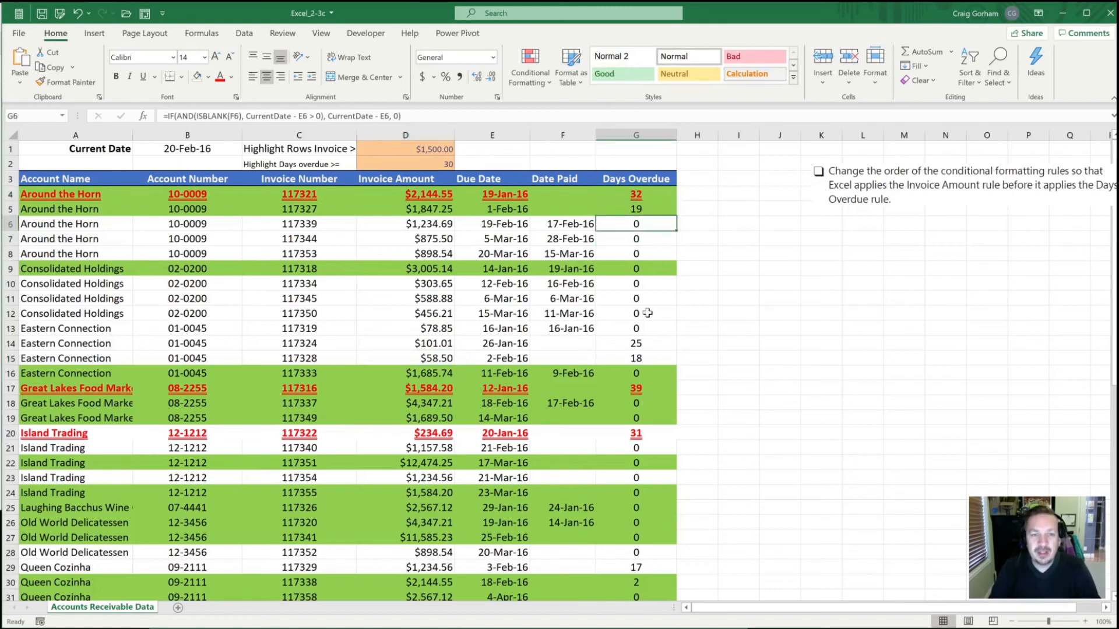
key(Down)
key(Down)
key(Down)
key(Down)
key(Down)
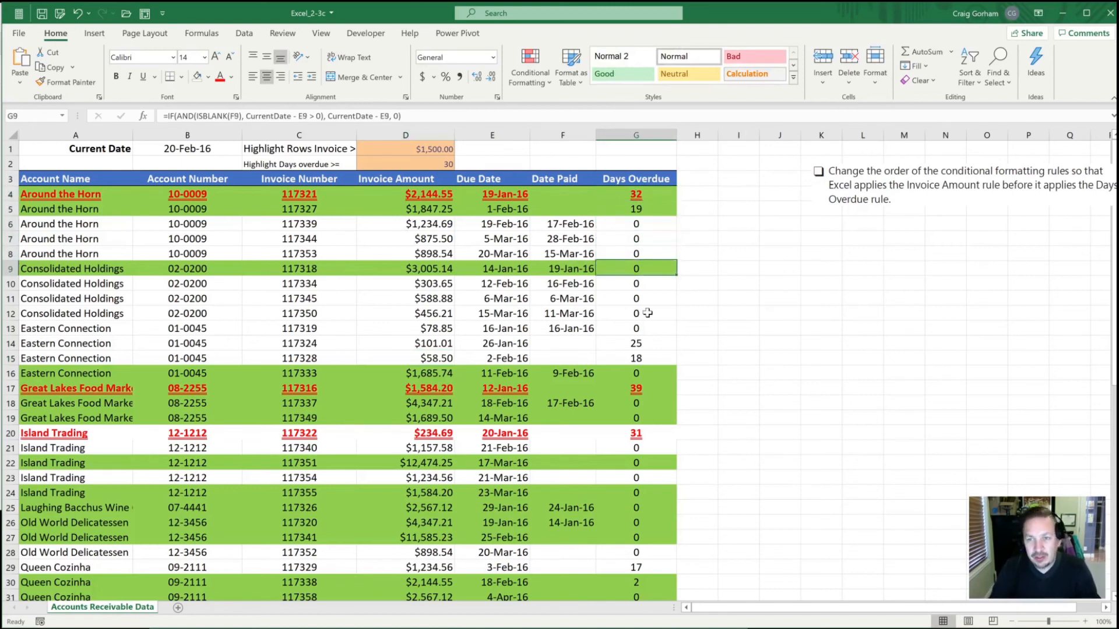
key(Up)
key(Up)
key(Up)
key(Up)
key(Up)
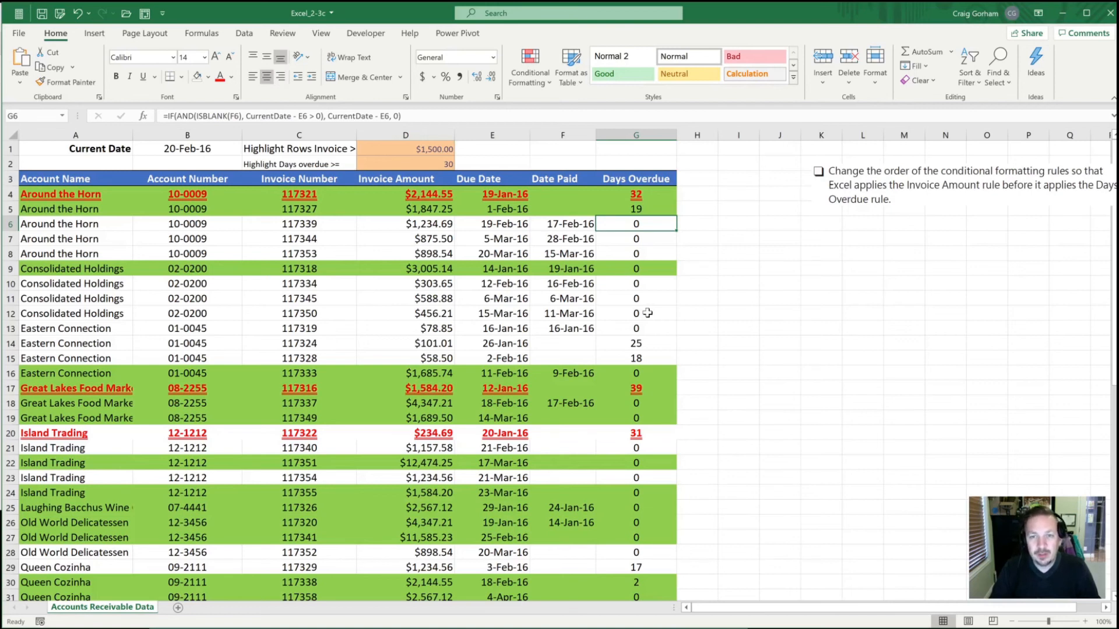
key(Down)
key(Down)
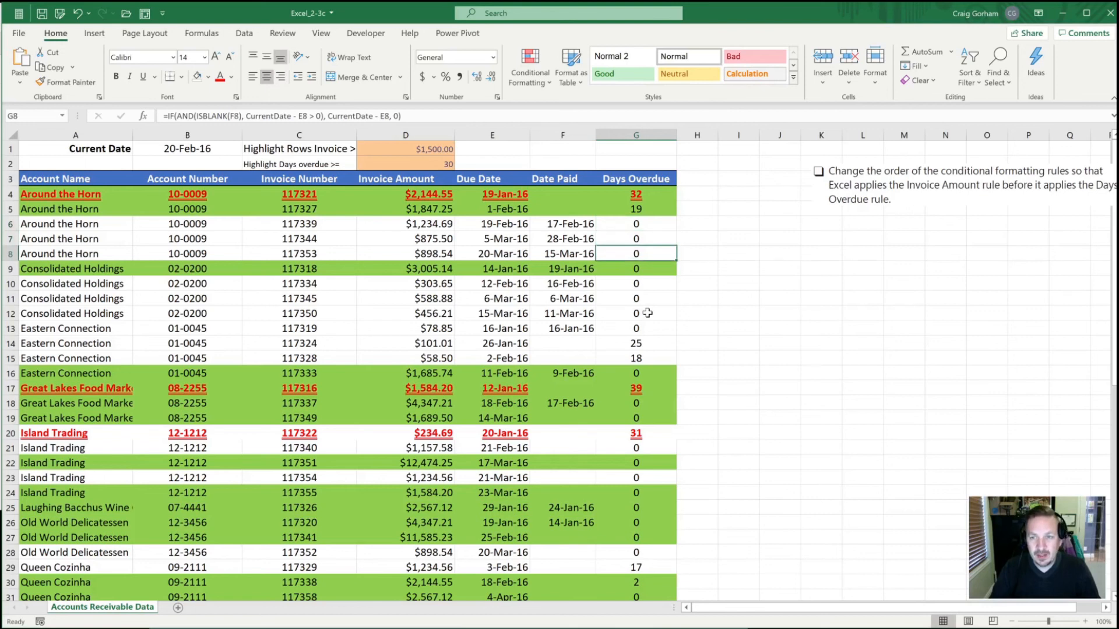
- Apply the Comma style with zero decimal places to the Days Overdue values in G4:G55
click(633, 195)
key(ctrl+shift+Down)
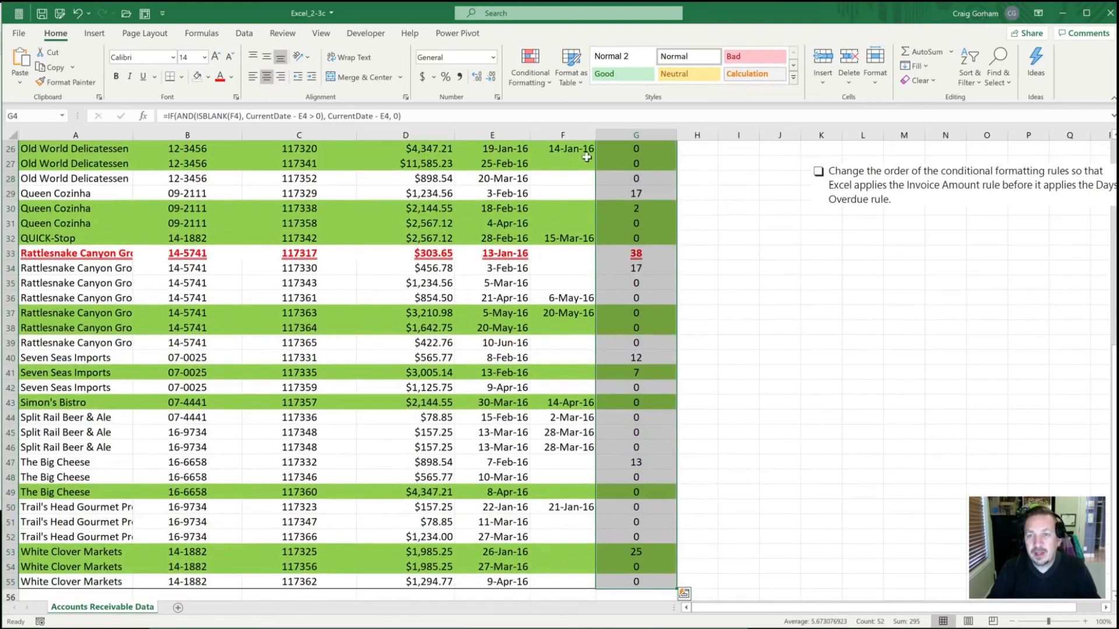
click(460, 76)
scroll(495, 213, up, 8)
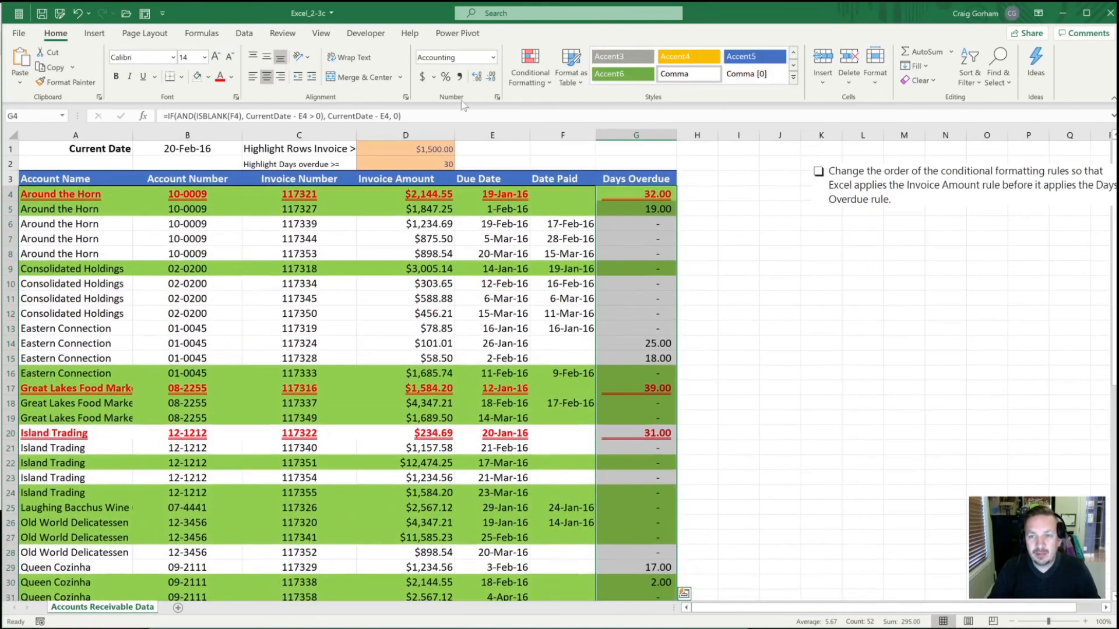
click(492, 76)
click(491, 81)
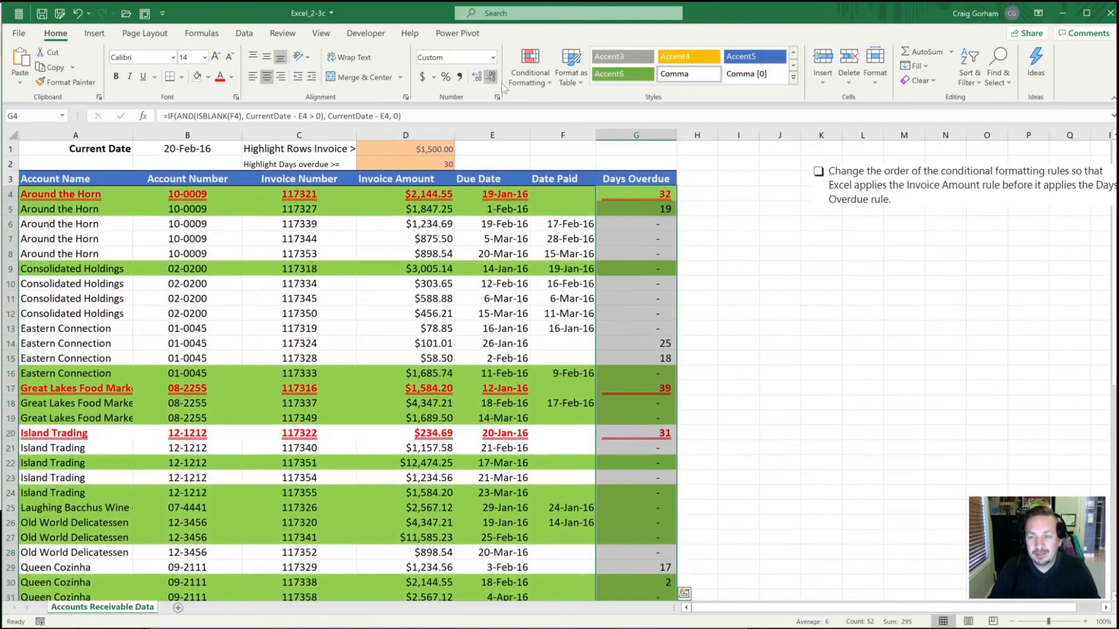
- Set the number format of the Days Overdue cell G6 to General
click(641, 223)
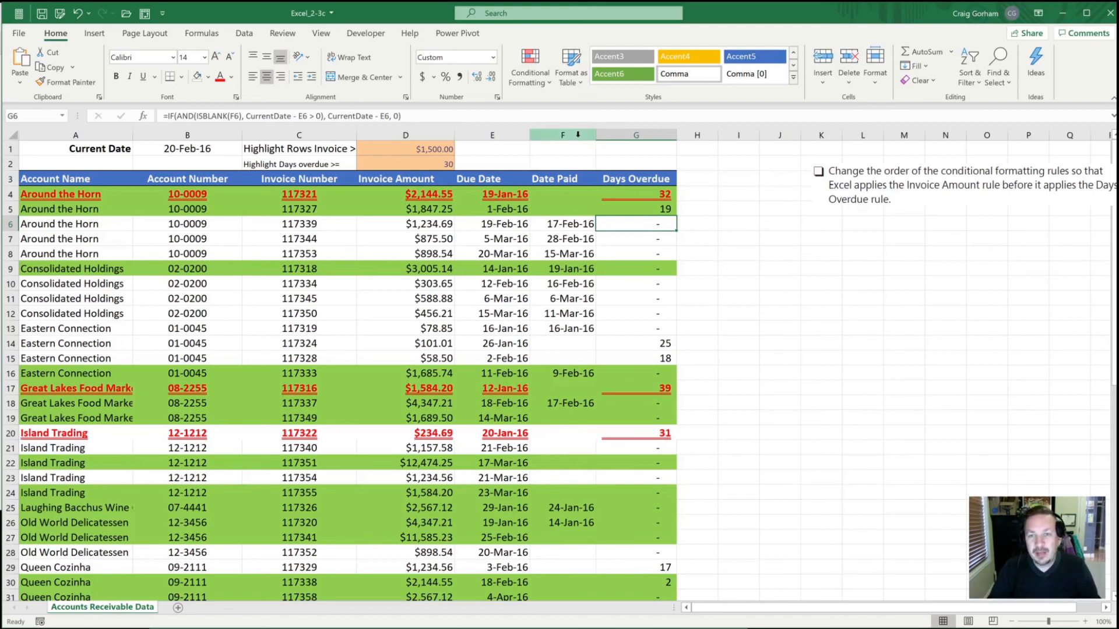
click(494, 58)
click(475, 80)
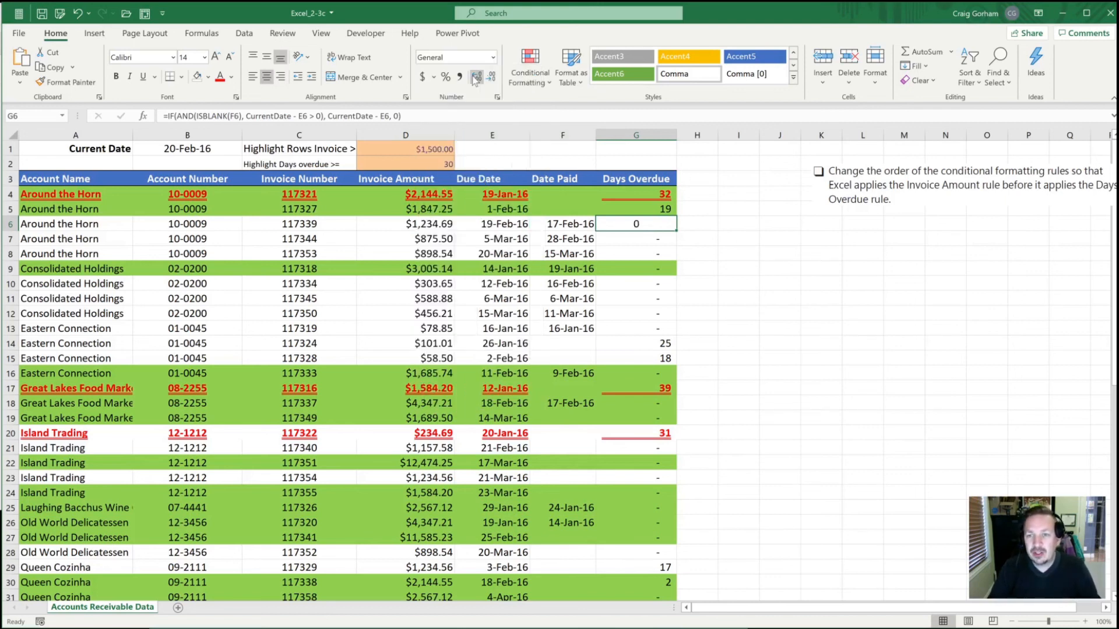
- Replace the formula in Days Overdue cell G7 with the test value 0.05
click(644, 239)
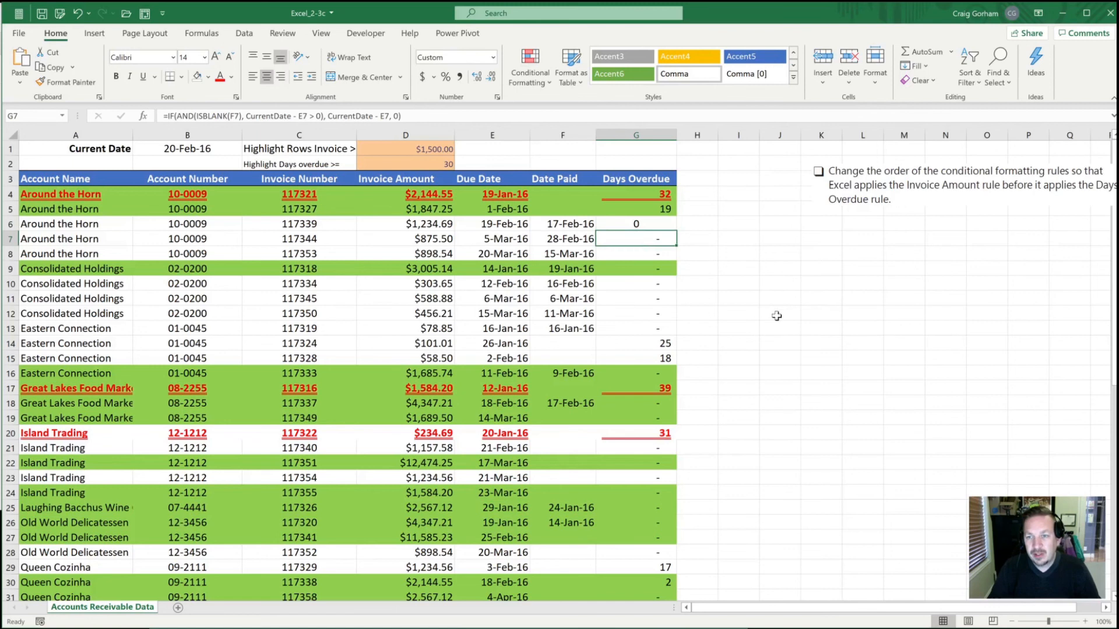
text(.0)
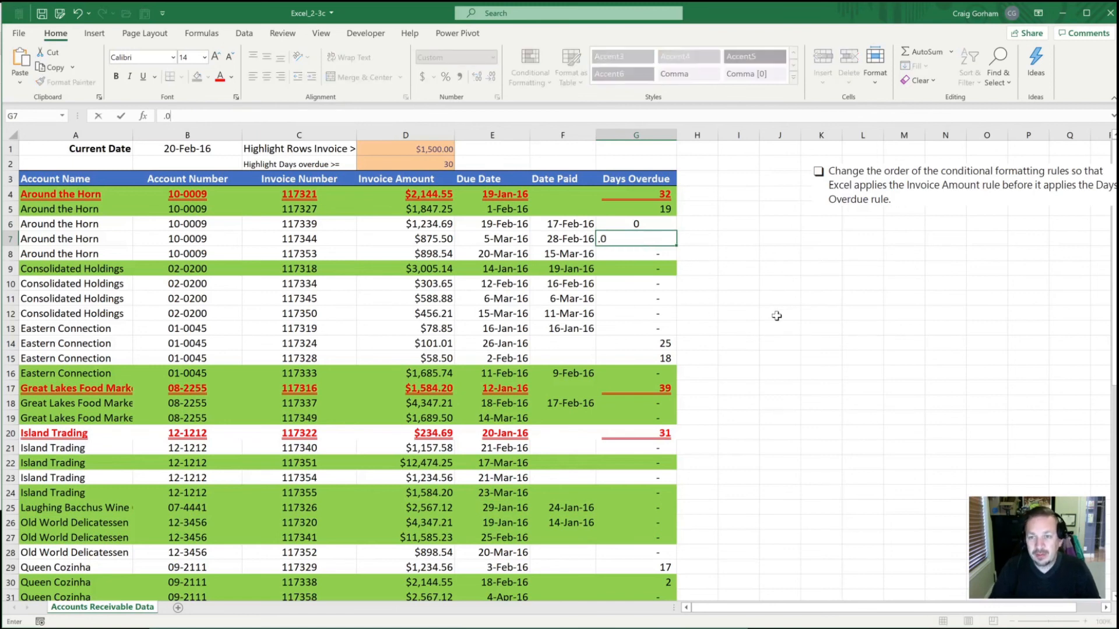
text(5)
key(Return)
click(719, 285)
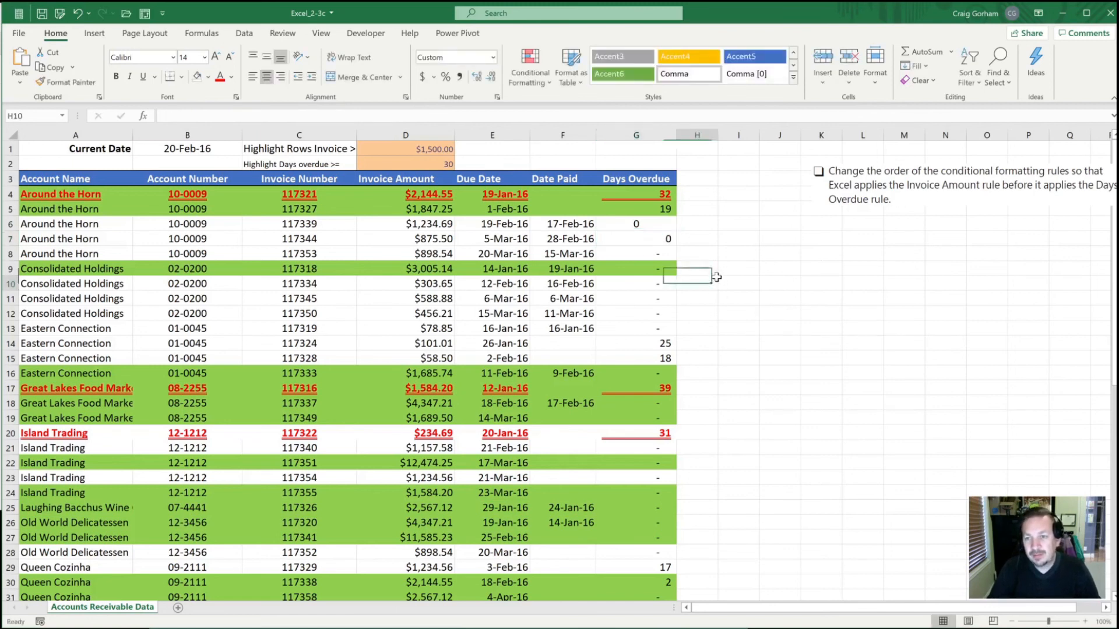
- Compare the contents and display of G6 and G7, and reapply the Comma style to G6
click(628, 226)
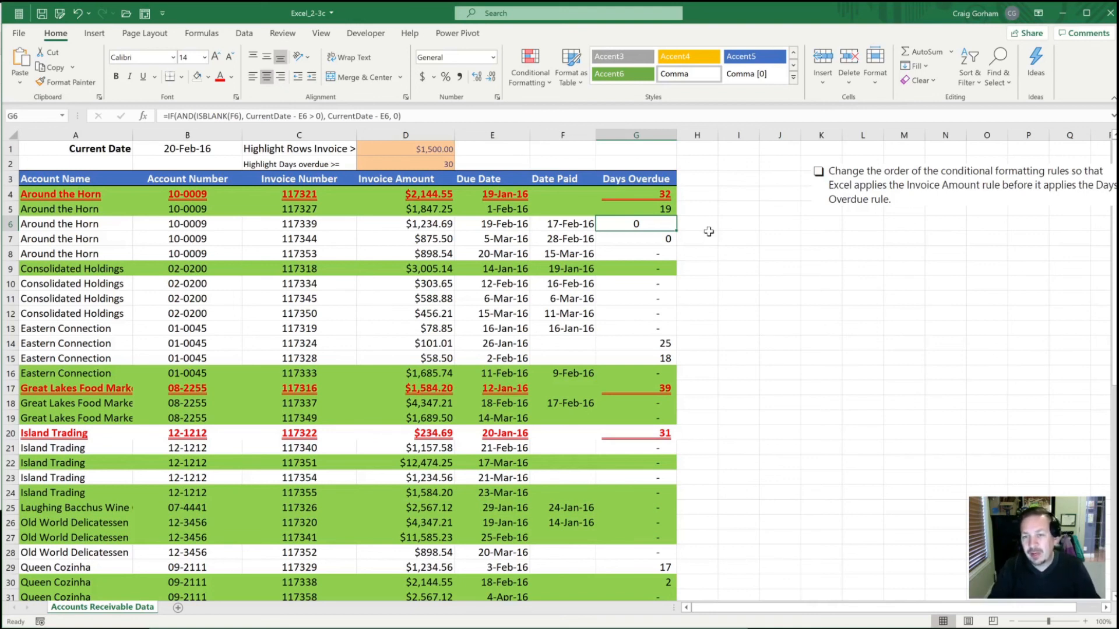
click(652, 243)
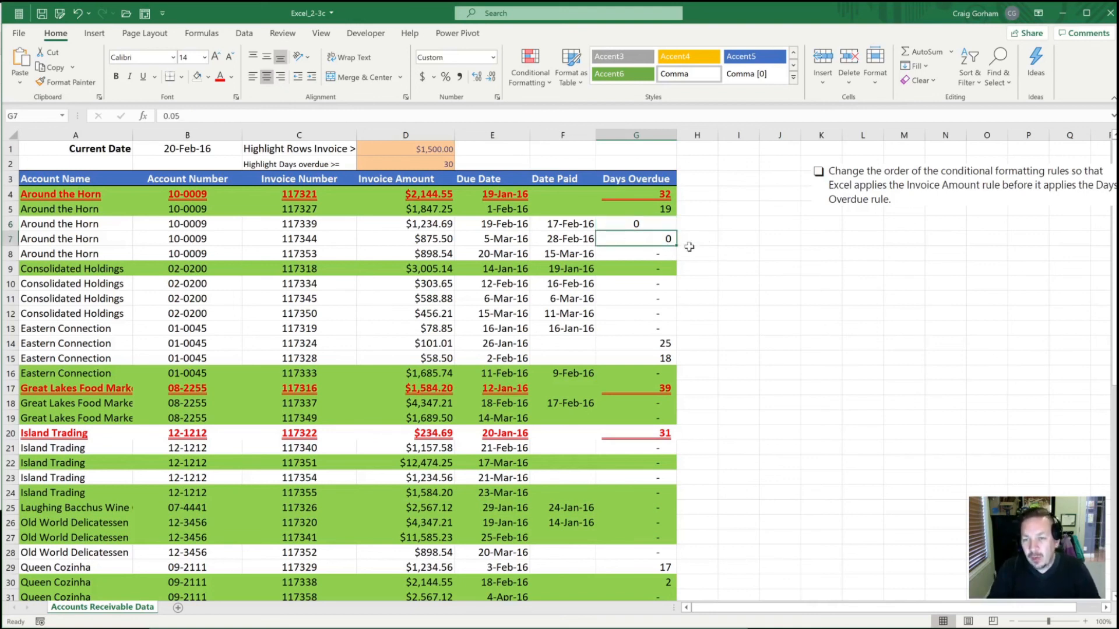
click(628, 228)
click(625, 237)
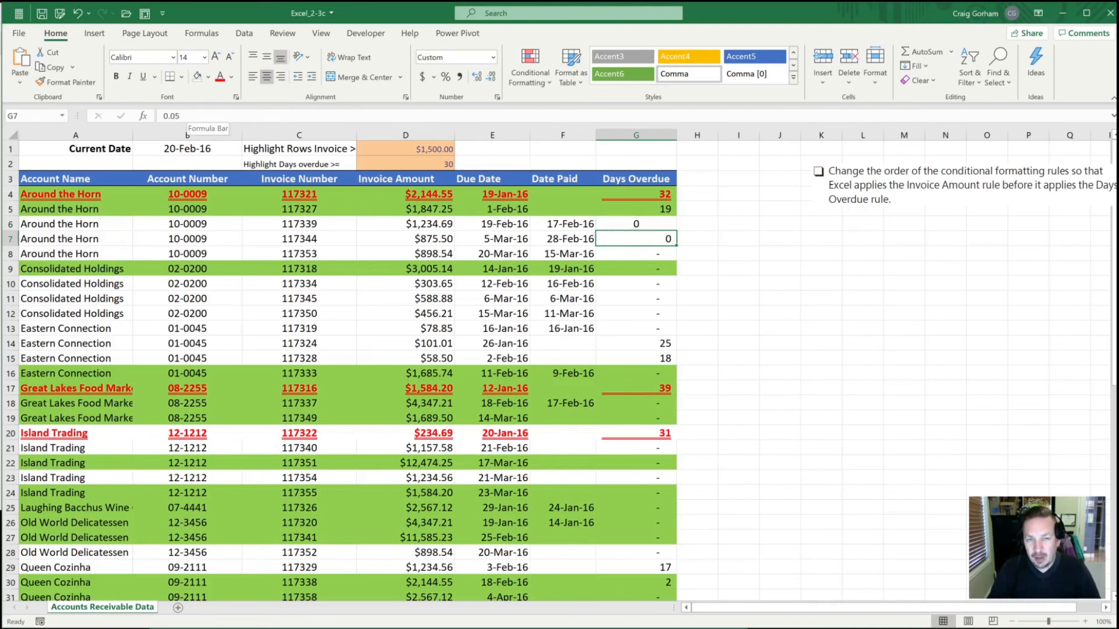
click(623, 224)
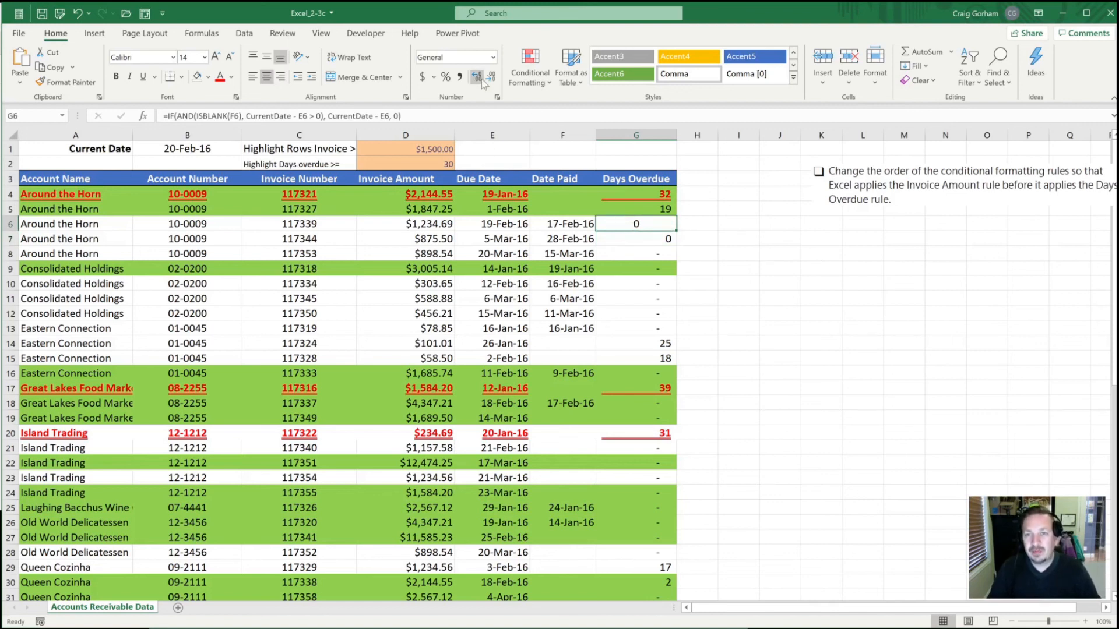
click(462, 78)
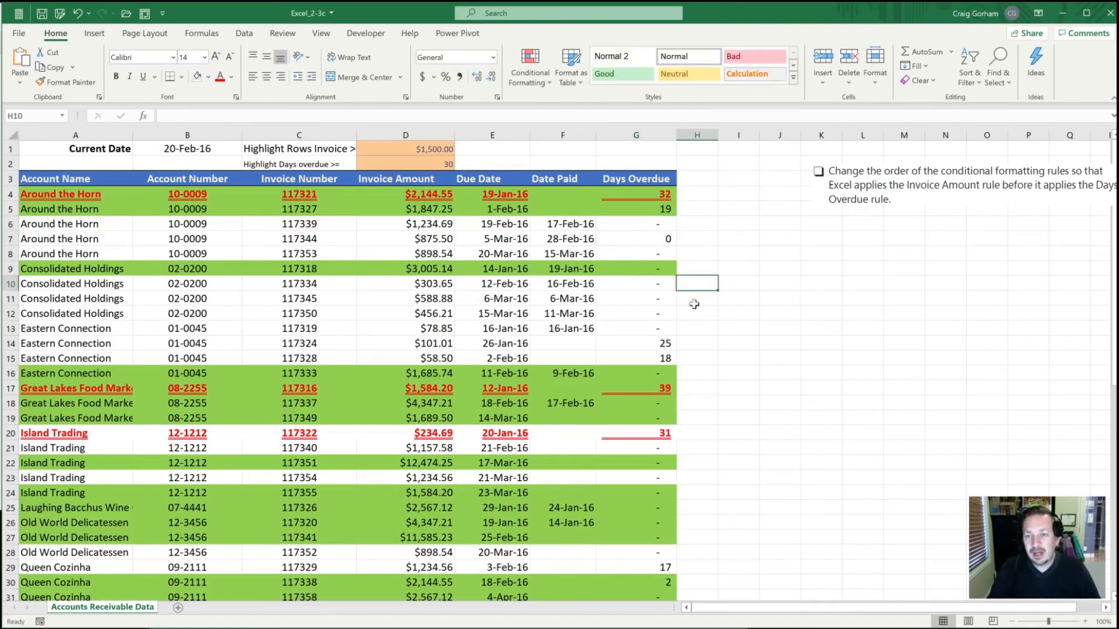
click(634, 244)
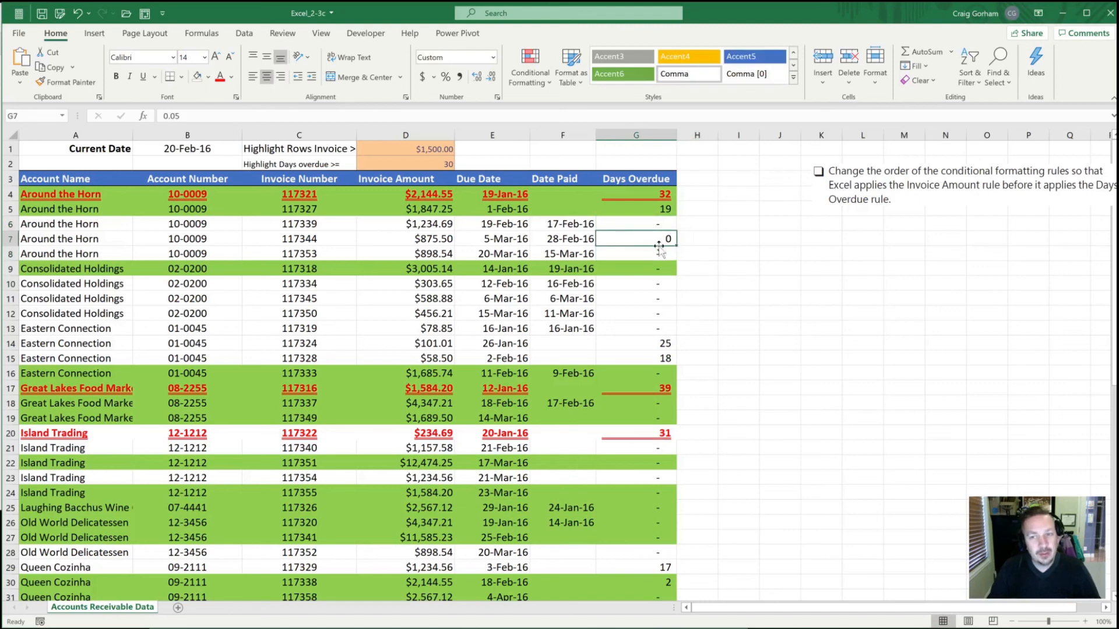